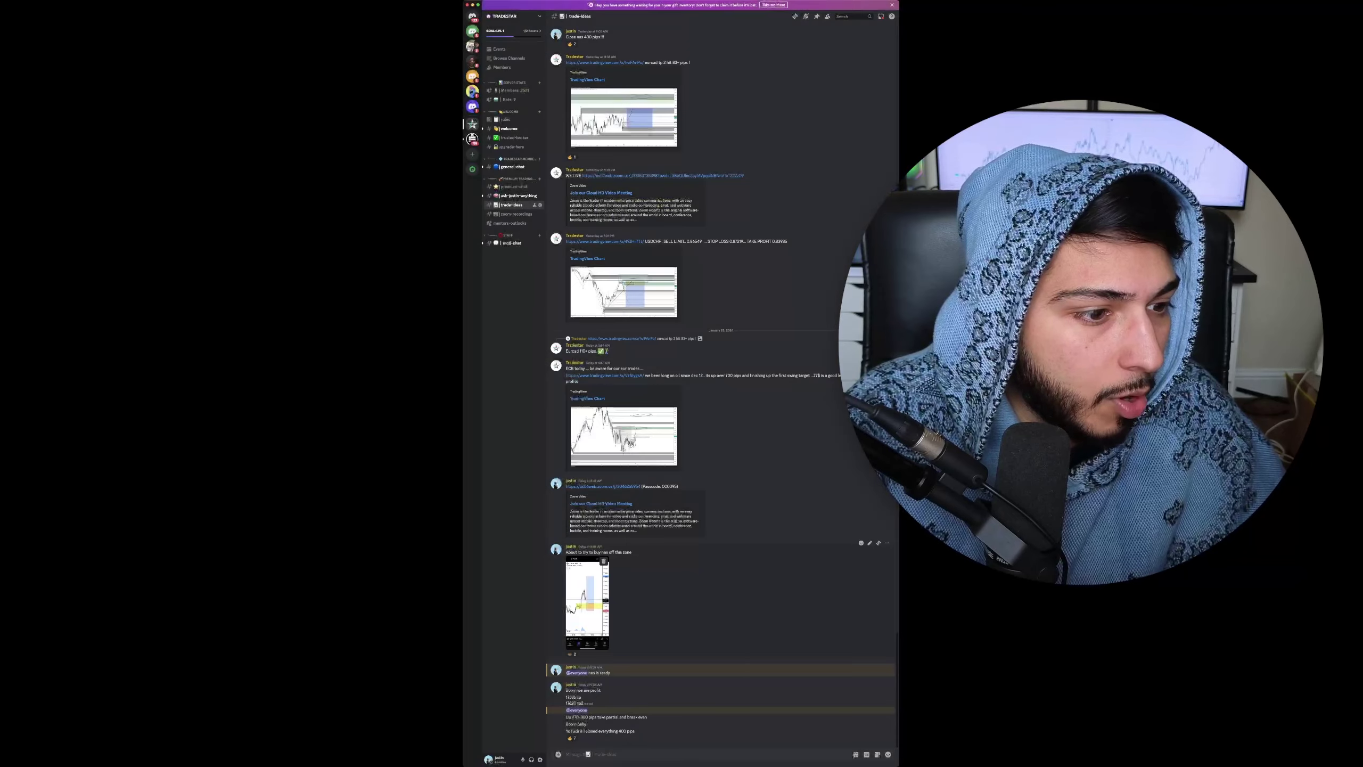
Open the chart screenshot posted in the trade-ideas channel
left_click(588, 602)
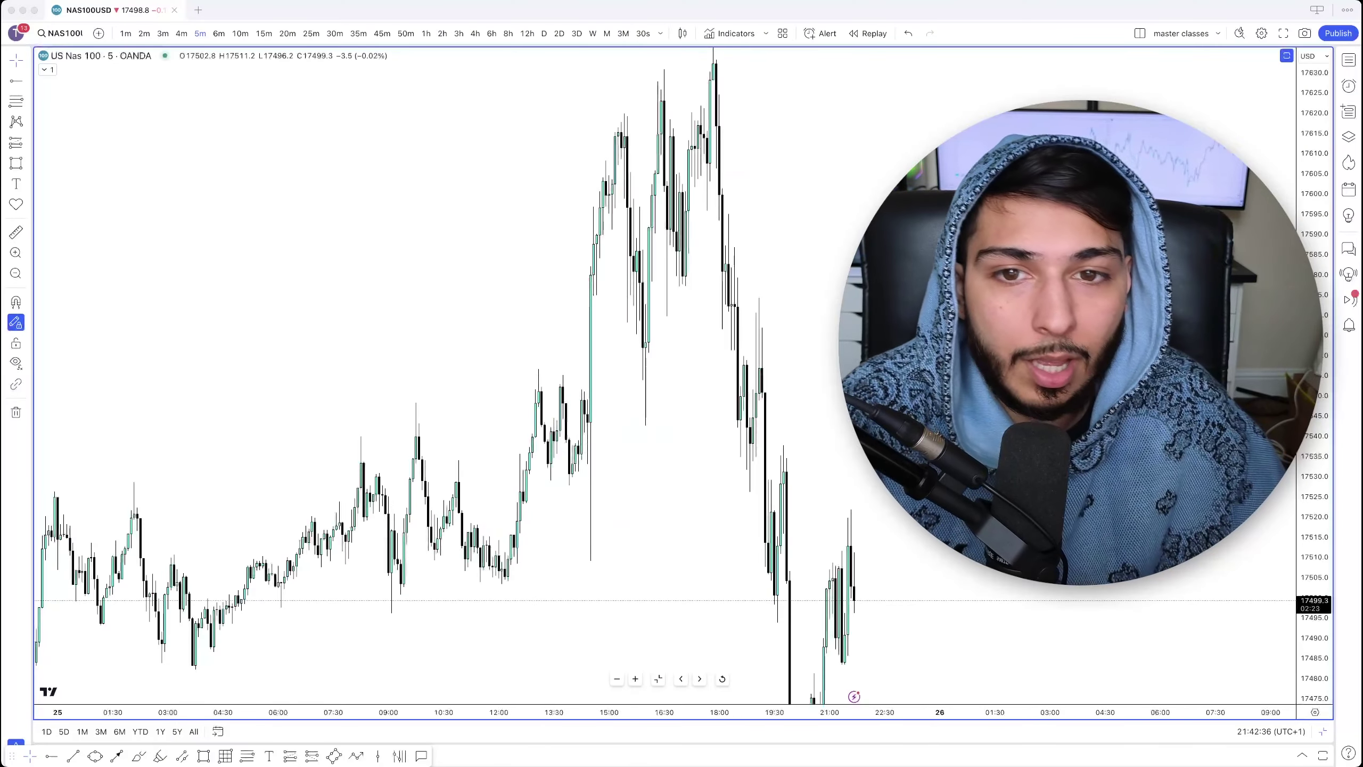
Start a bar replay of the 5-minute US Nas 100 chart from 25 Jan 2024 at 15:25
scroll(666, 376, "right", 3)
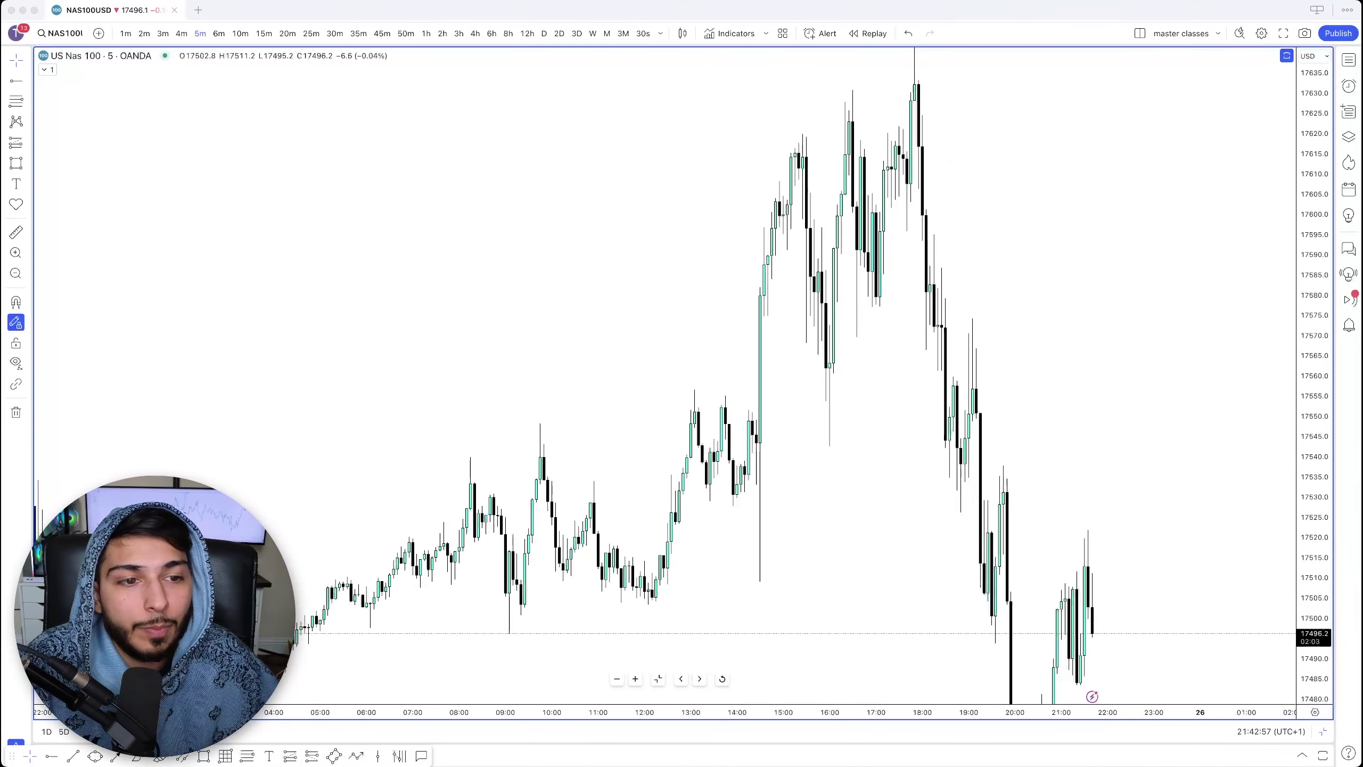
scroll(859, 409, "up", 5)
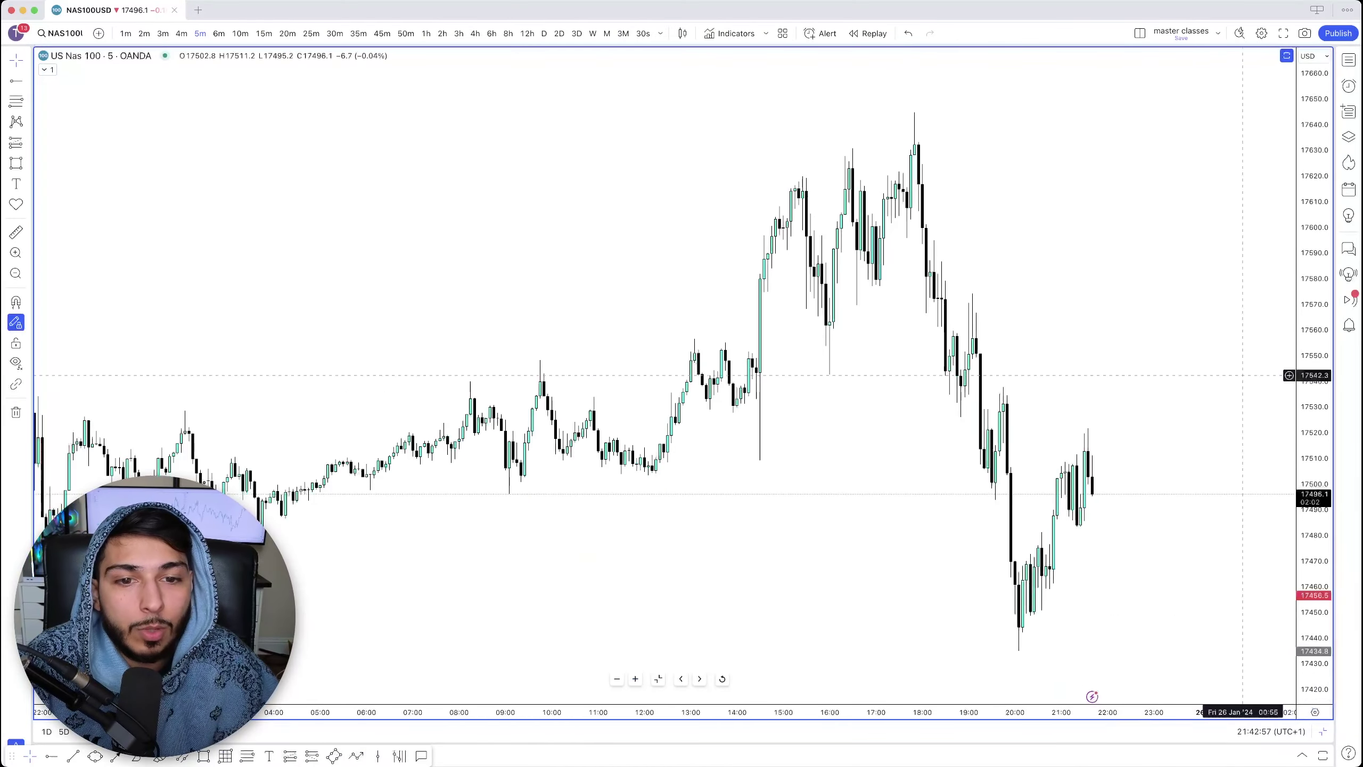
scroll(631, 409, "left", 5)
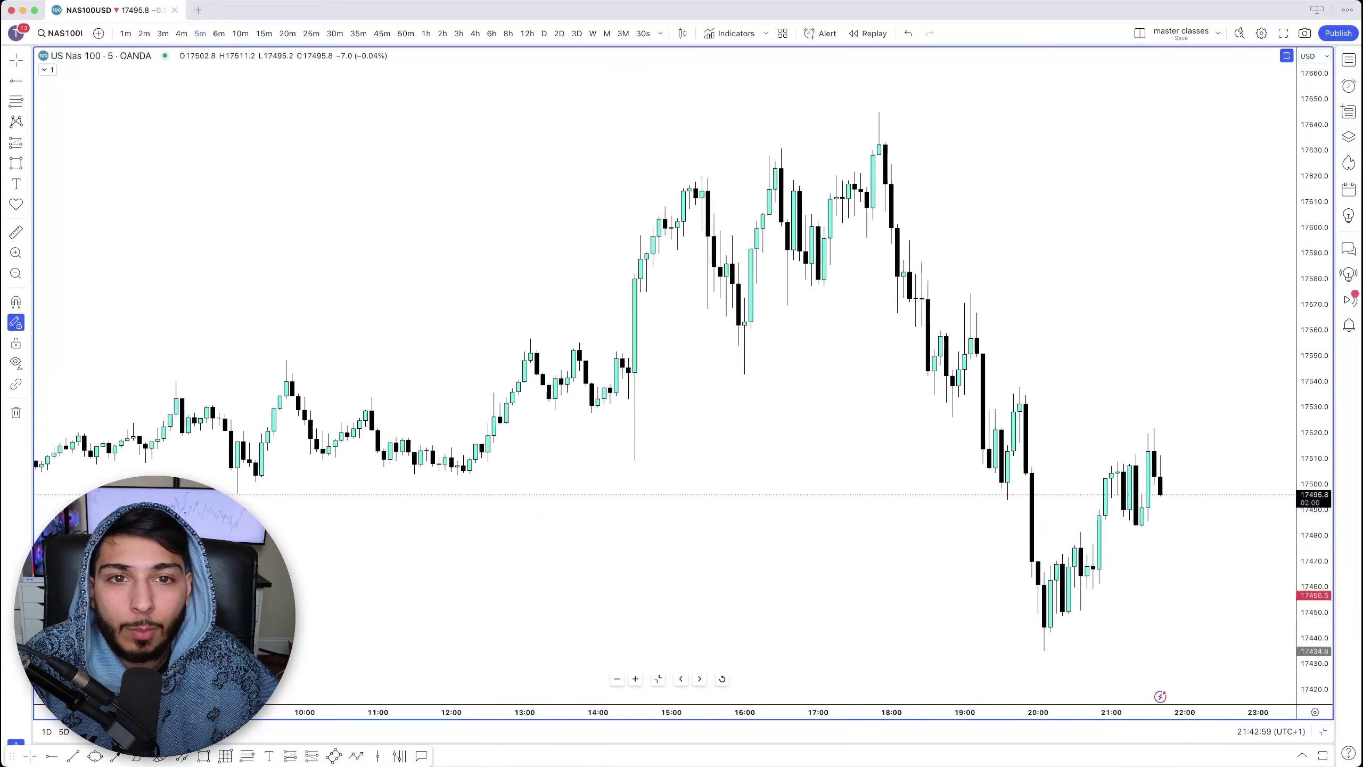
left_click(868, 33)
left_click(701, 329)
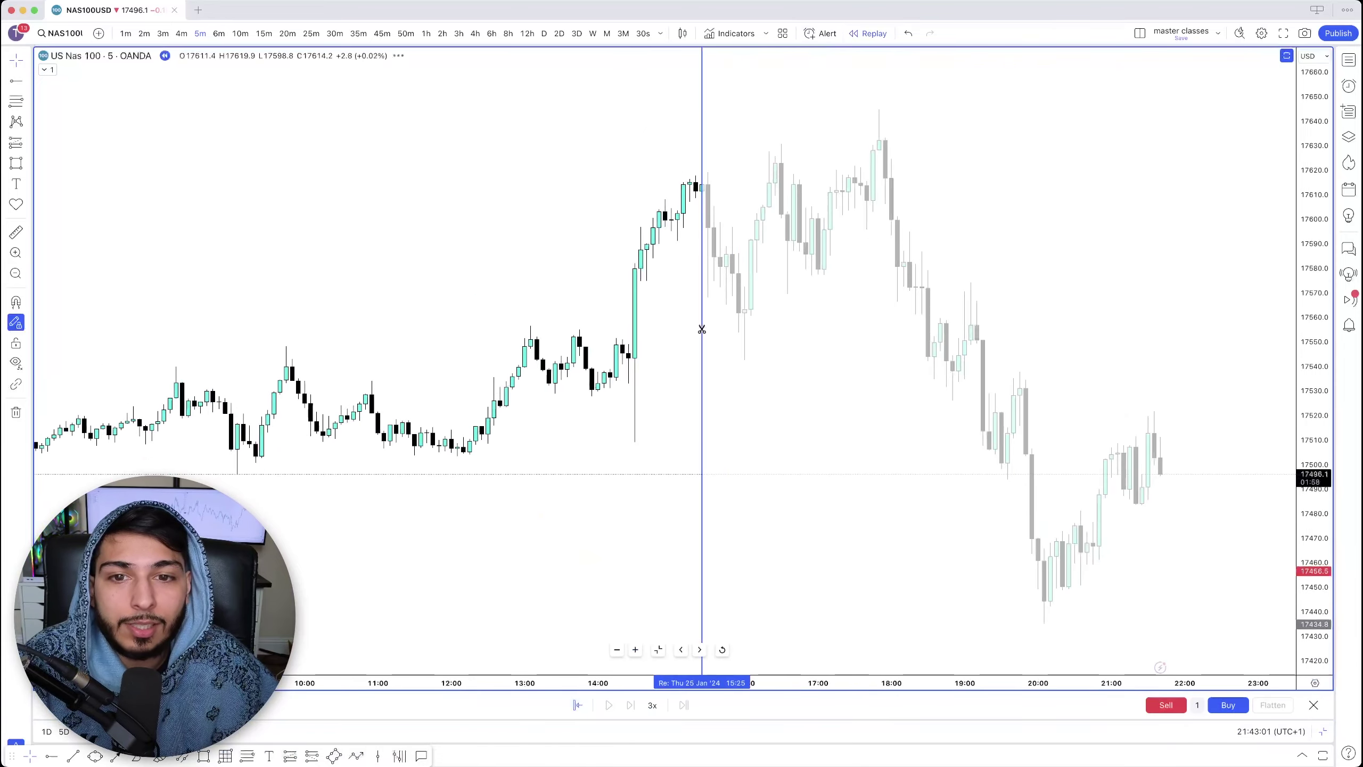
left_click_drag(934, 357, 950, 346)
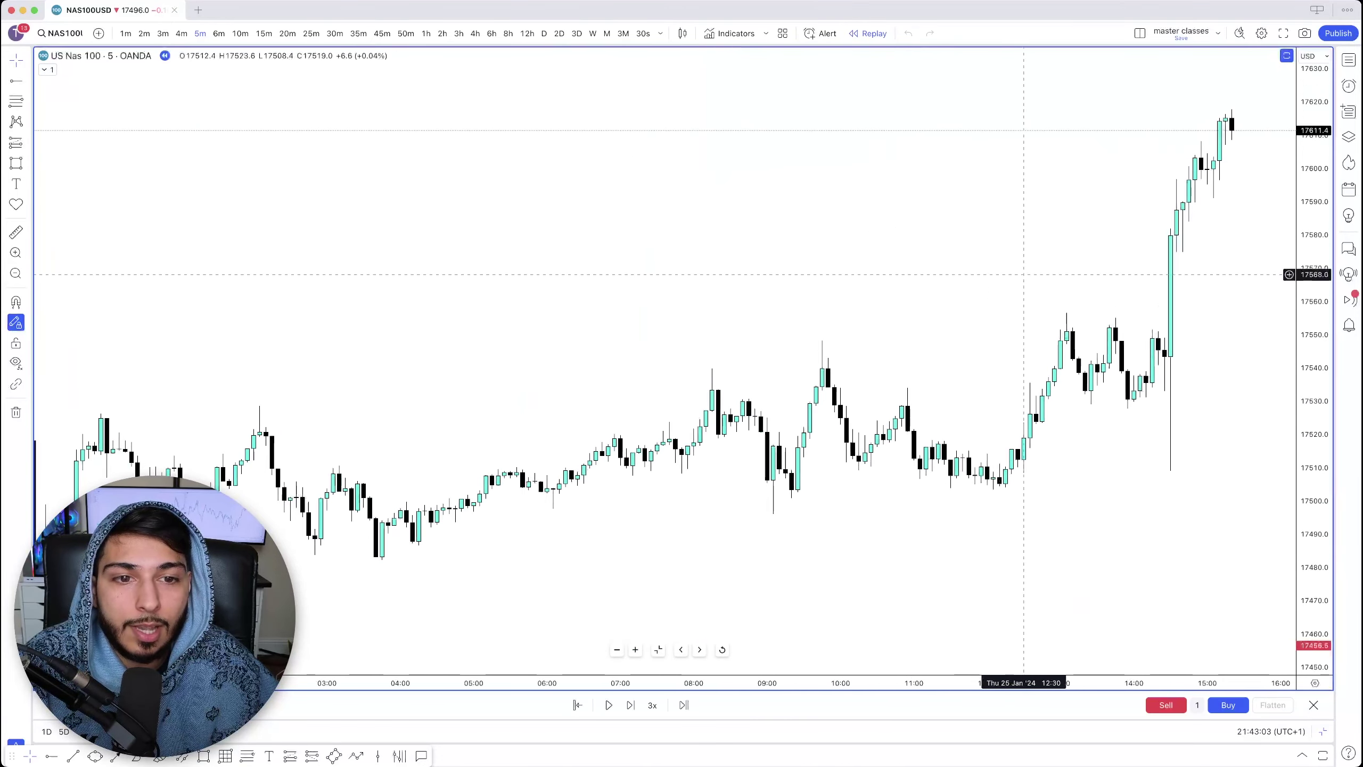
Circle the sharp 14:30 rally with a freehand Brush stroke and delete the stroke
right_click(1028, 234)
left_click(989, 231)
scroll(1008, 218, "right", 1)
left_click_drag(945, 215, 634, 207)
left_click_drag(531, 188, 344, 172)
left_click(27, 163)
left_click(59, 178)
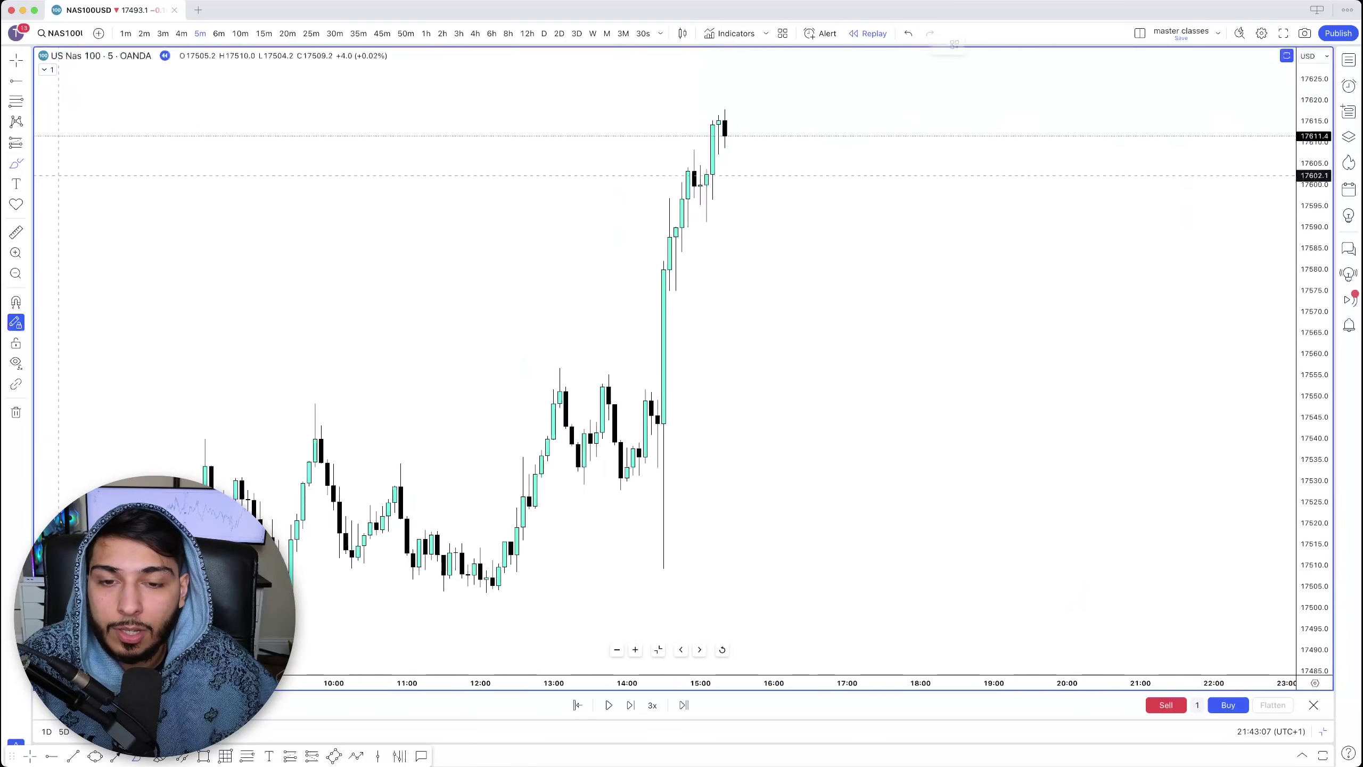
mouse_move(676, 246)
left_mouse_down()
mouse_move(715, 651)
mouse_move(585, 243)
mouse_move(714, 299)
mouse_move(712, 311)
left_mouse_up()
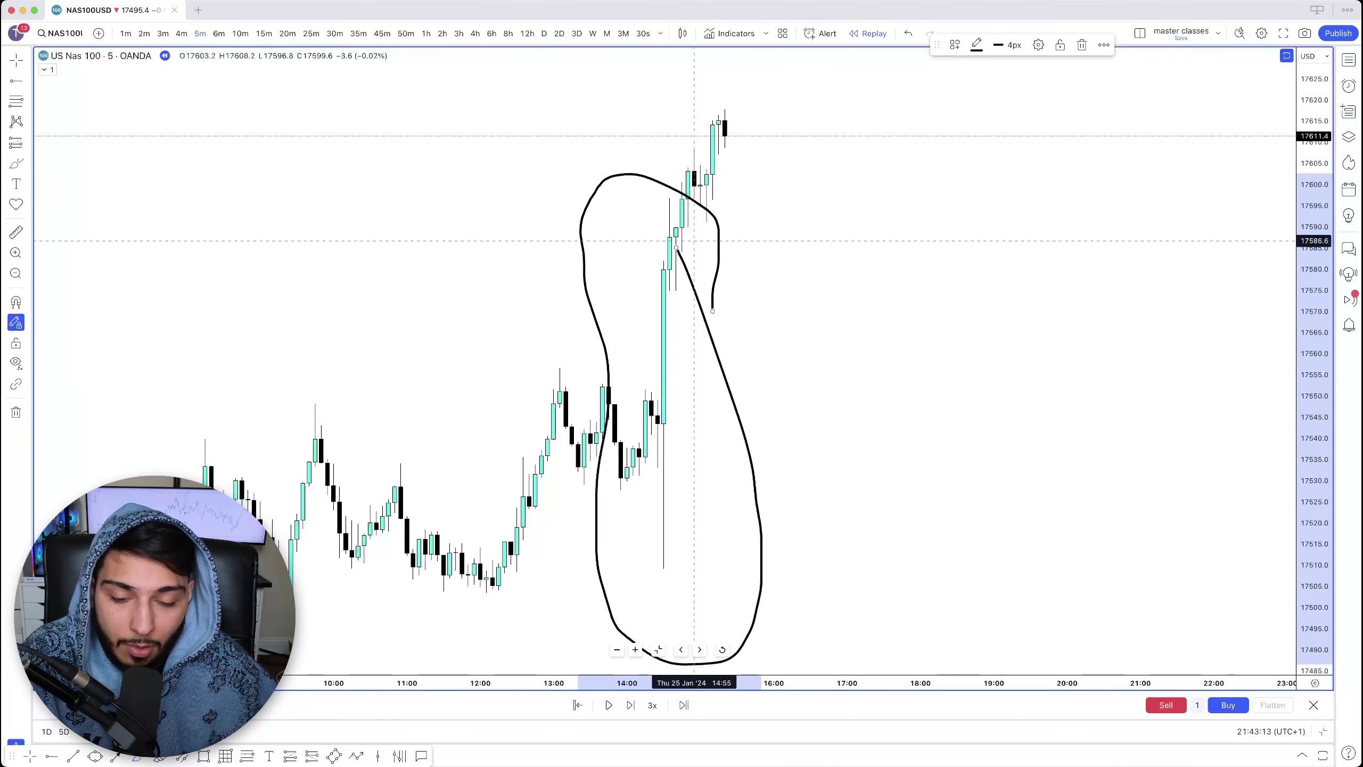
key("Delete")
Mark the upper part and the open of the large bullish candle with Brush strokes, deleting each one
mouse_move(648, 251)
left_mouse_down()
mouse_move(714, 433)
mouse_move(652, 352)
mouse_move(717, 277)
left_mouse_up()
key("Delete")
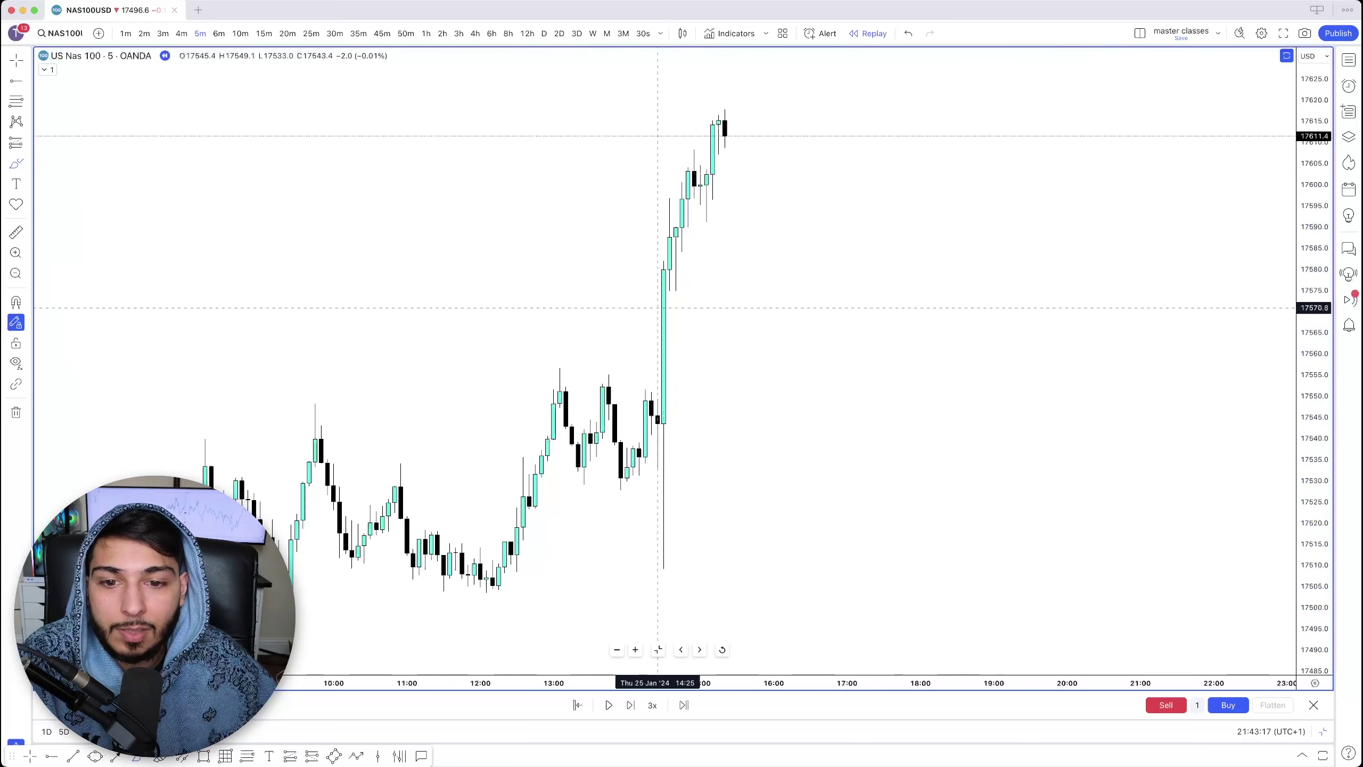
mouse_move(646, 425)
left_mouse_down()
mouse_move(661, 572)
mouse_move(669, 424)
left_mouse_up()
key("Delete")
Underline the lows before the rally, circle the long lower wick, sketch the upward move, and delete these Brush strokes
mouse_move(556, 495)
left_mouse_down()
mouse_move(670, 507)
mouse_move(695, 579)
mouse_move(668, 525)
mouse_move(743, 239)
mouse_move(785, 266)
mouse_move(787, 284)
left_mouse_up()
key("Delete")
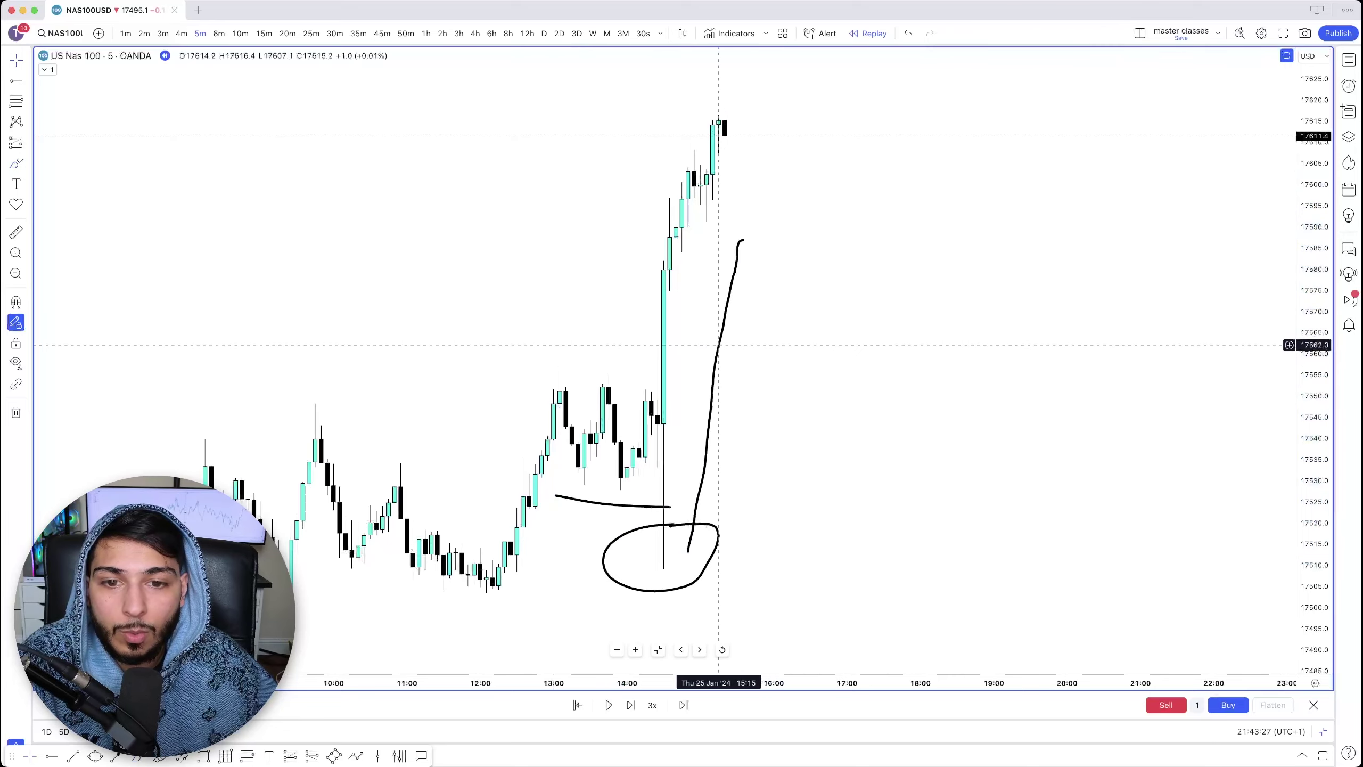
left_click(719, 346)
key("Delete")
left_click(639, 503)
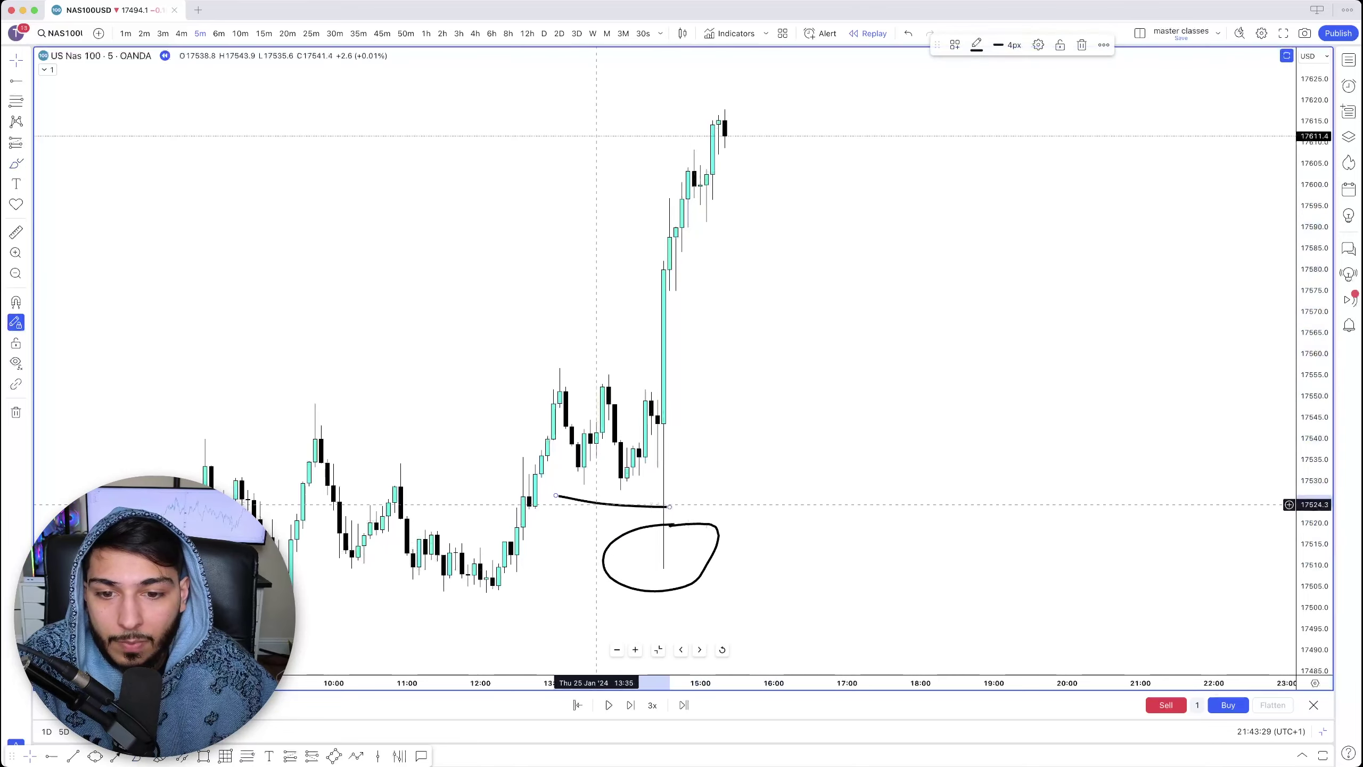
key("Delete")
left_click(639, 528)
key("Delete")
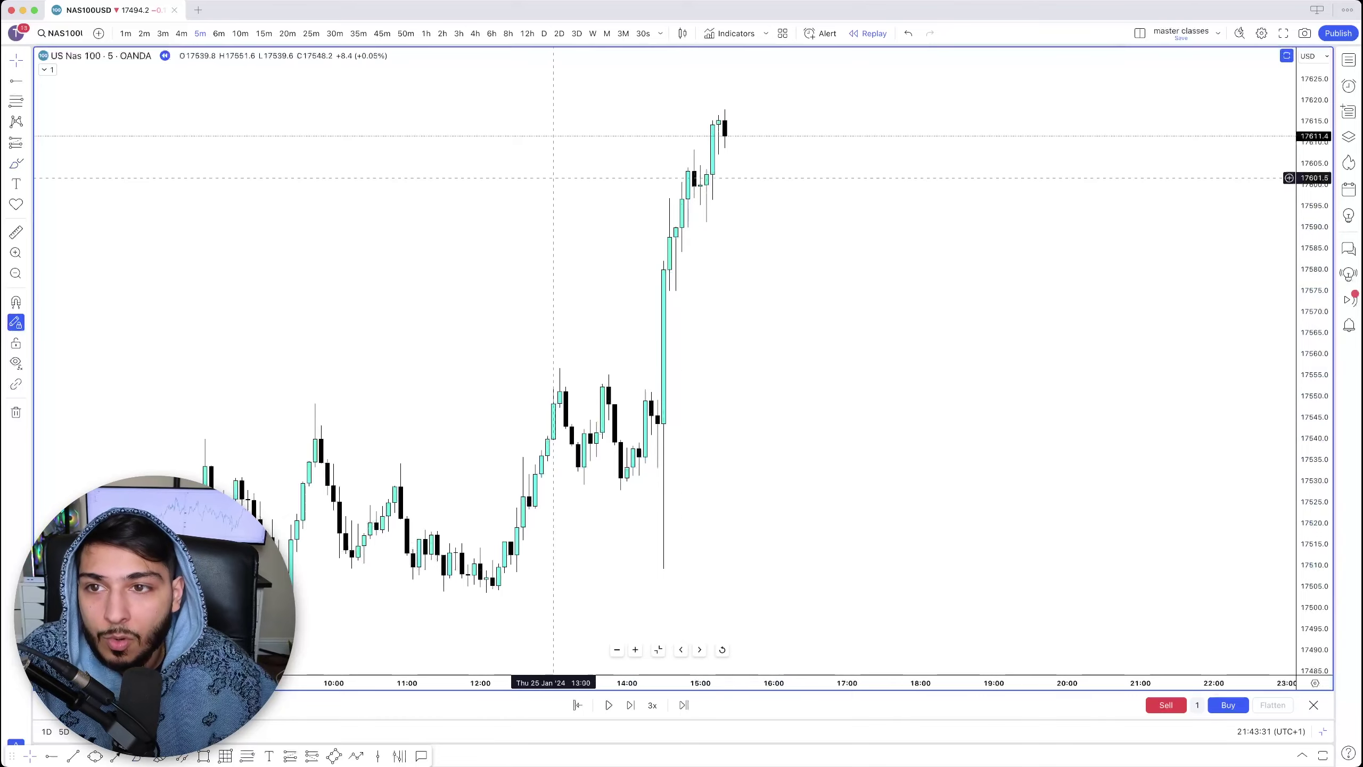
On the 15-minute chart, draw a rectangle over the pre-rally consolidation from 17552.1 down to about 17530, extending to 26 Jan 02:45
left_click(264, 34)
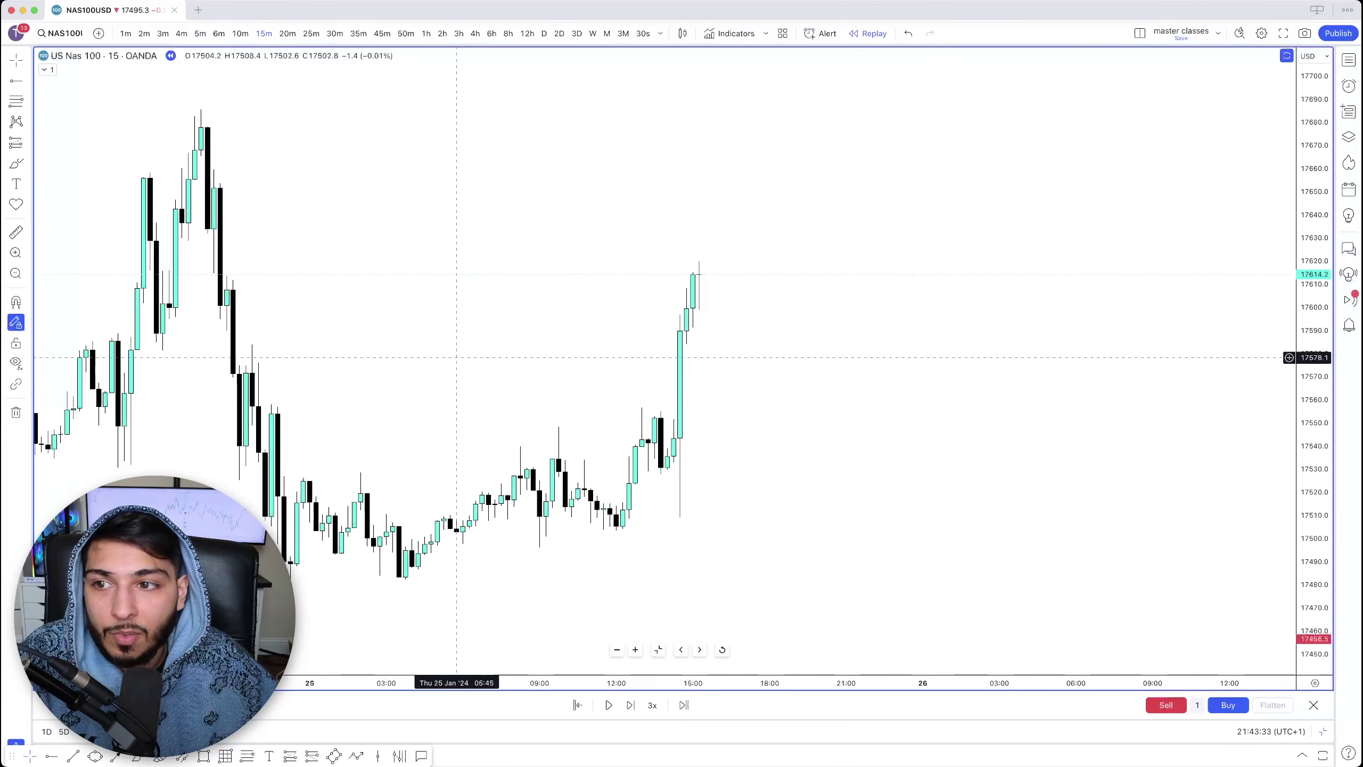
left_click(23, 163)
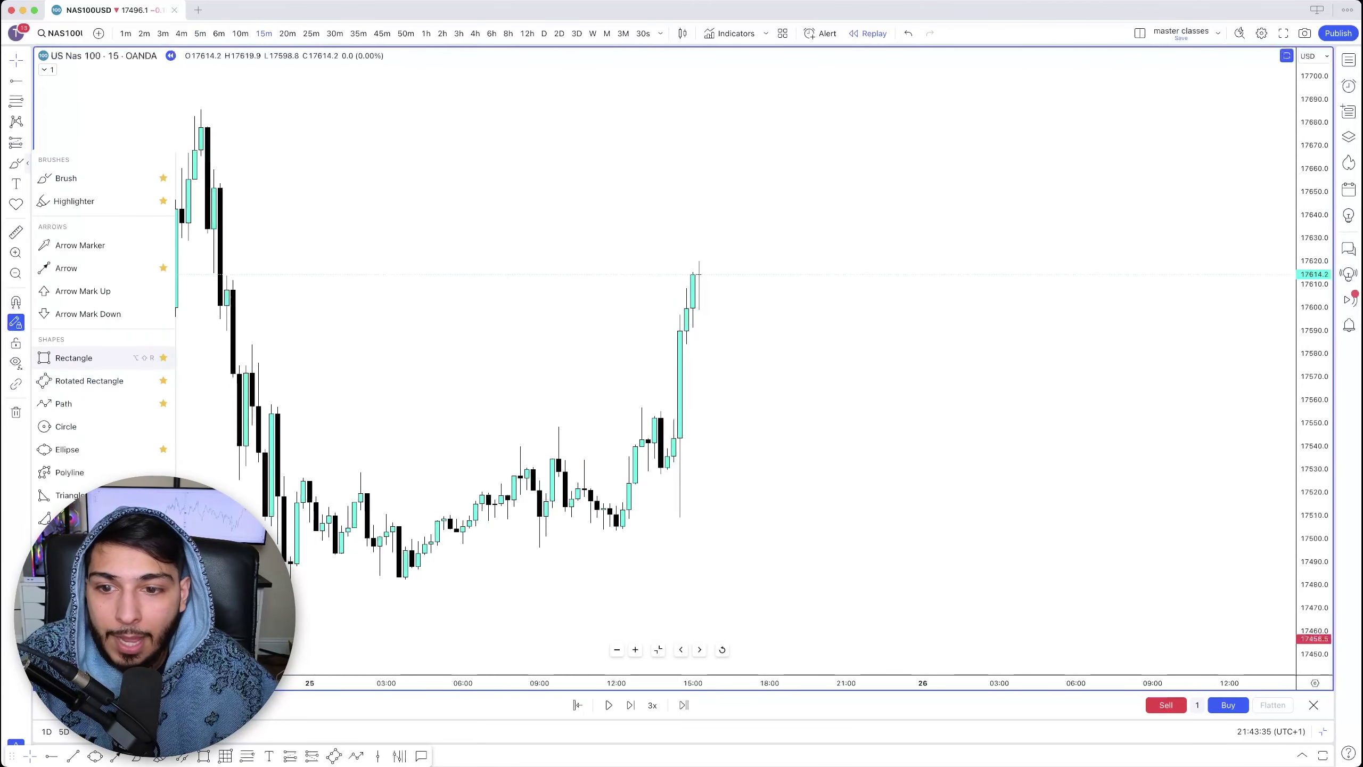
left_click(156, 363)
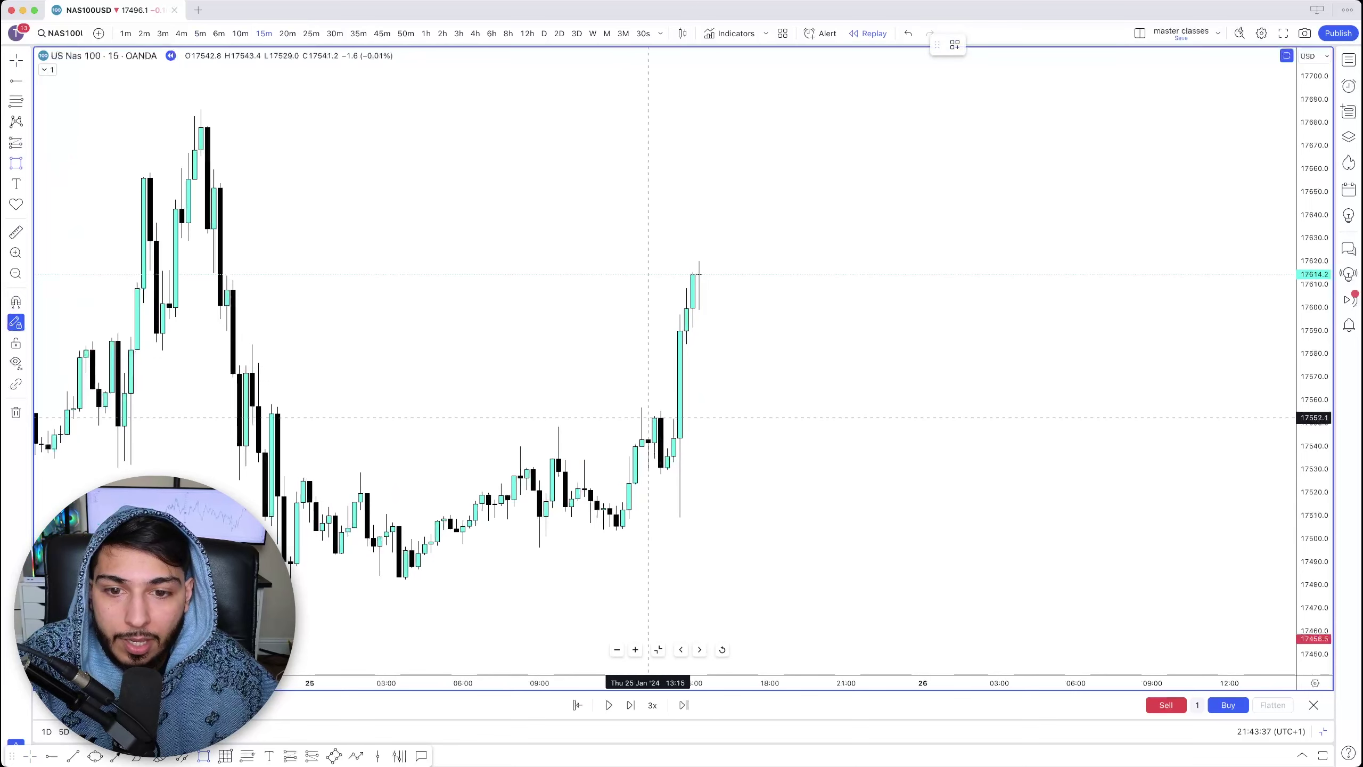
mouse_move(648, 417)
left_mouse_down()
mouse_move(923, 430)
mouse_move(993, 468)
left_mouse_up()
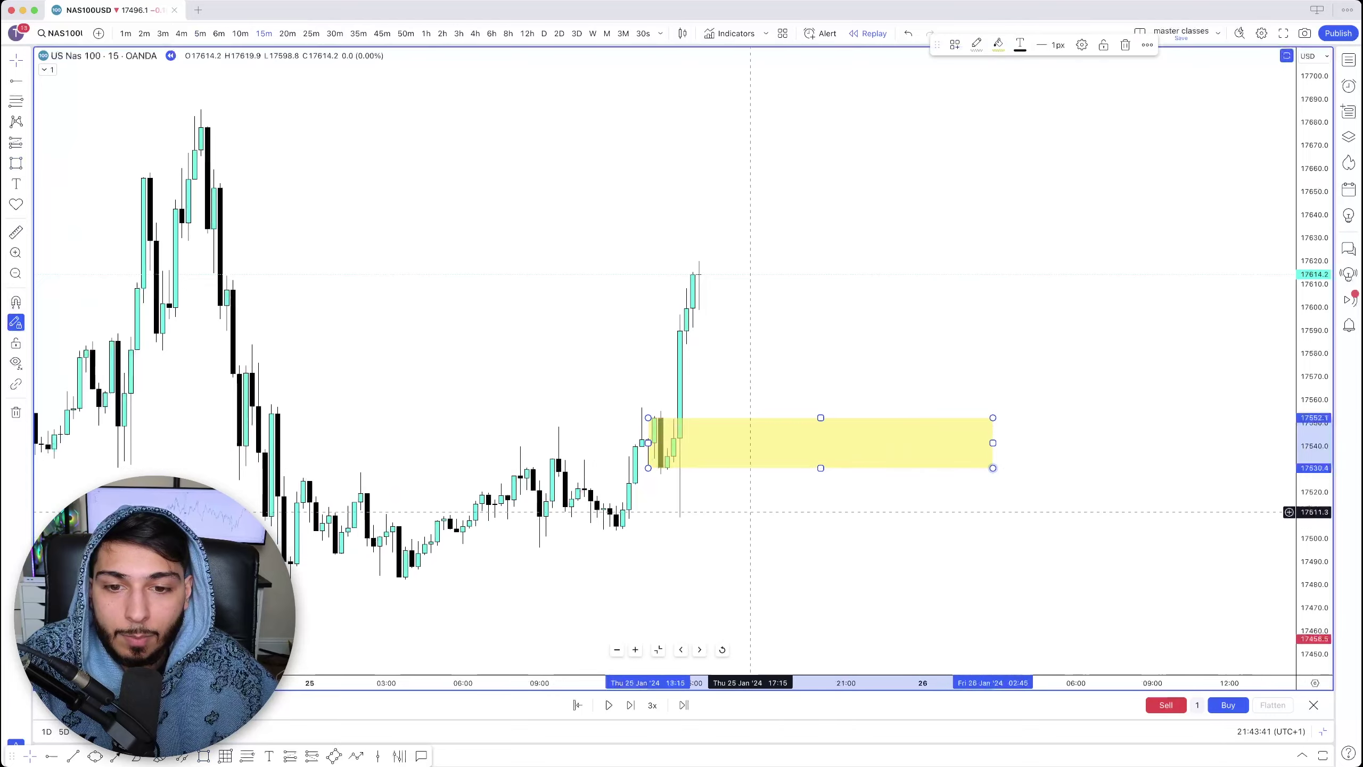
key("Escape")
On the 1-minute chart, draw an arrow marker pointing at the long lower wick below the yellow zone
left_click(200, 34)
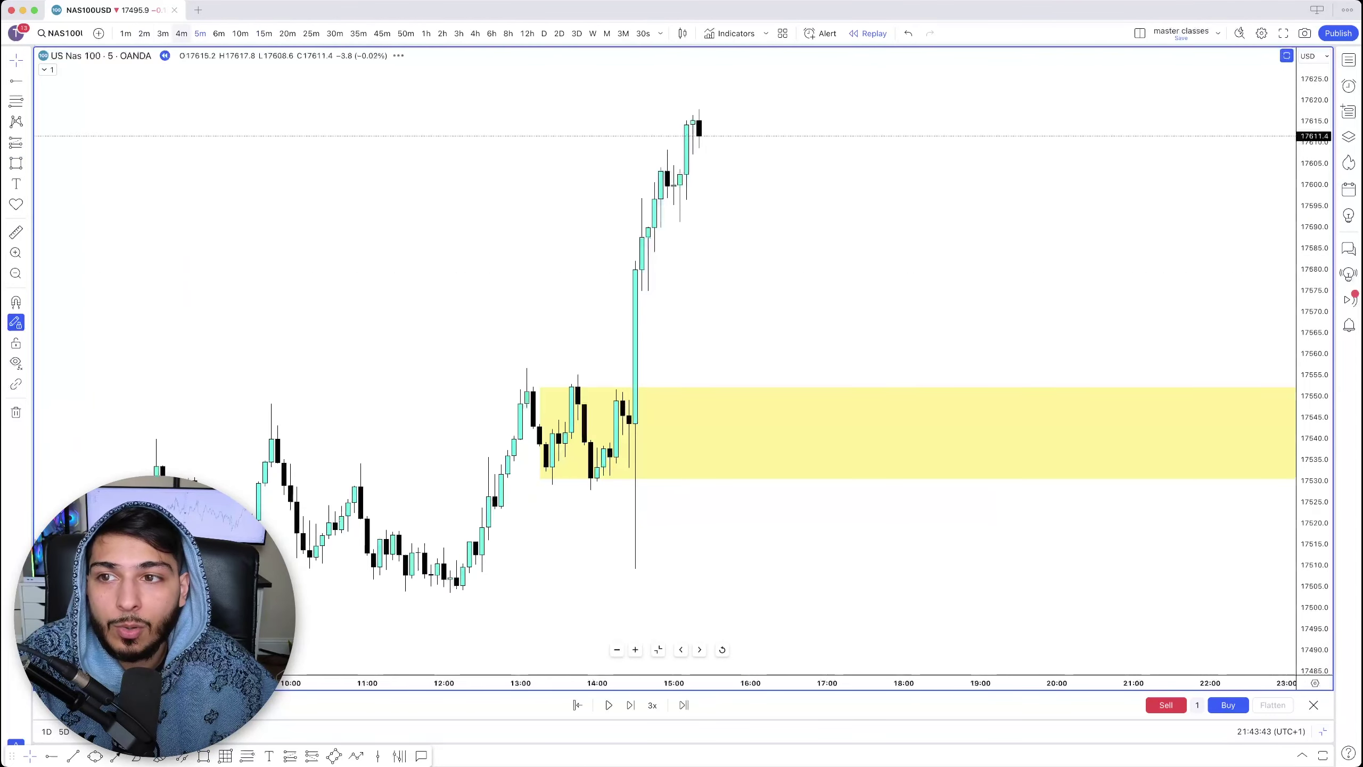
left_click(126, 34)
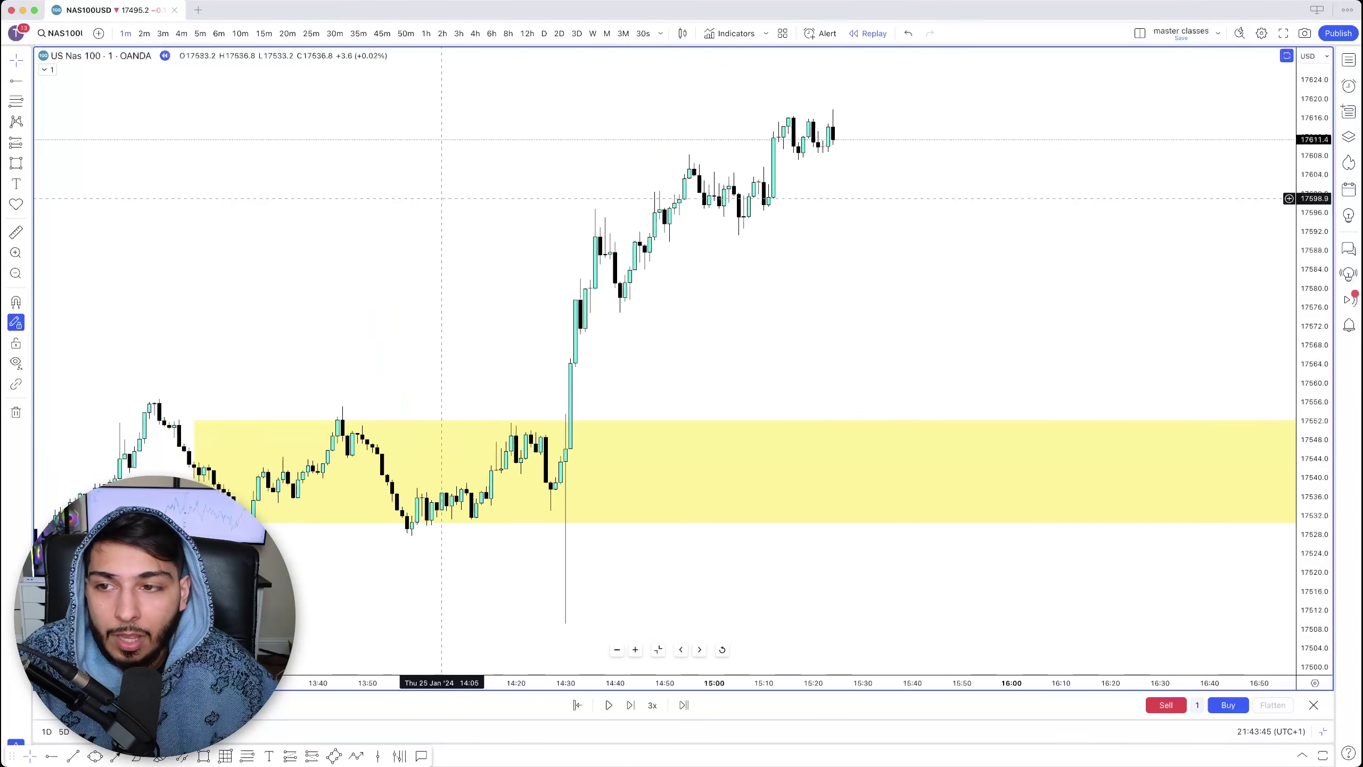
left_click(27, 163)
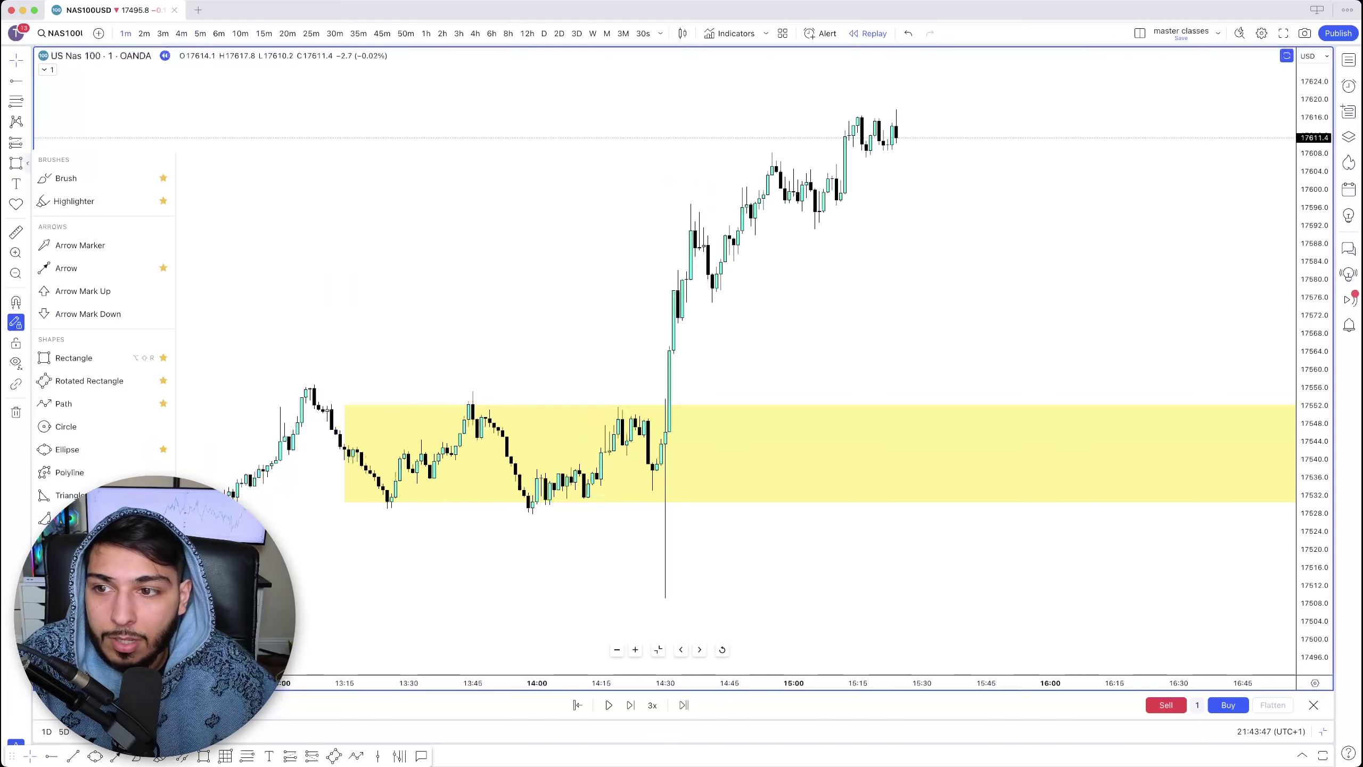
left_click(80, 245)
mouse_move(1037, 555)
left_mouse_down()
mouse_move(665, 434)
mouse_move(677, 482)
mouse_move(656, 561)
mouse_move(667, 399)
mouse_move(669, 586)
mouse_move(675, 478)
mouse_move(678, 560)
left_mouse_up()
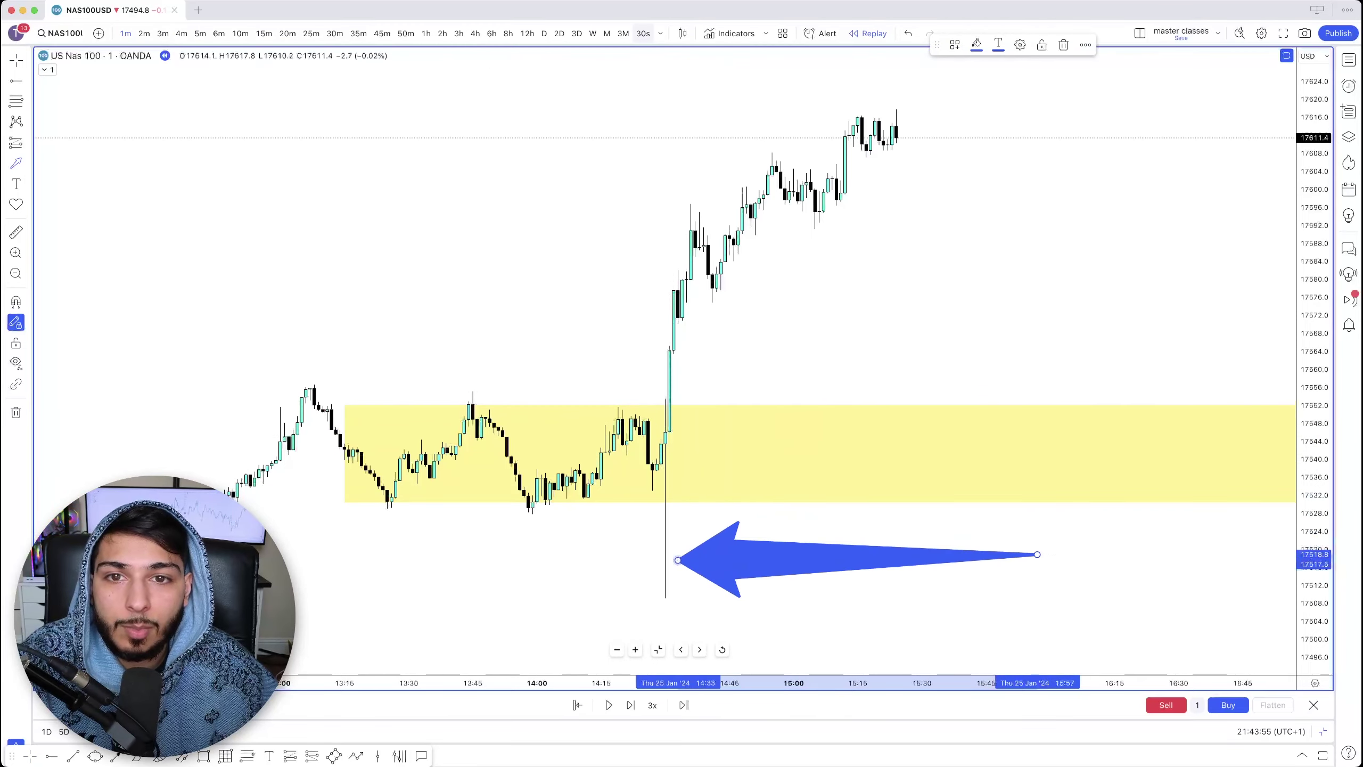
Examine the long-wick move on the 30-second and 15-second timeframes
left_click(660, 34)
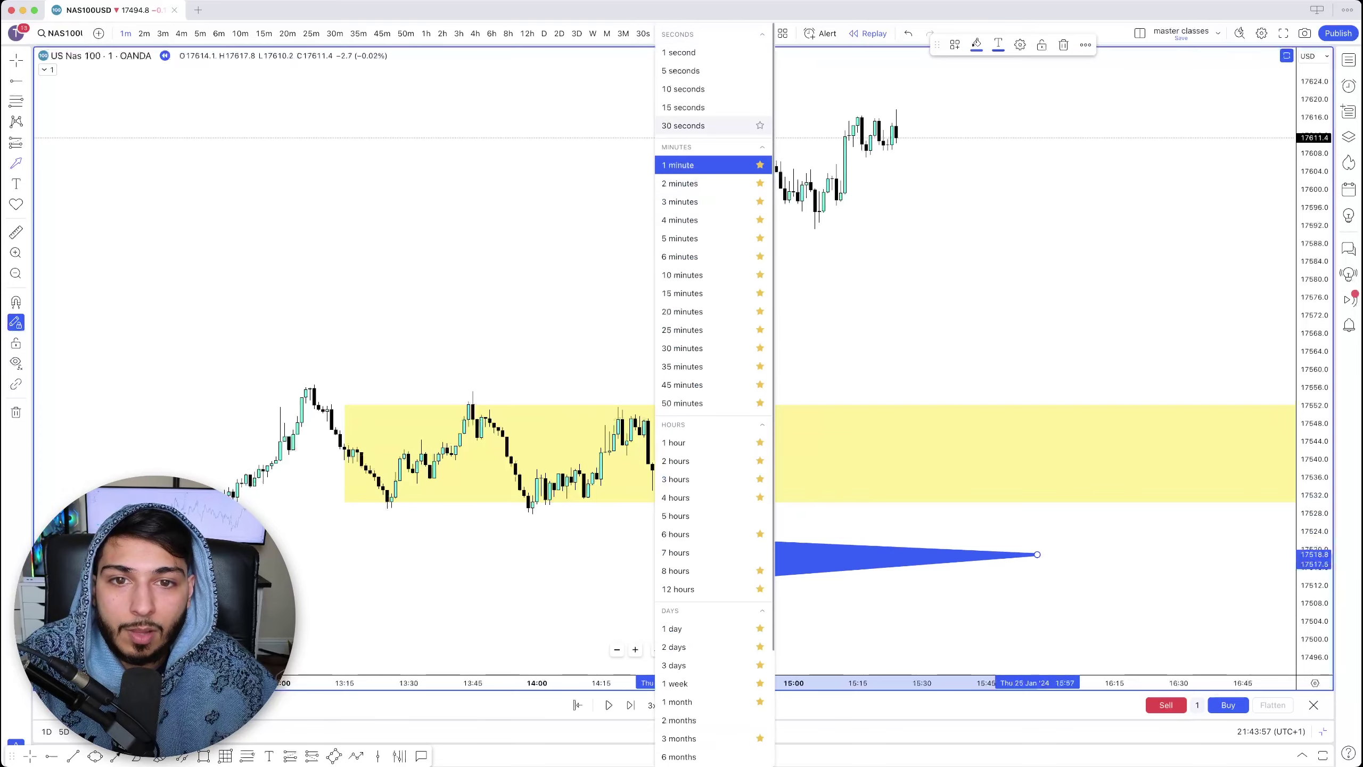
left_click(693, 125)
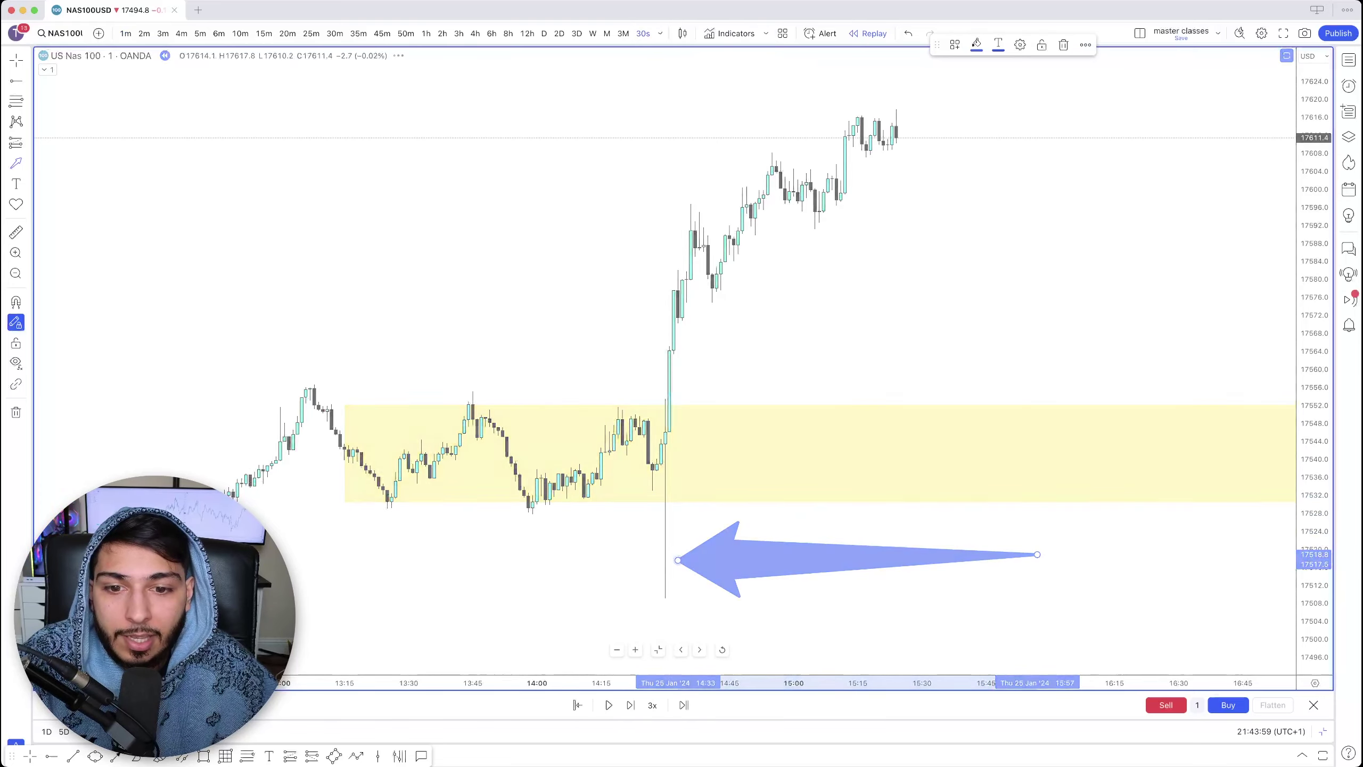
left_click(661, 33)
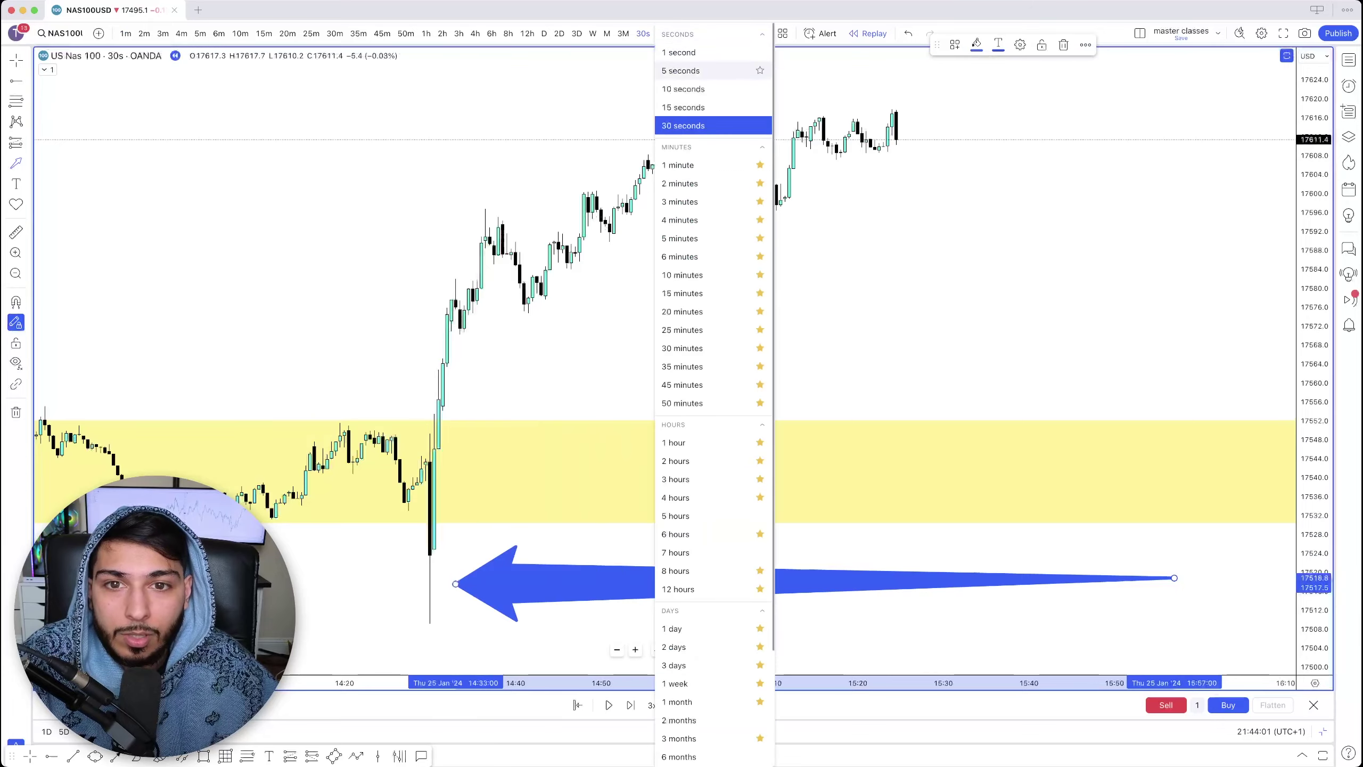
left_click(693, 107)
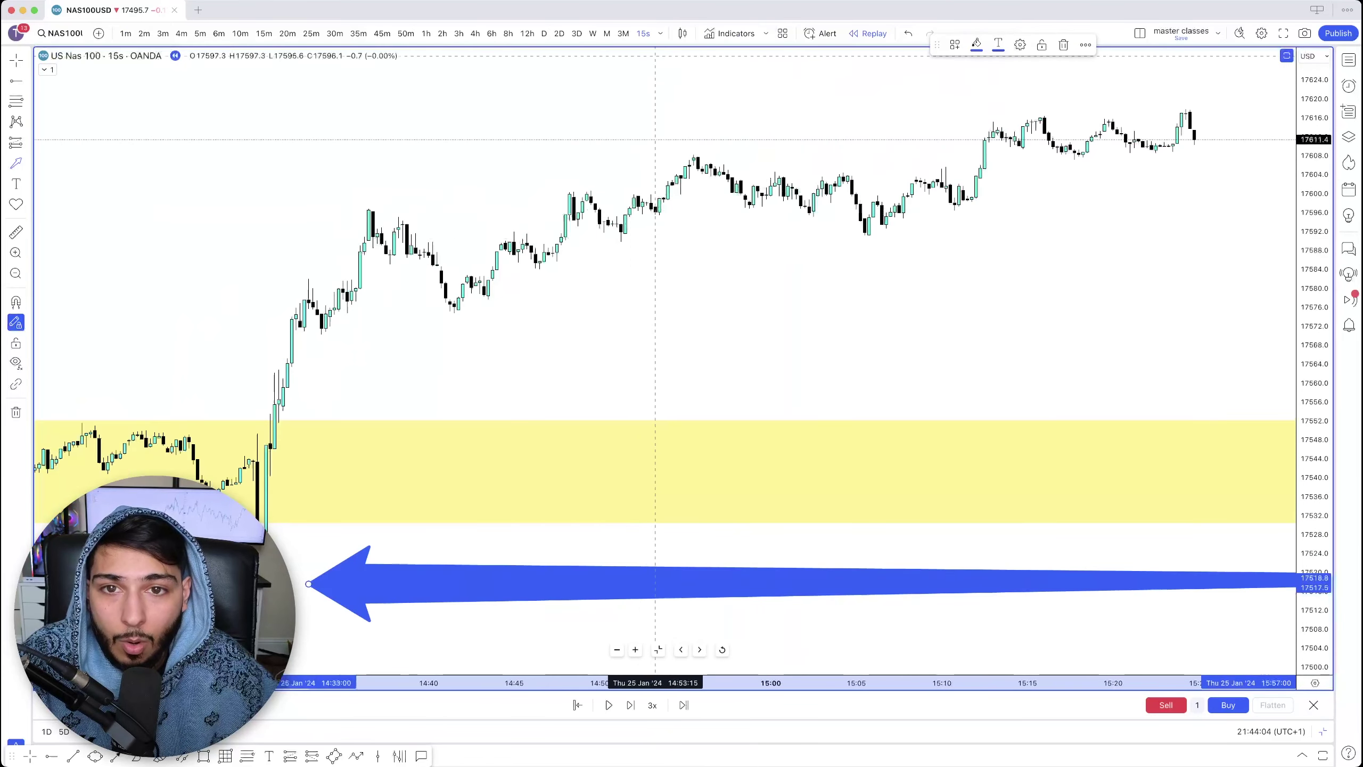
On the 30-second chart, place horizontal rays at 17523.6 and 17543.4 to mark the bottom and top of the drop candle's body
left_click(660, 33)
left_click(692, 125)
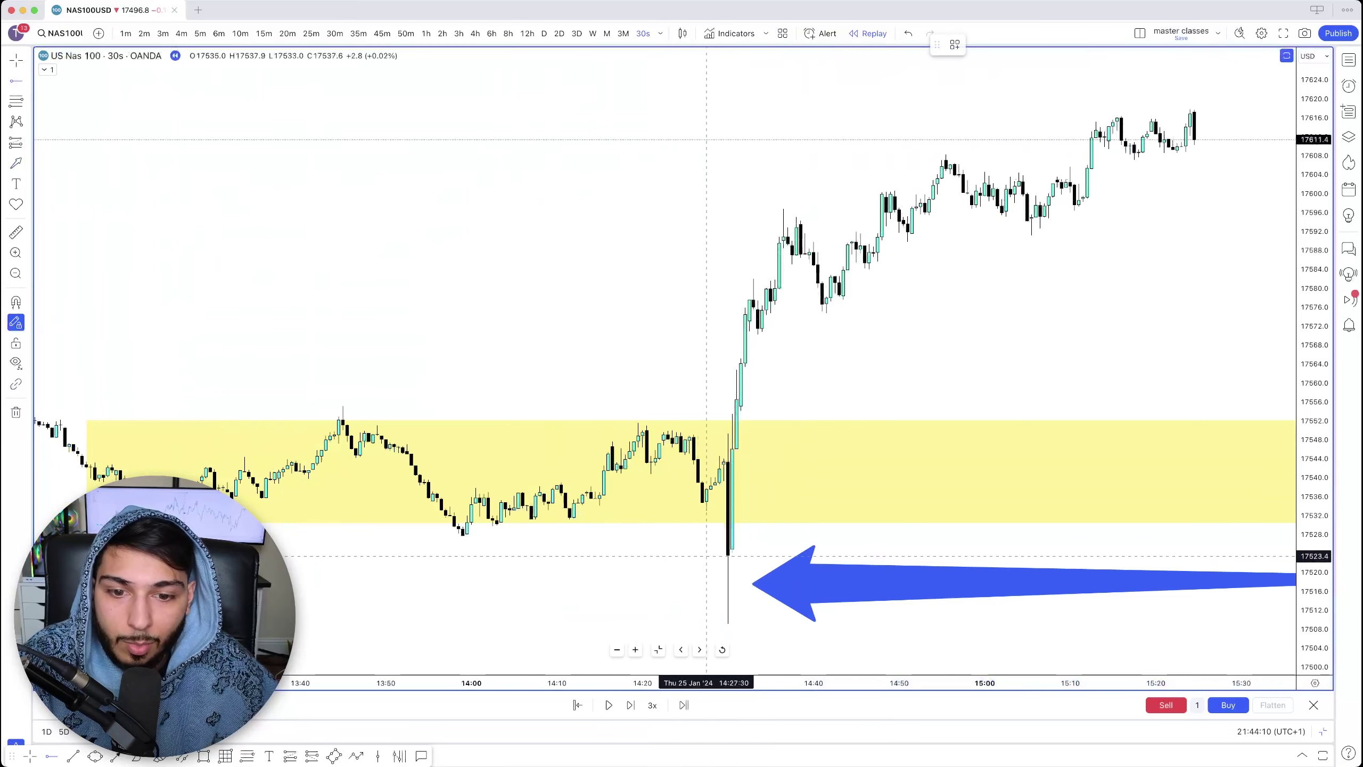
left_click(707, 556)
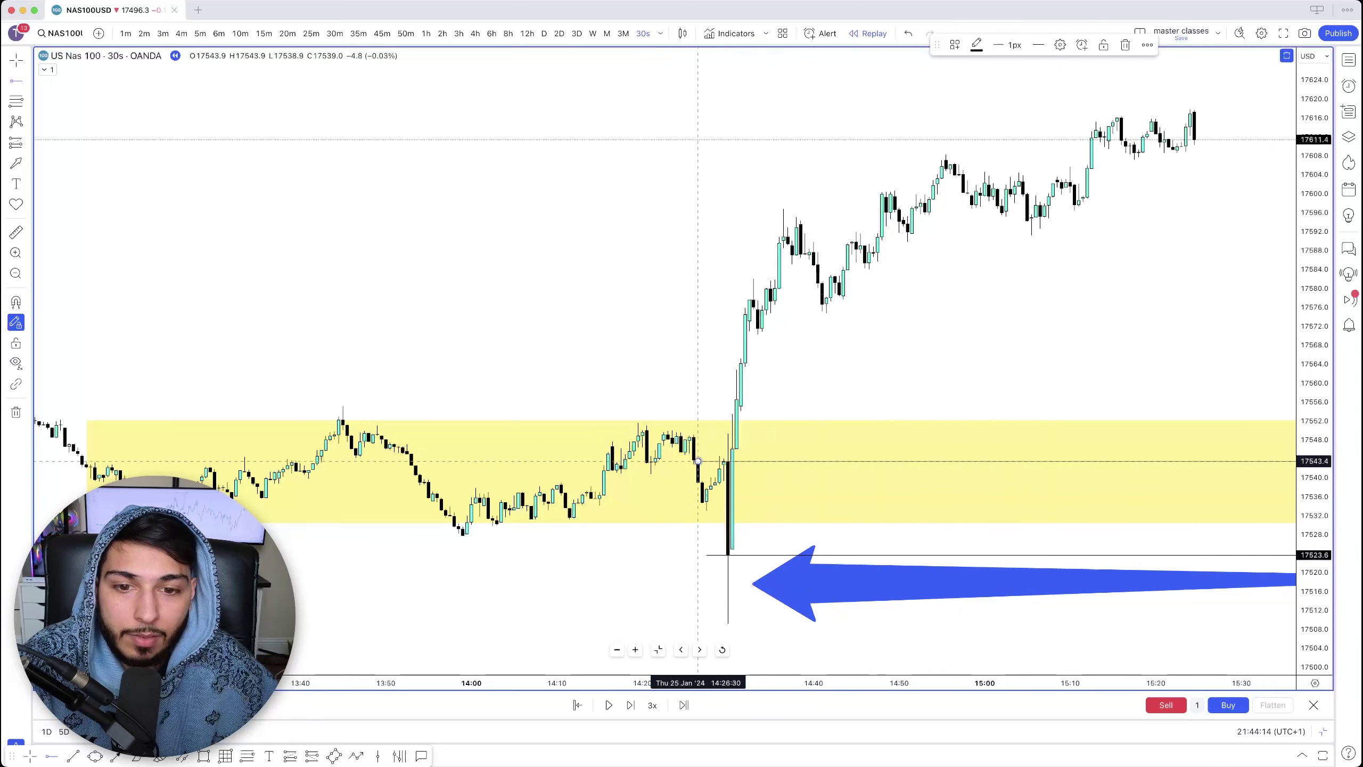
key("Escape")
left_click(515, 257)
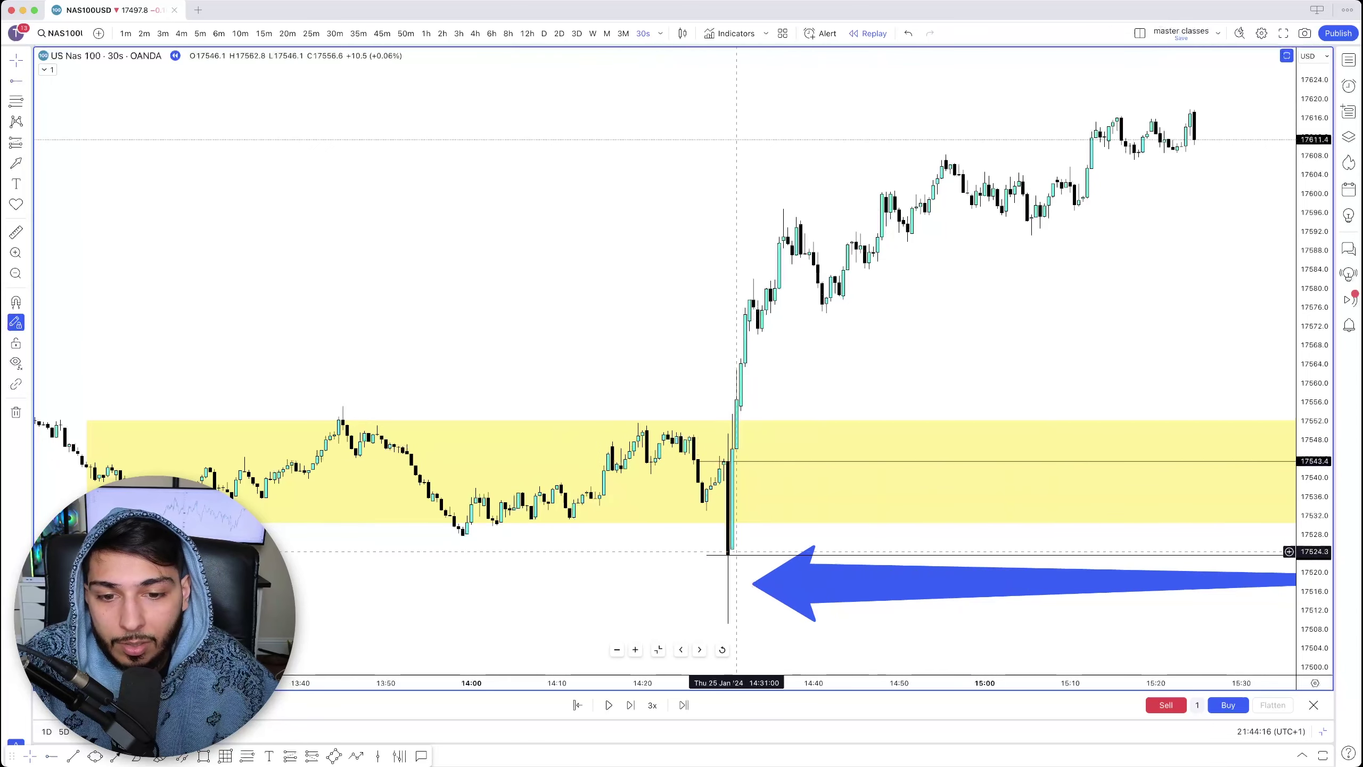
Place a long position on the 5-minute chart at 15:05 with its entry at about 17549
left_click(200, 34)
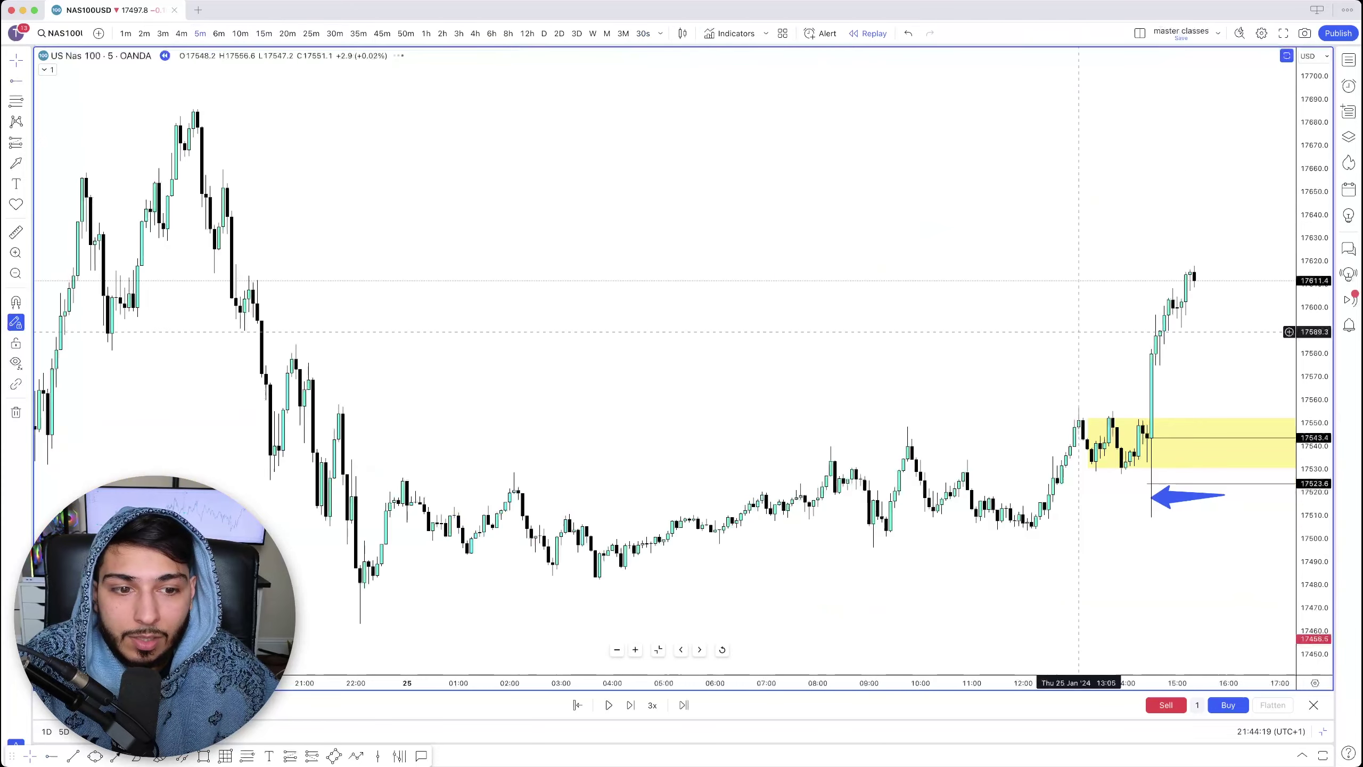
scroll(1080, 344, "up", 5)
scroll(999, 343, "right", 4)
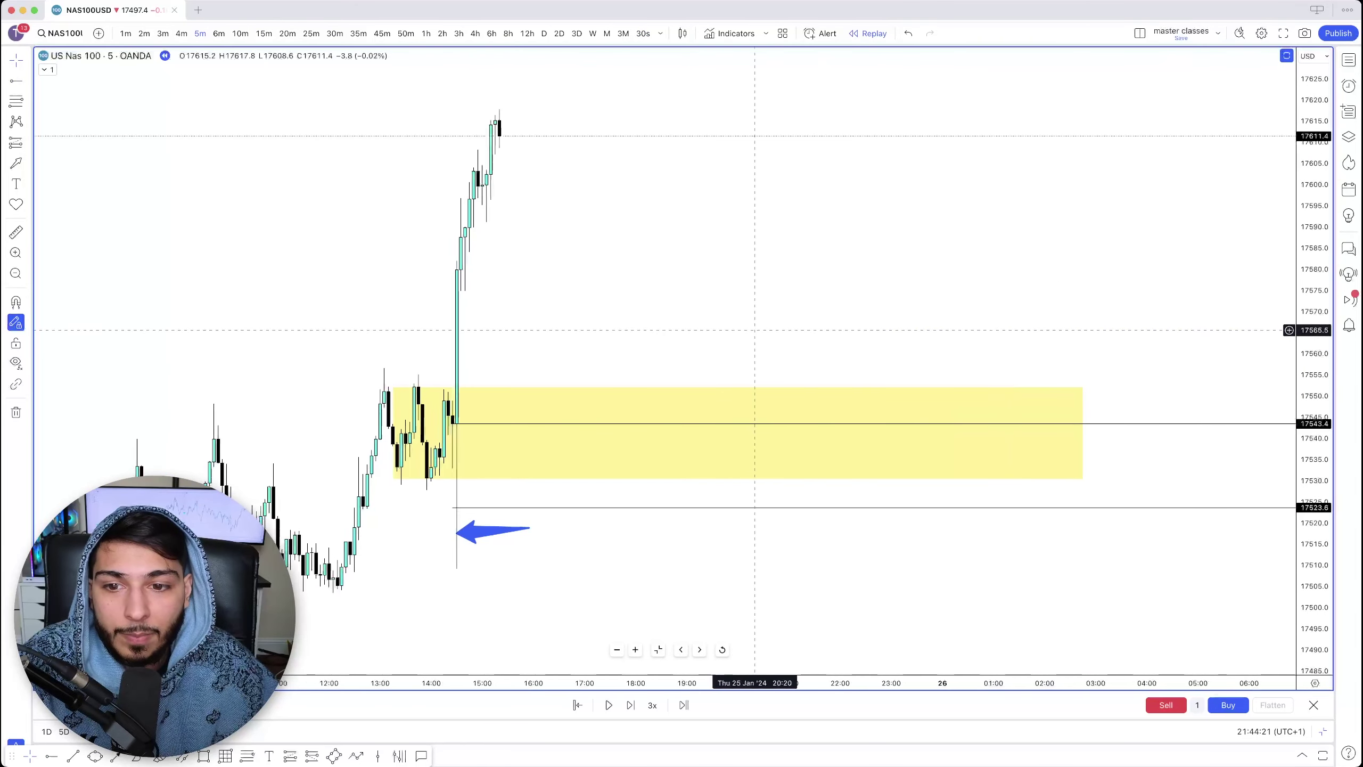
scroll(565, 328, "down", 1)
right_click(565, 327)
left_click(560, 323)
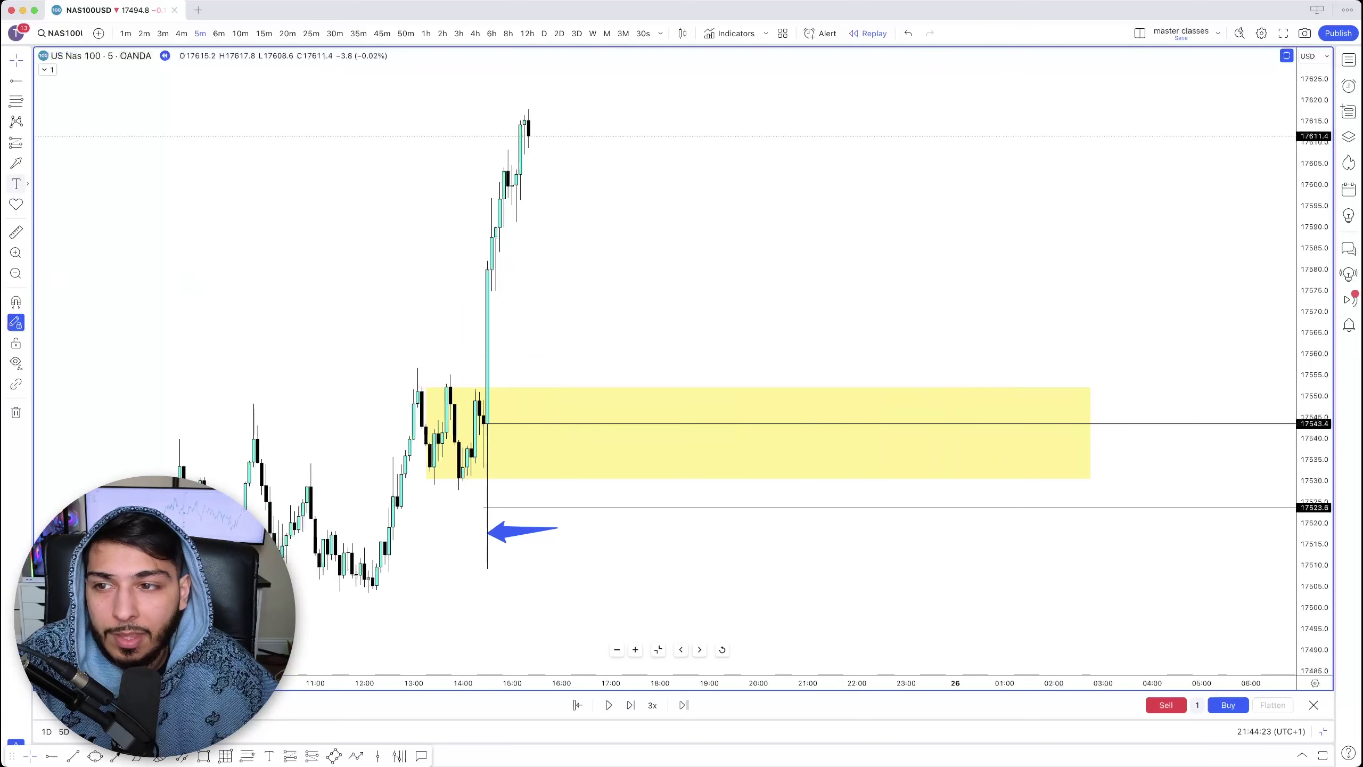
left_click(16, 142)
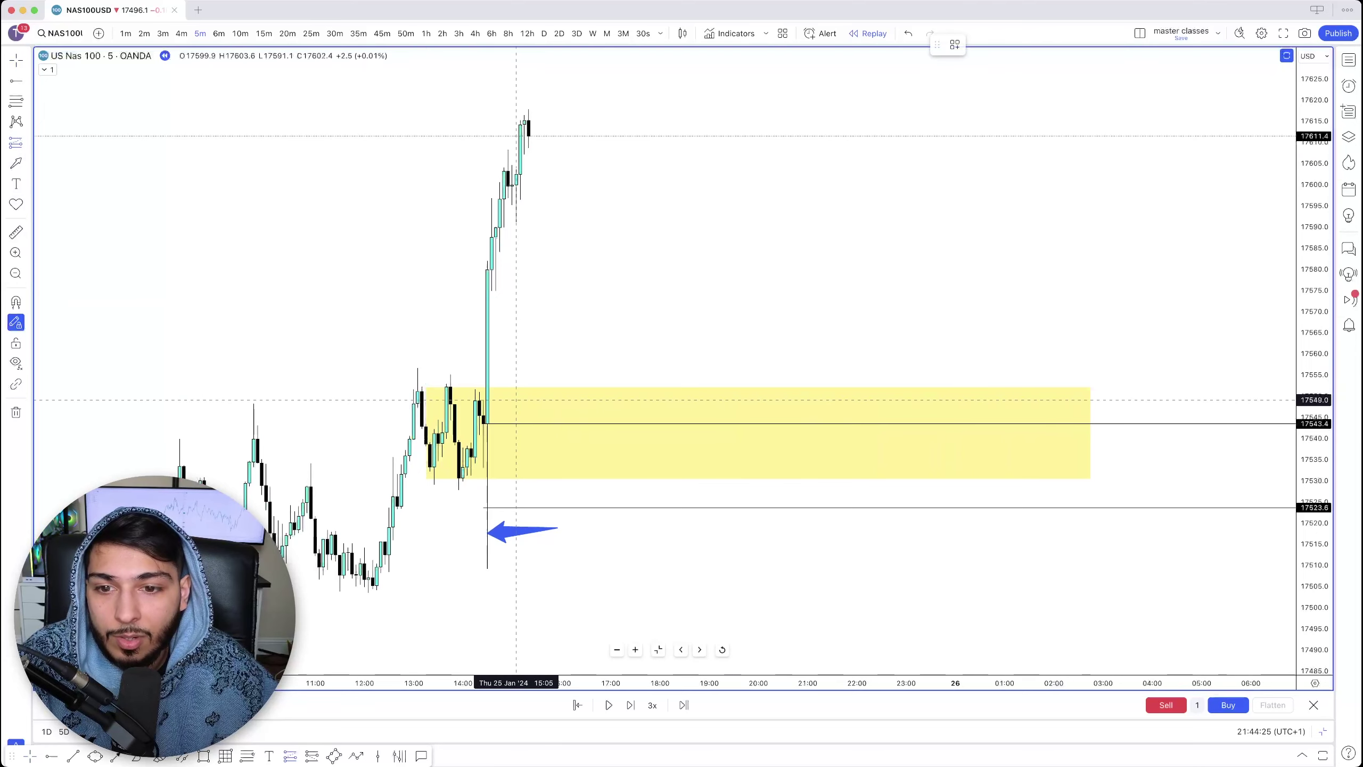
left_click(516, 398)
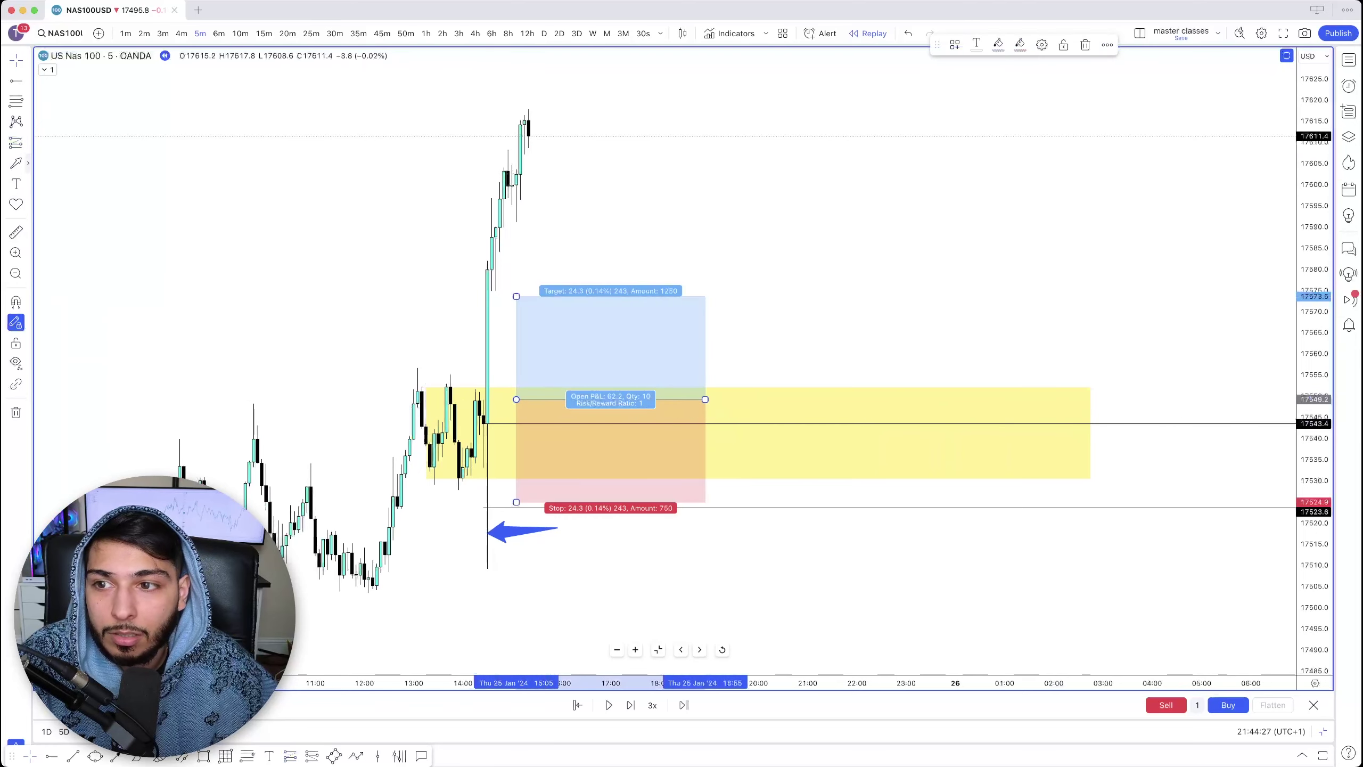
Mark the long position's entry and target levels with short Brush strokes and delete both strokes
left_click(28, 164)
left_click(70, 178)
left_click_drag(472, 402, 529, 400)
left_click_drag(465, 291, 558, 292)
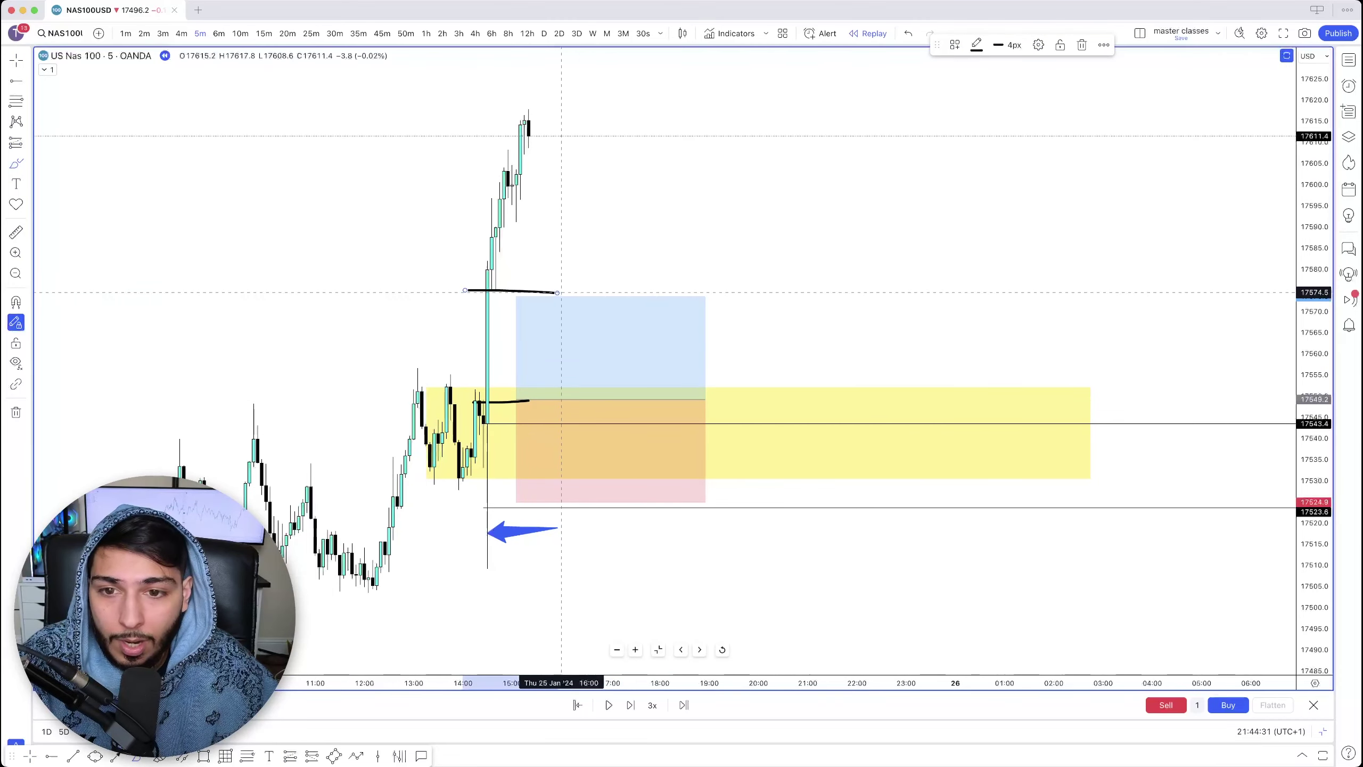
key("Delete")
key("Escape")
left_click(500, 401)
key("Delete")
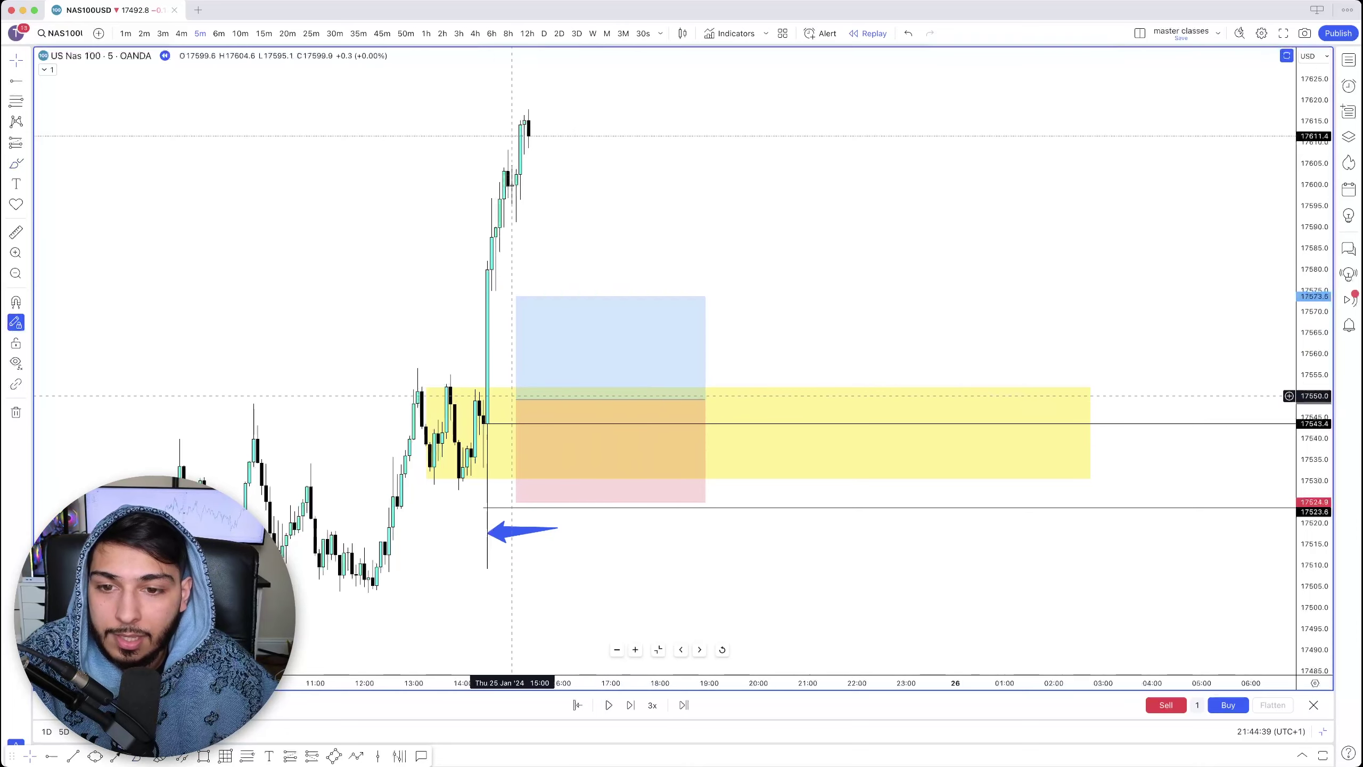
Raise the long position's target to 17617.8, at the top of the rally
left_click_drag(519, 297, 517, 110)
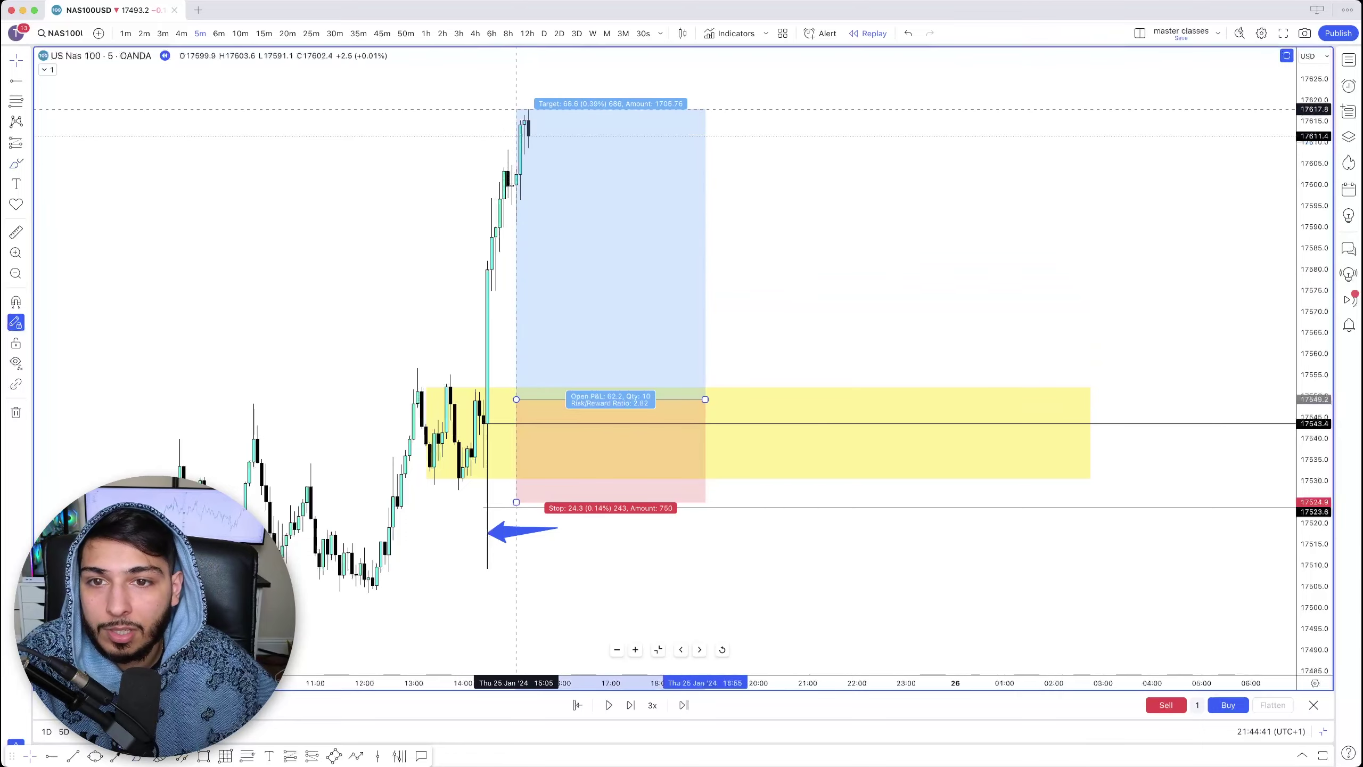
left_click_drag(746, 248, 807, 248)
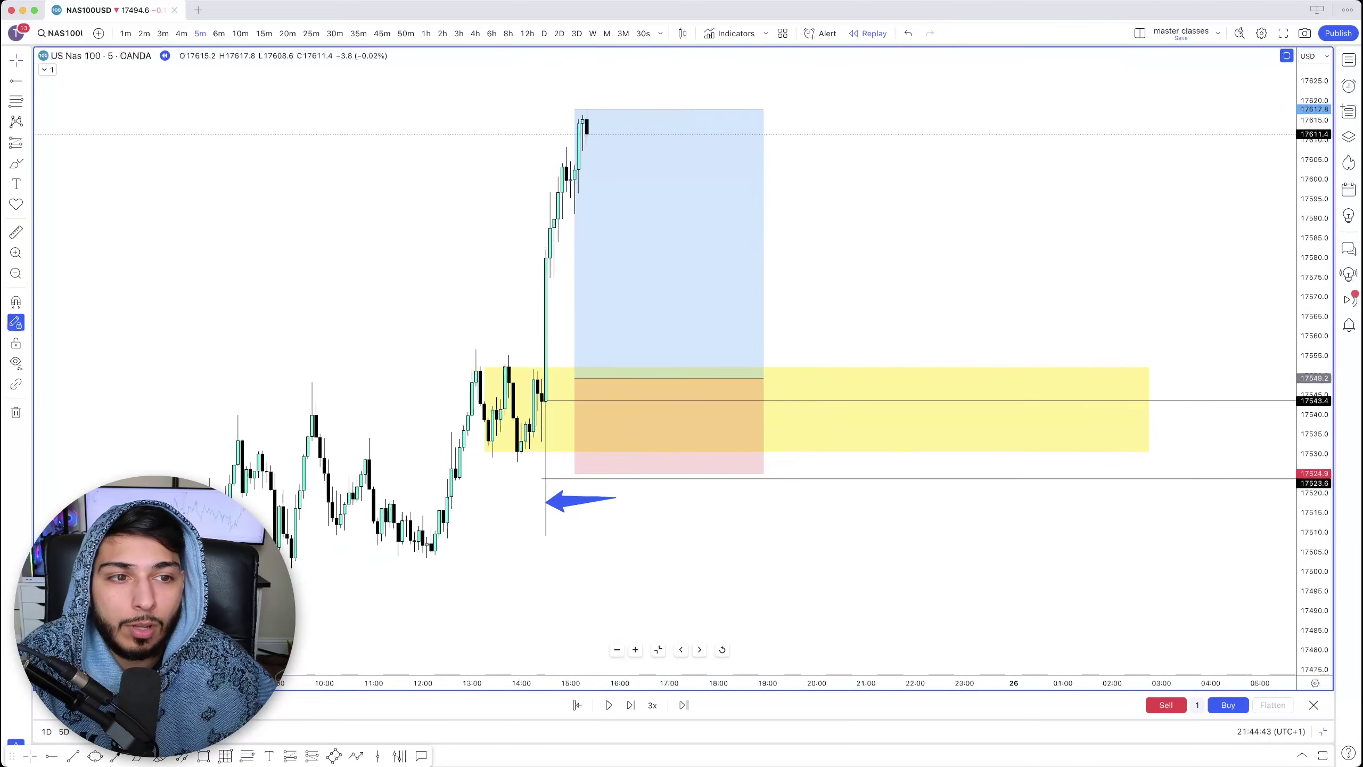
Play the replay a few candles past the rally's high and pause it during the pullback
scroll(1290, 265, "left", 5)
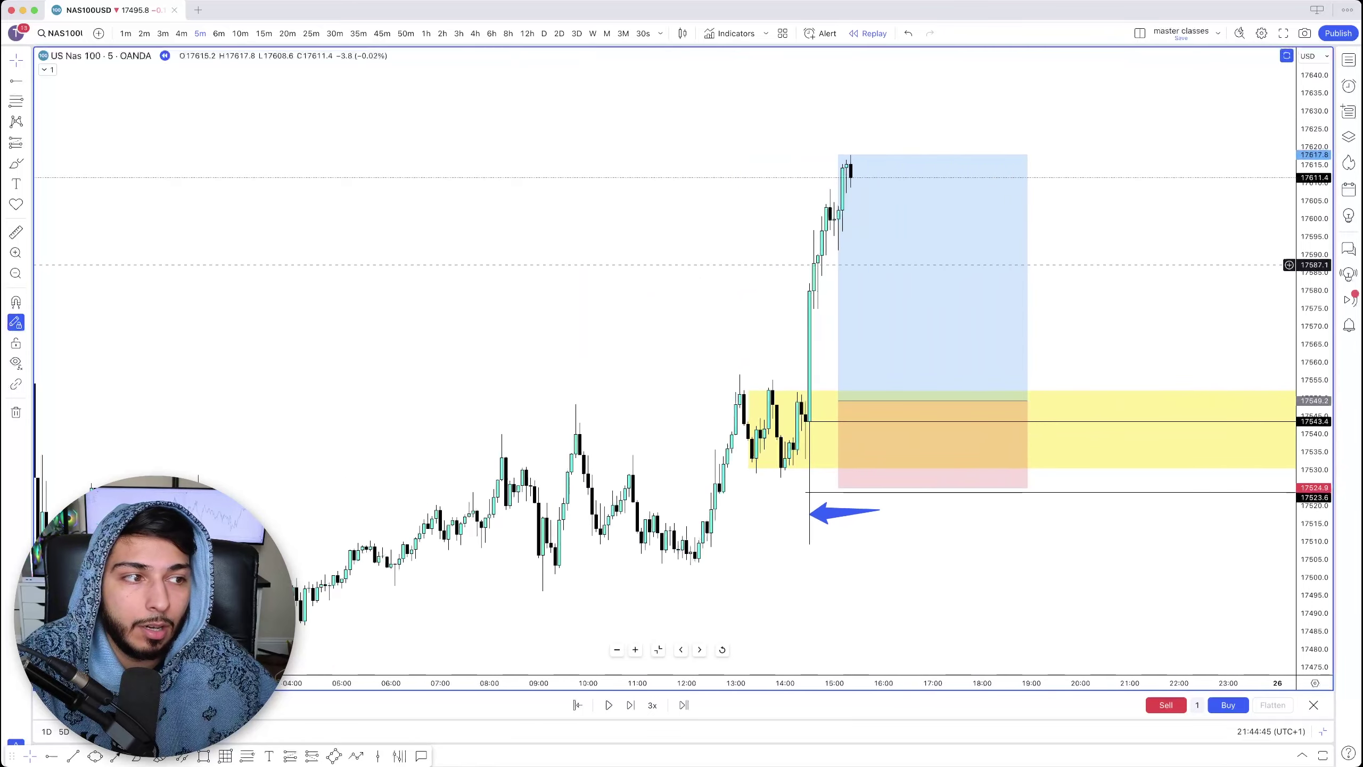
scroll(1289, 265, "right", 3)
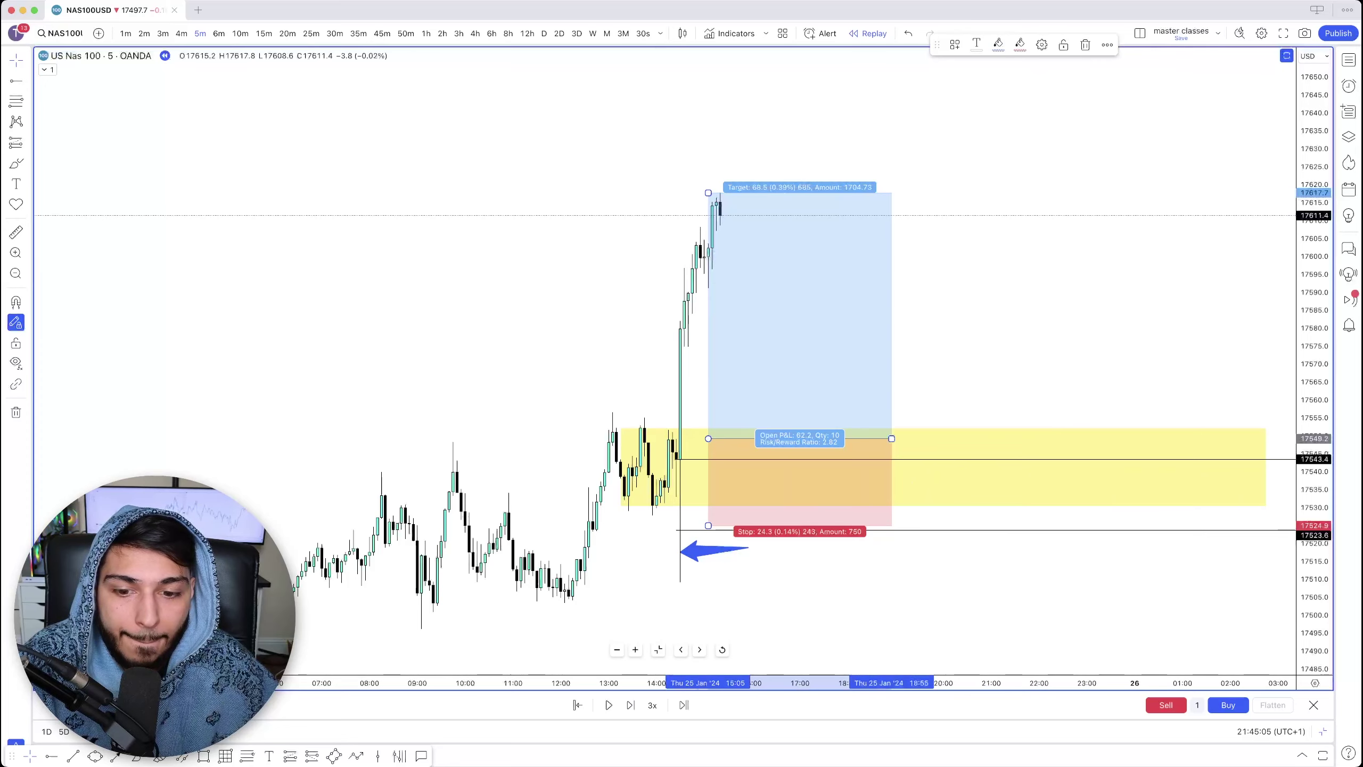
left_click(609, 705)
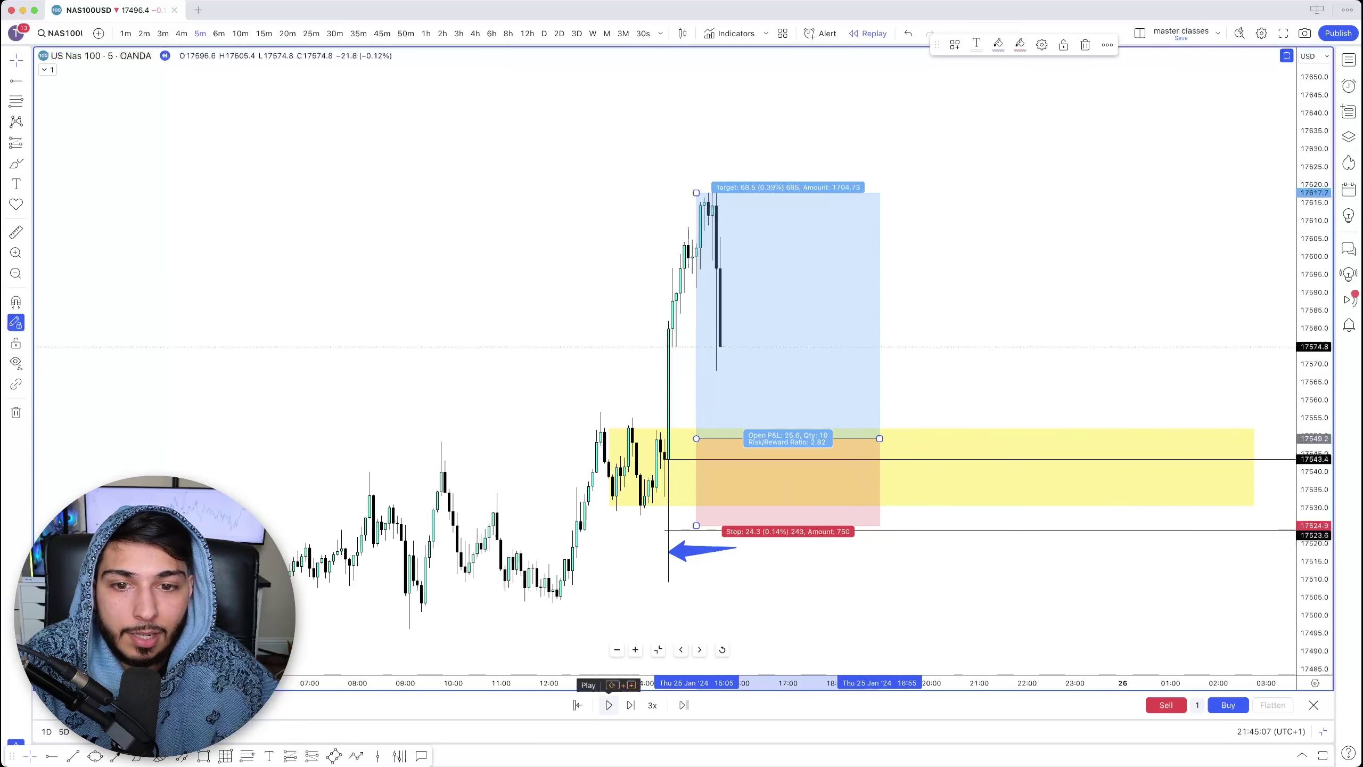
left_click(437, 345)
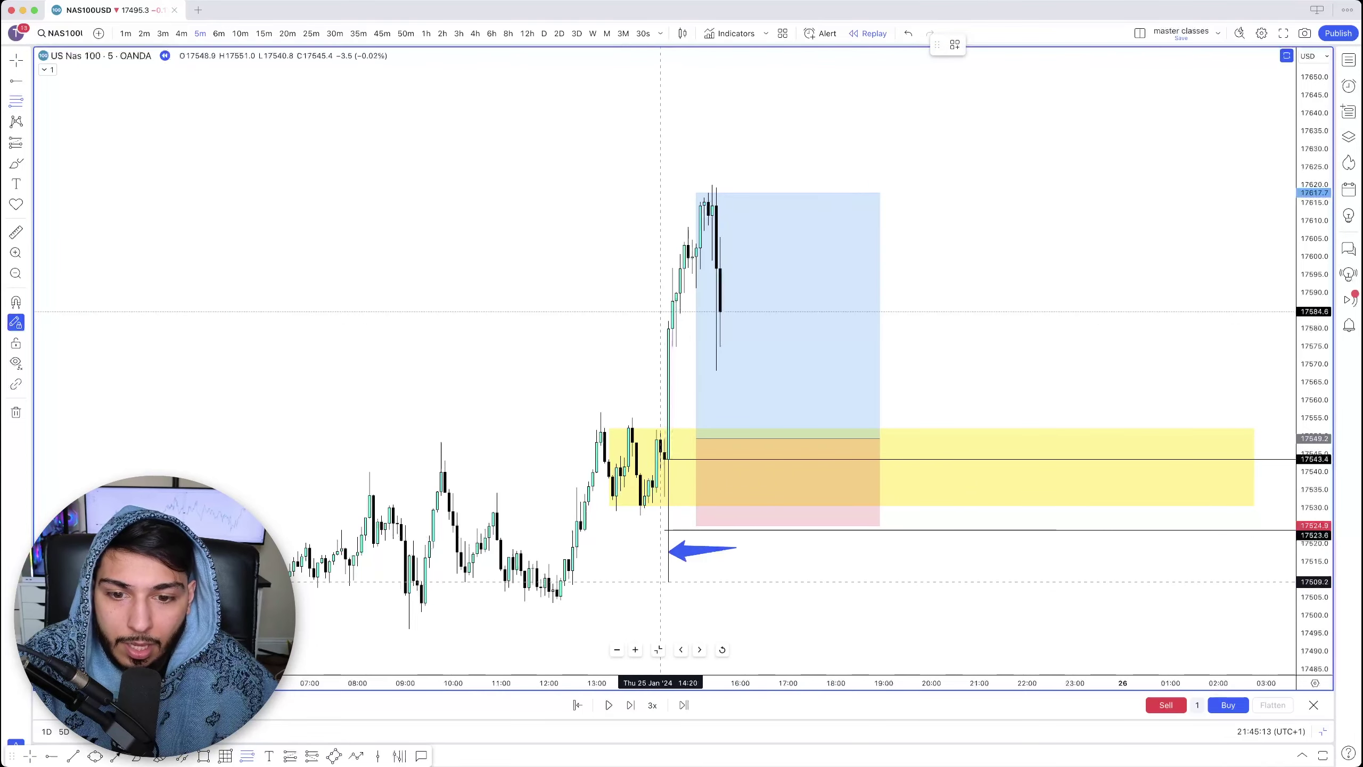
Draw a Fibonacci retracement from the wick low at 17509.2 up to the rally high at about 17620
left_click(661, 582)
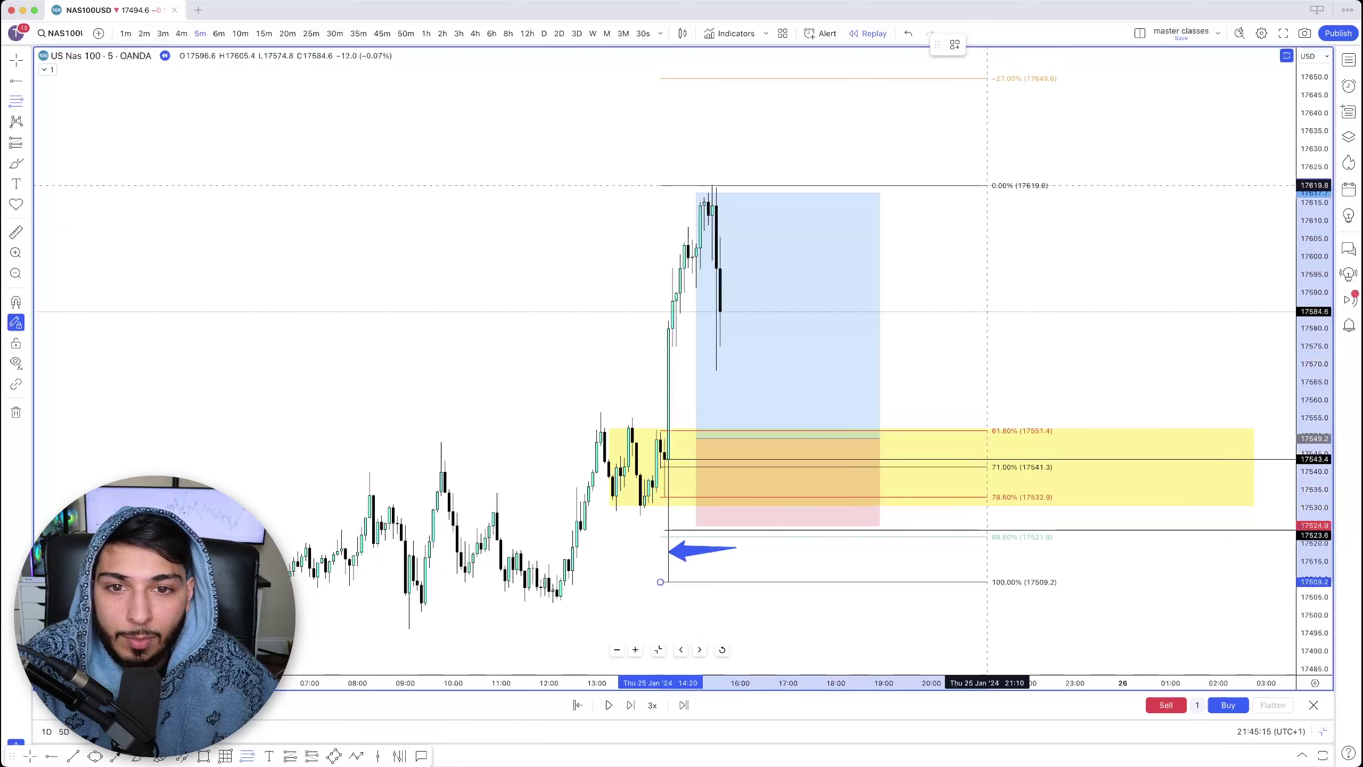
left_click(987, 184)
left_click(537, 293)
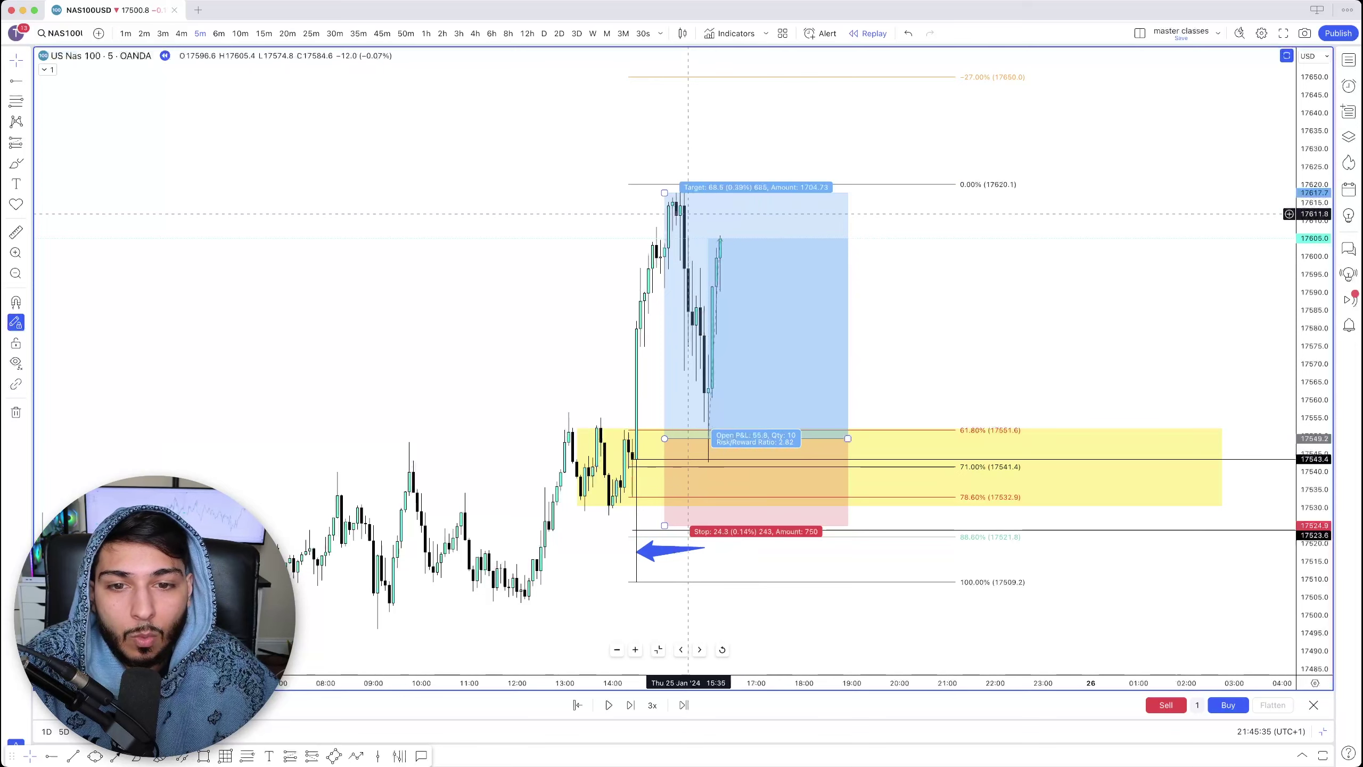
Try the long position's target at 17593.0, and set it at 17620.1 on the retracement's 0% level
left_click_drag(665, 192, 665, 279)
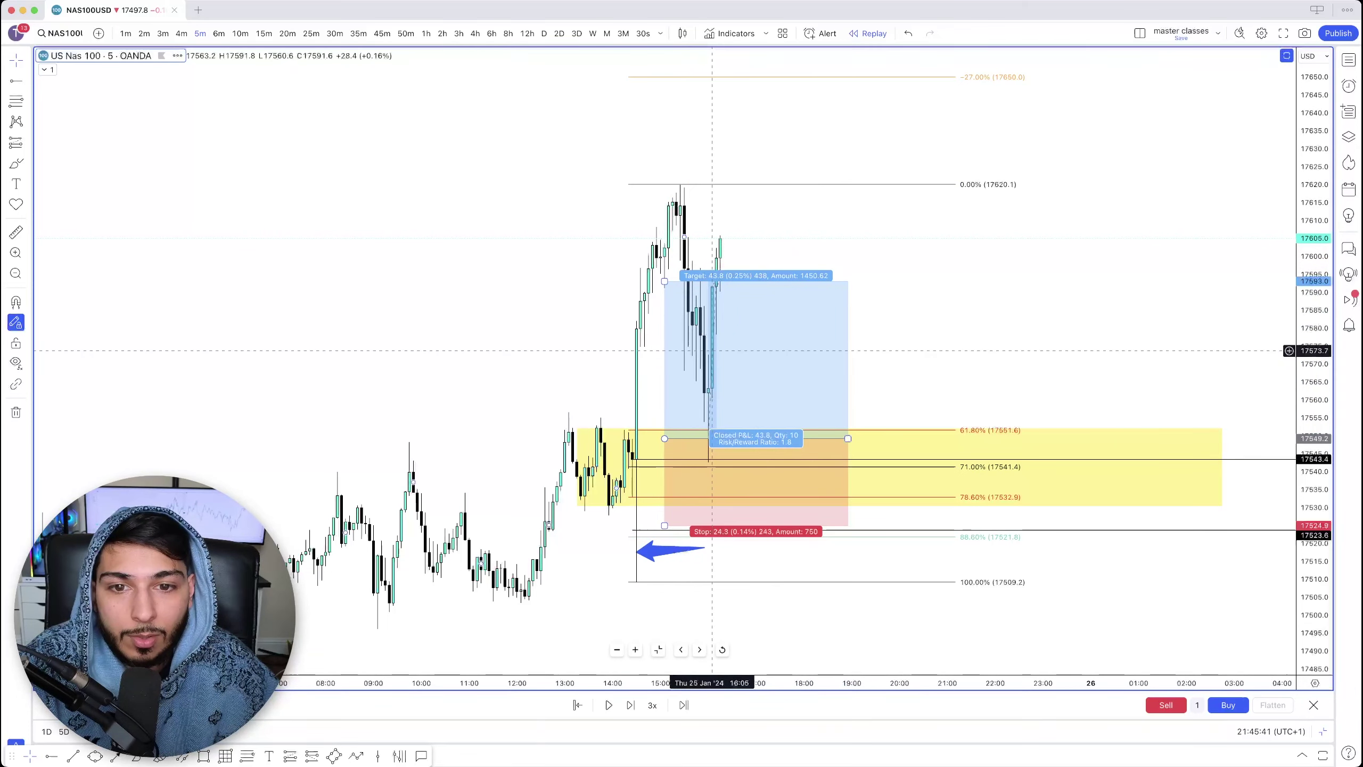
left_click(745, 253)
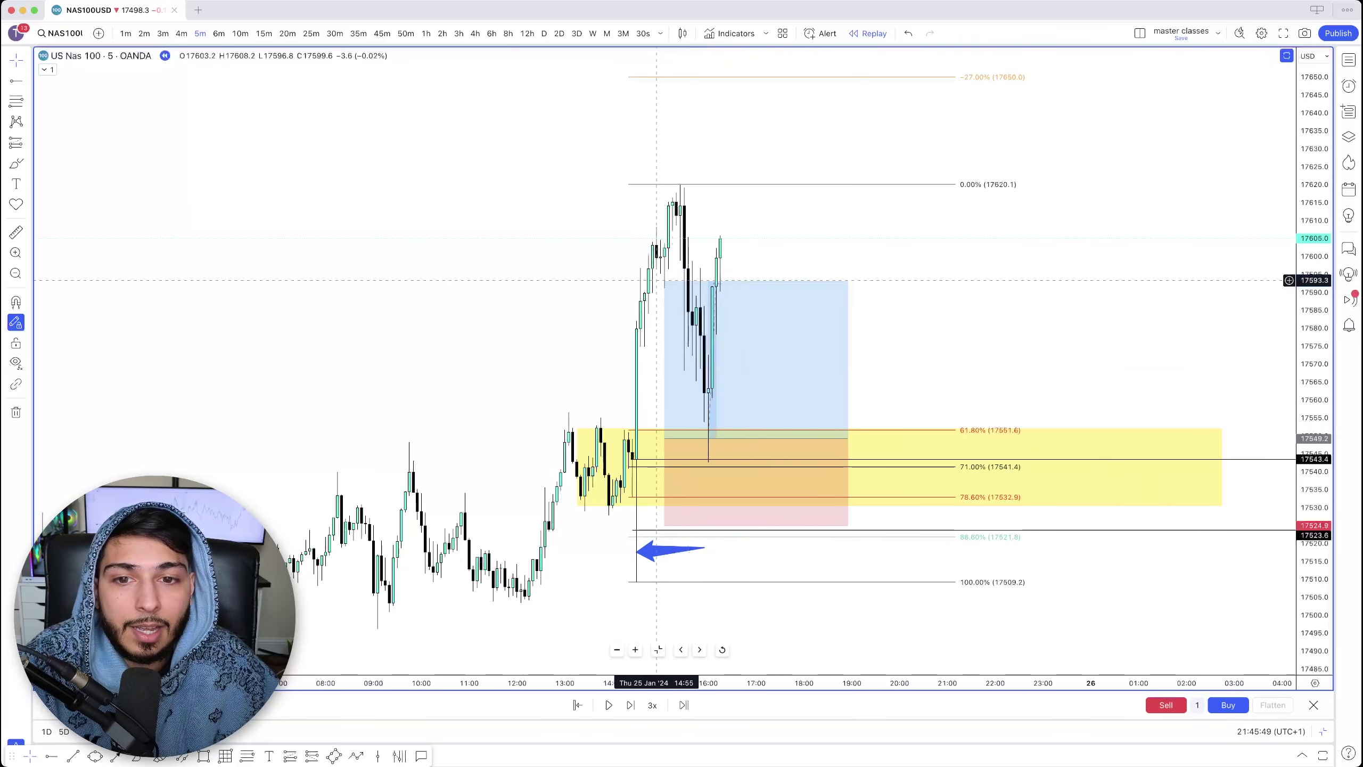
left_click_drag(664, 274, 665, 184)
Play the replay on to about 17:25 and pause it
left_click(608, 705)
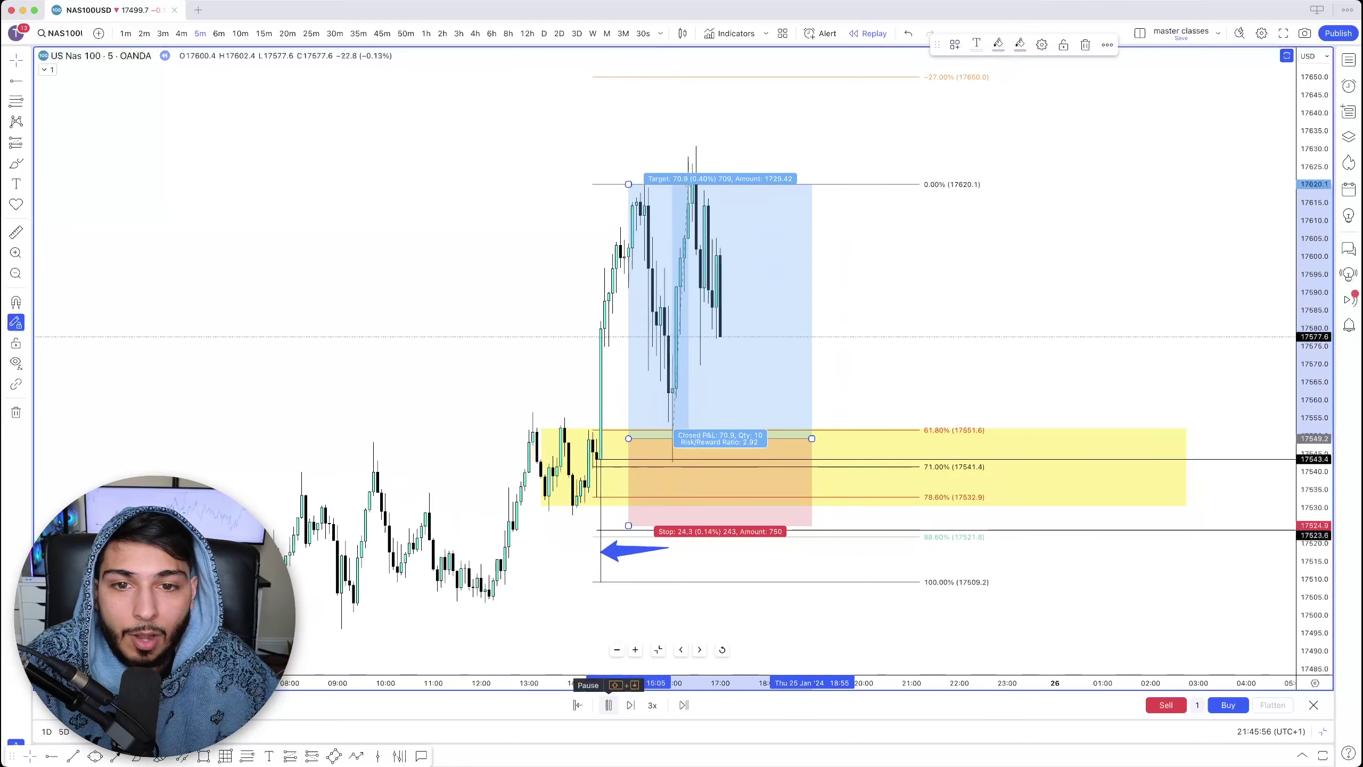
left_click(609, 705)
left_click(517, 560)
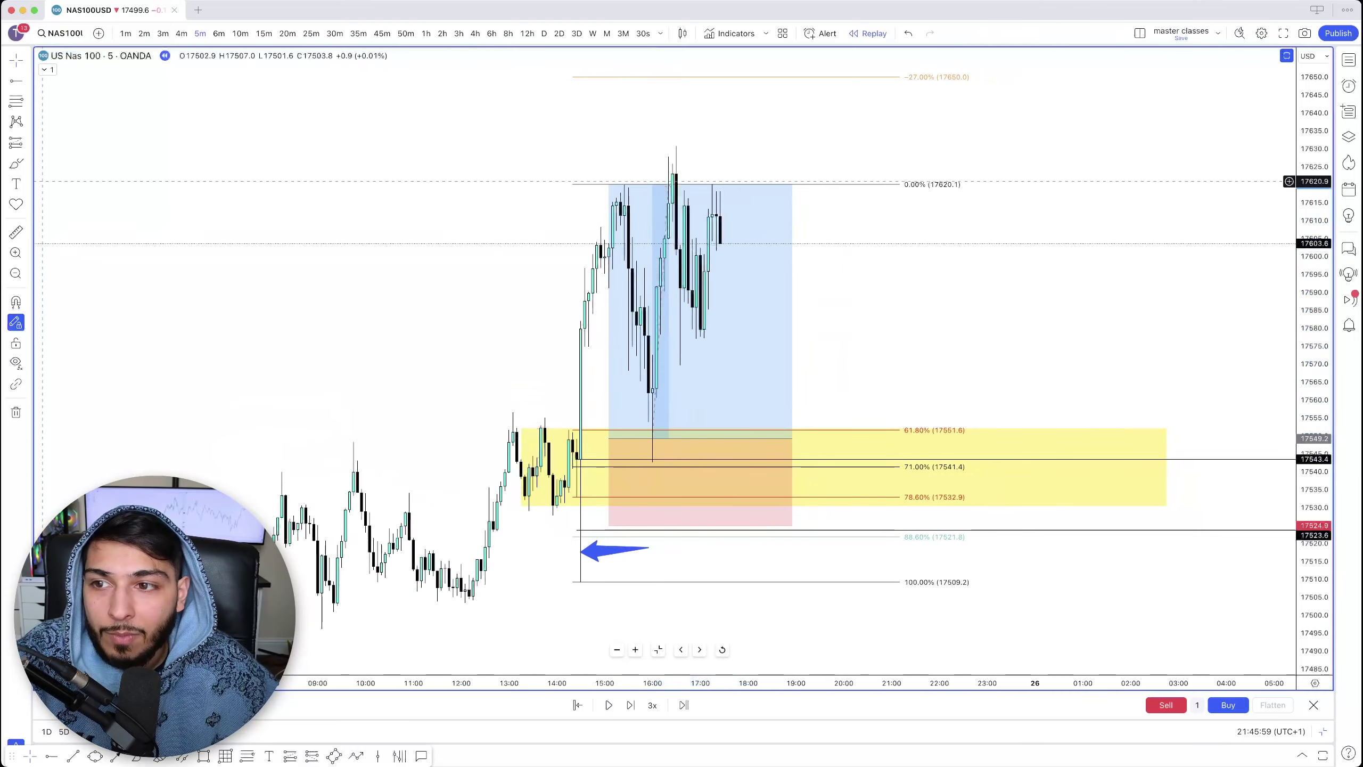
With the Highlighter, circle the wick low and rally high, trace the rise and pullback, and mark the pullback's low at about 17545
left_click(27, 163)
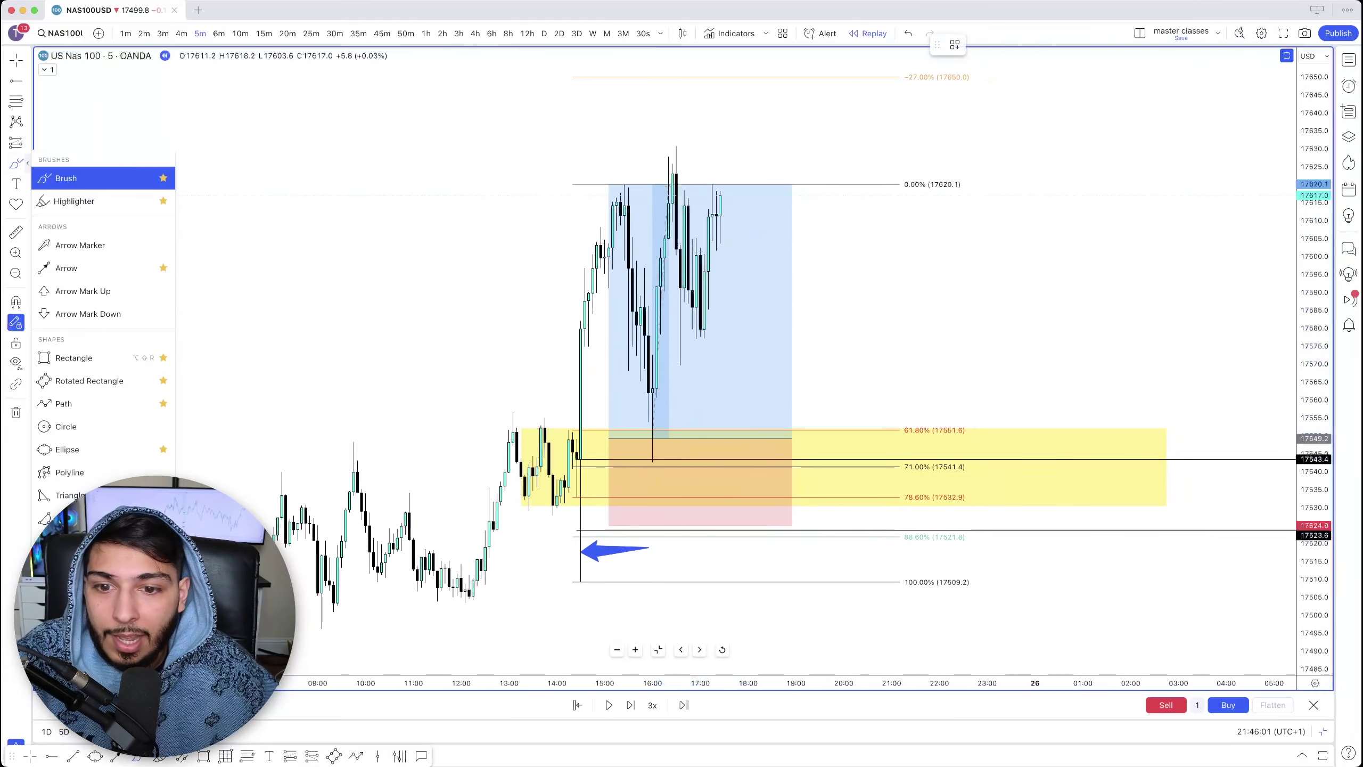
left_click(70, 201)
mouse_move(563, 544)
left_mouse_down()
mouse_move(583, 604)
mouse_move(534, 545)
left_mouse_up()
mouse_move(605, 161)
left_mouse_down()
mouse_move(644, 159)
mouse_move(584, 211)
mouse_move(606, 153)
left_mouse_up()
mouse_move(577, 604)
left_mouse_down()
mouse_move(604, 194)
mouse_move(676, 458)
mouse_move(655, 453)
mouse_move(700, 449)
left_mouse_up()
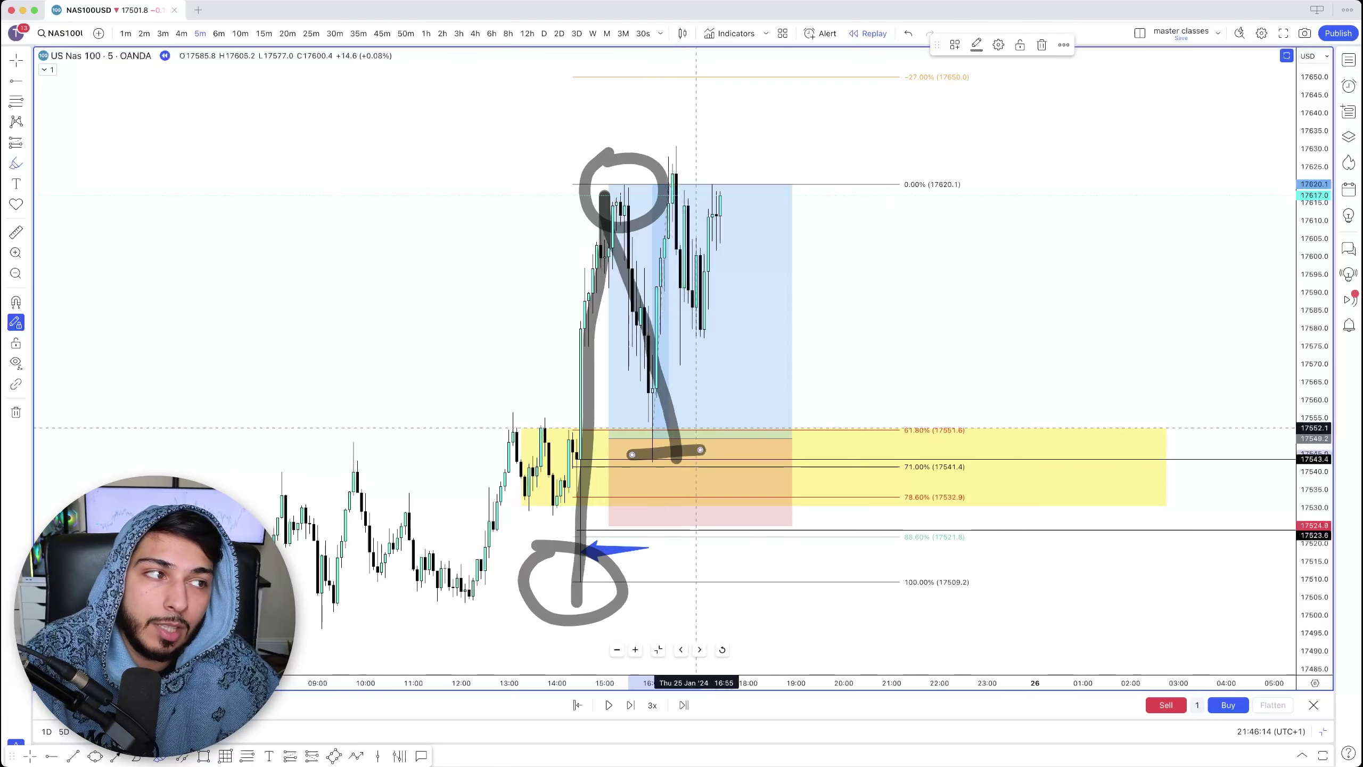
Delete the two highlighter circles and the strokes tracing the rise and pullback, leaving the short stroke at the pullback's low
scroll(696, 428, "left", 5)
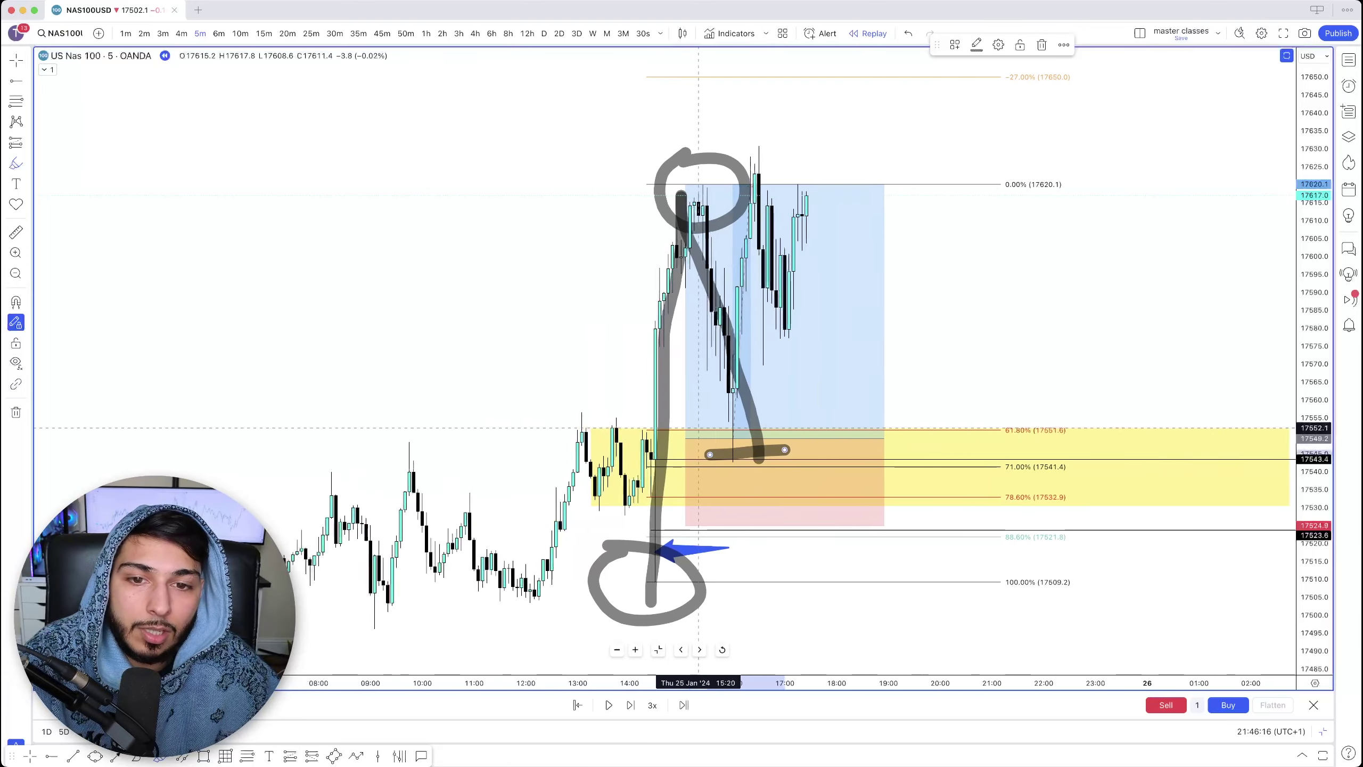
scroll(698, 428, "left", 2)
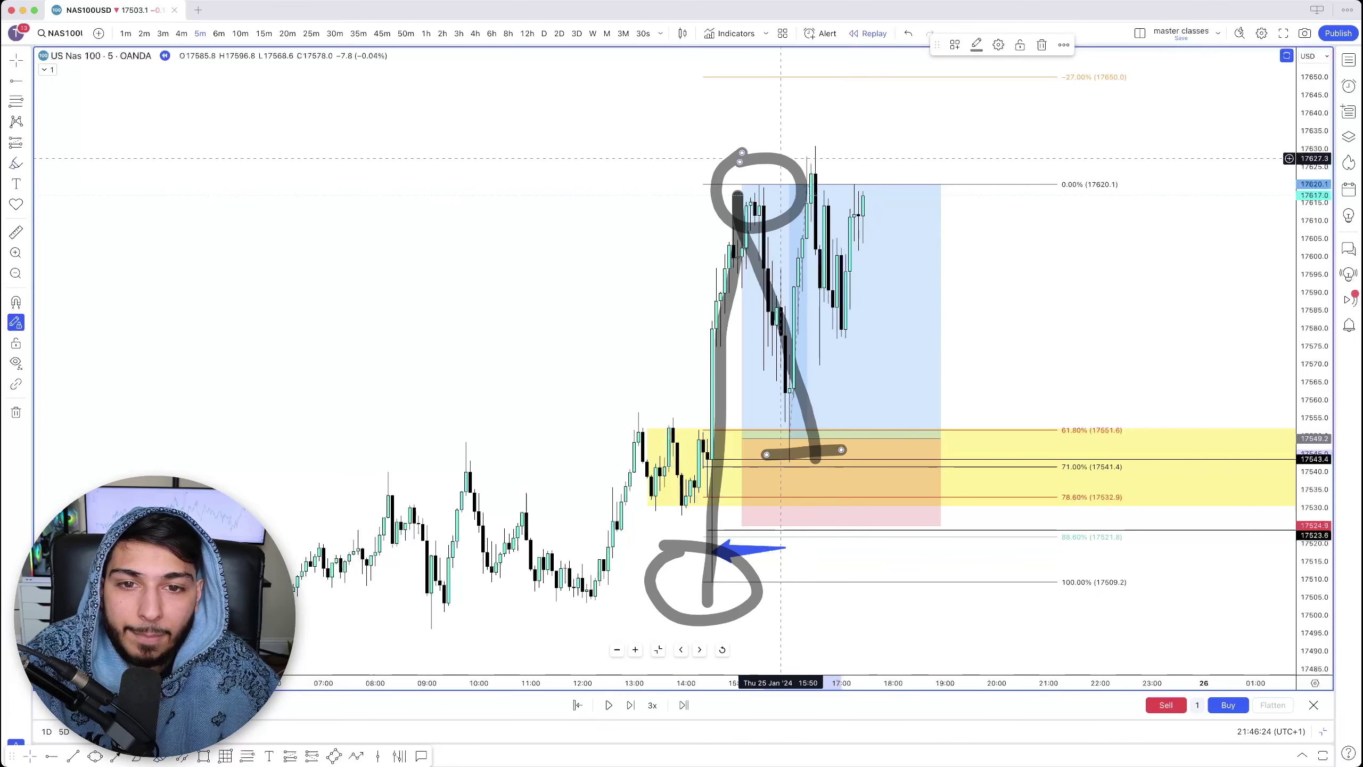
left_click(781, 158)
key("Delete")
left_click(739, 208)
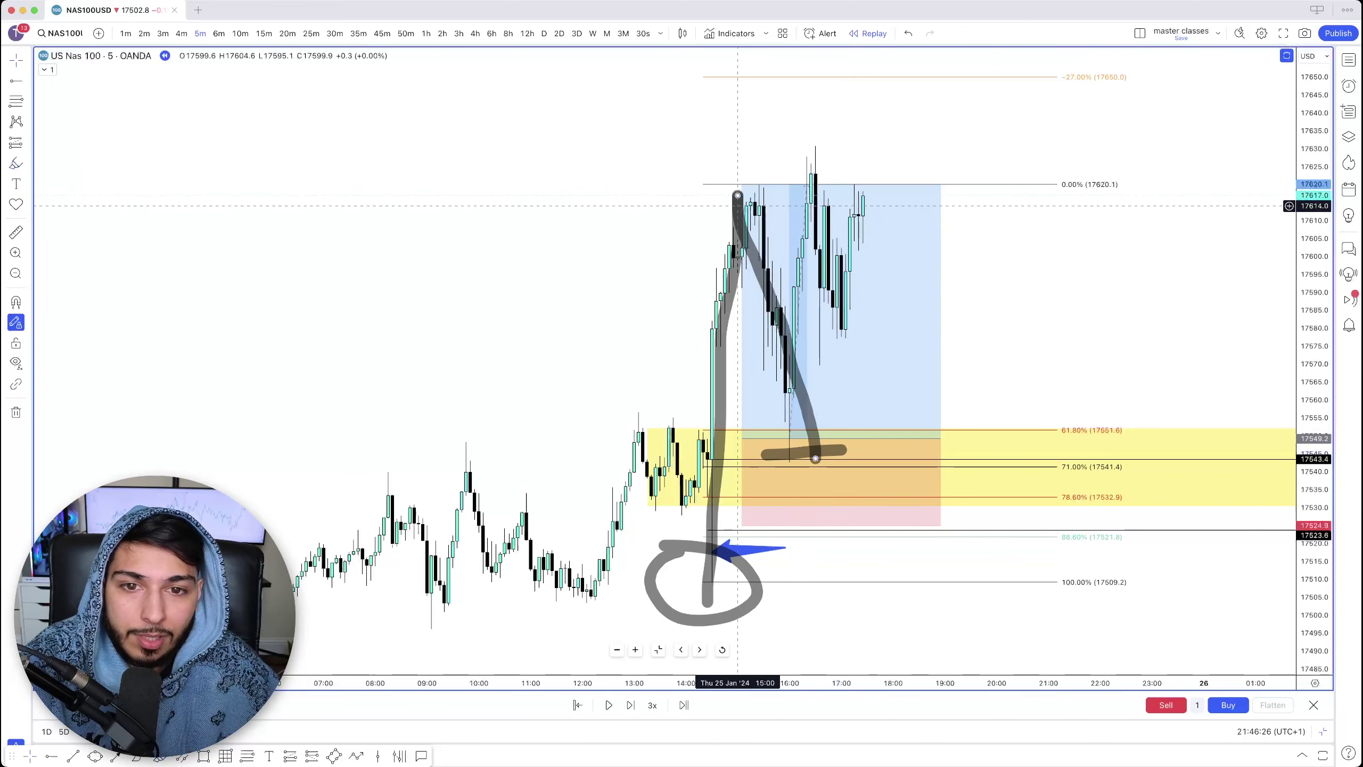
key("Delete")
left_click(734, 238)
key("Delete")
left_click(664, 560)
key("Delete")
Highlight the rally high along the 0% level at about 17620, and play the replay on to about 18:00
left_click(16, 163)
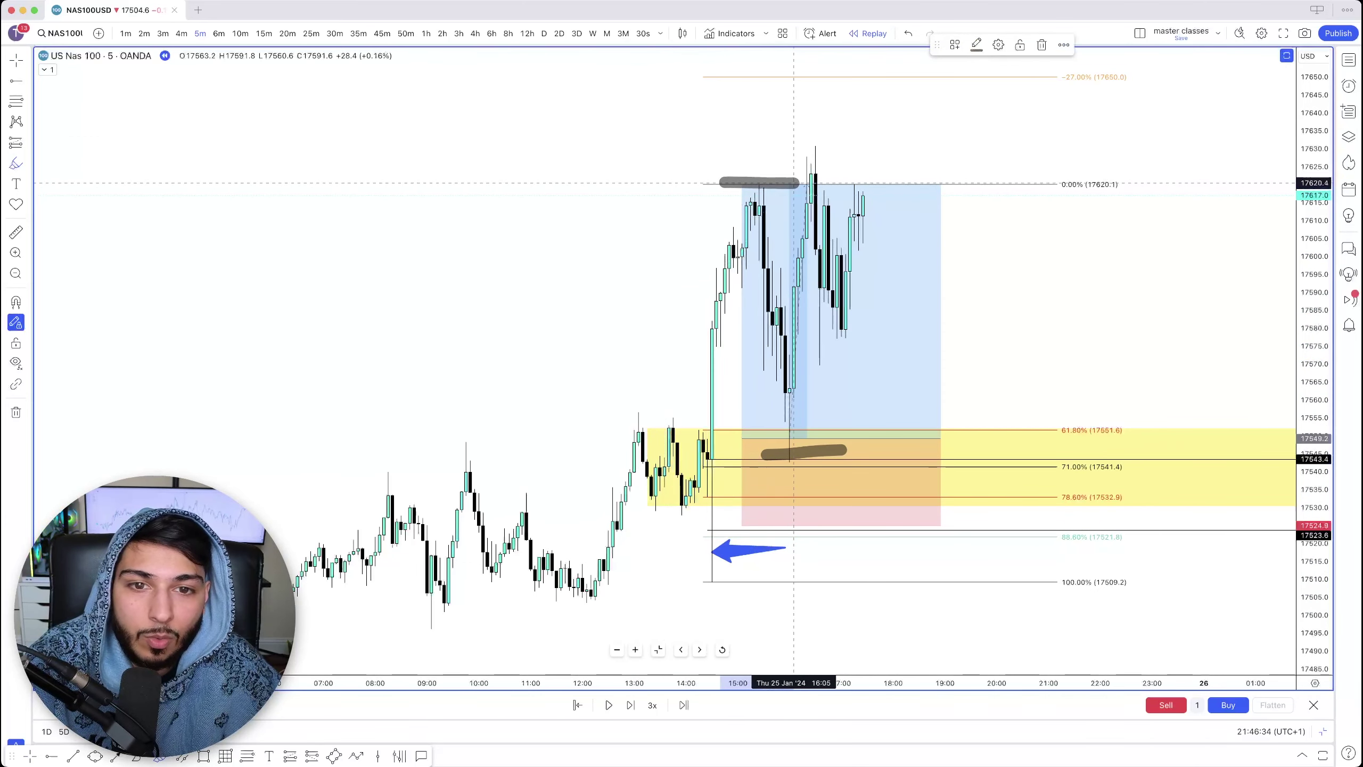
left_click_drag(880, 182, 963, 187)
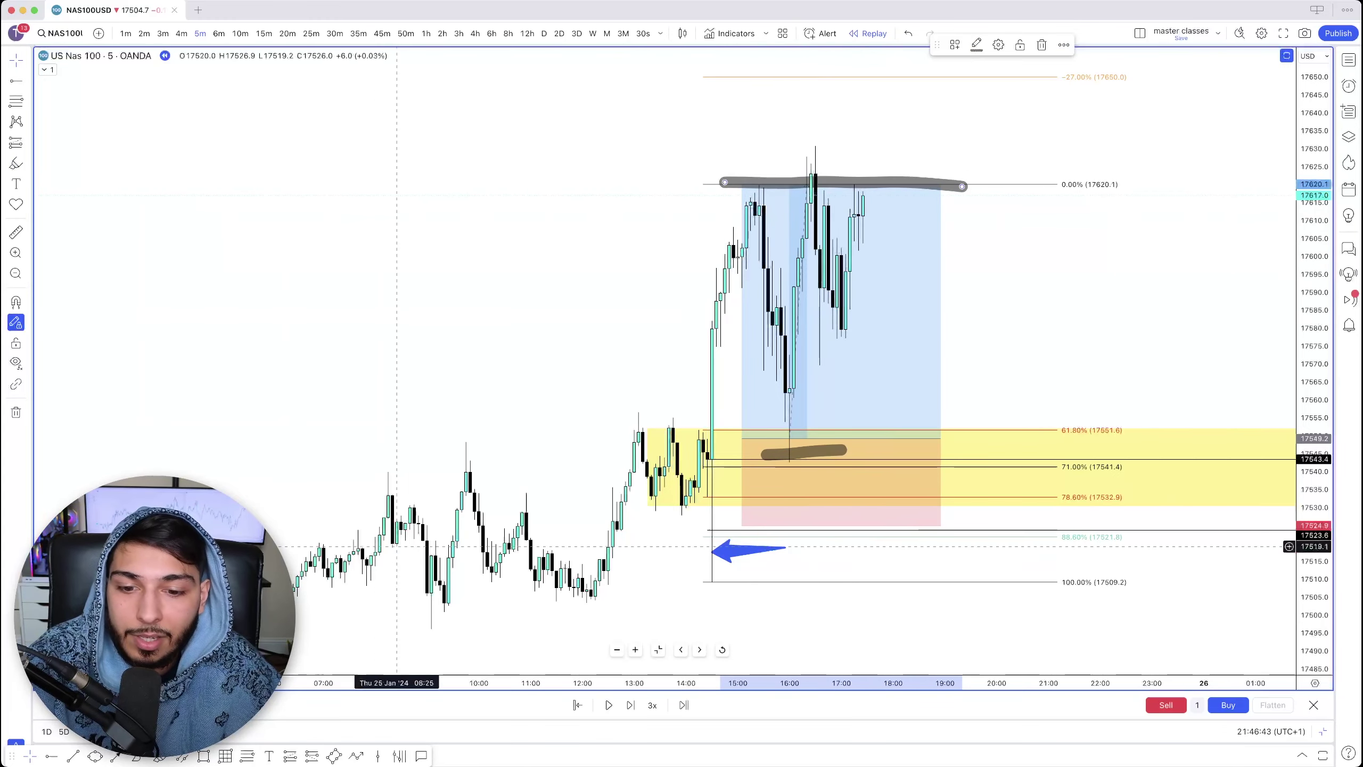
left_click(609, 705)
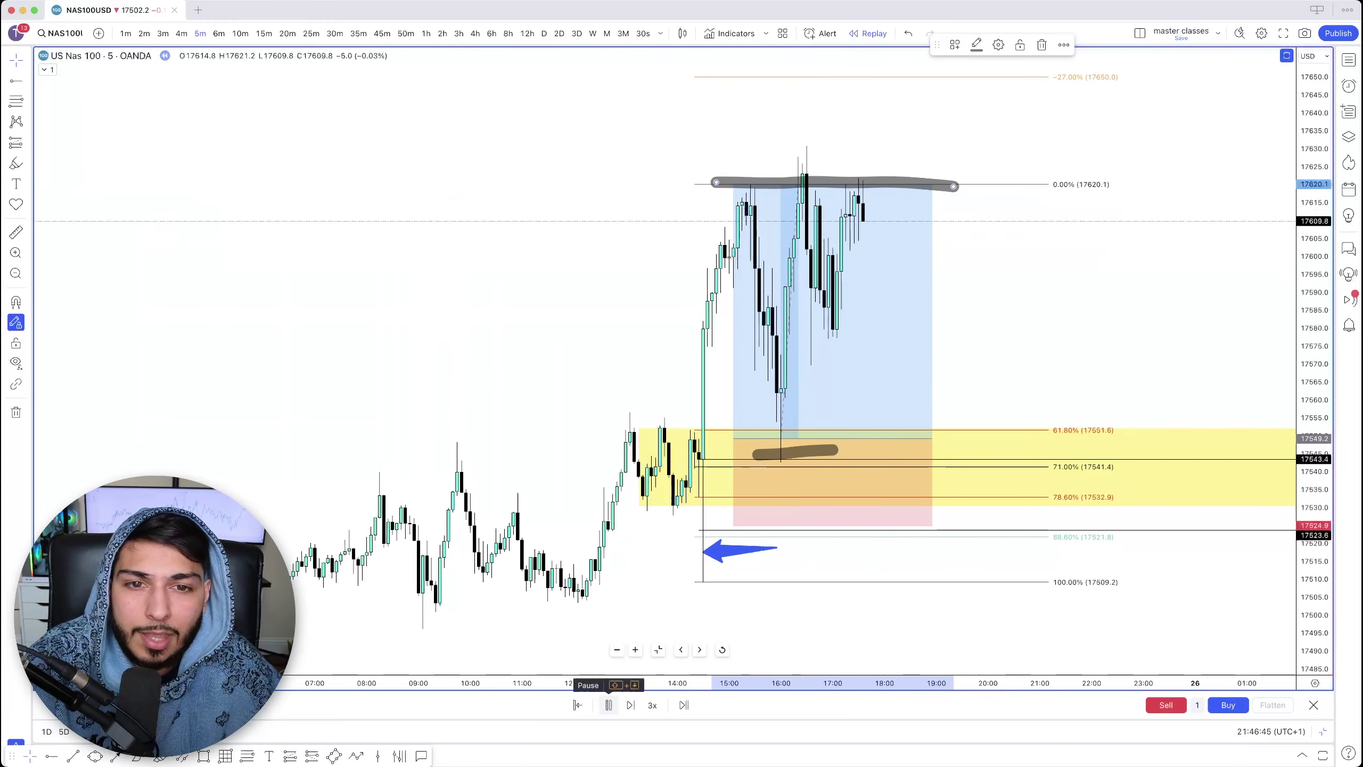
left_click(608, 705)
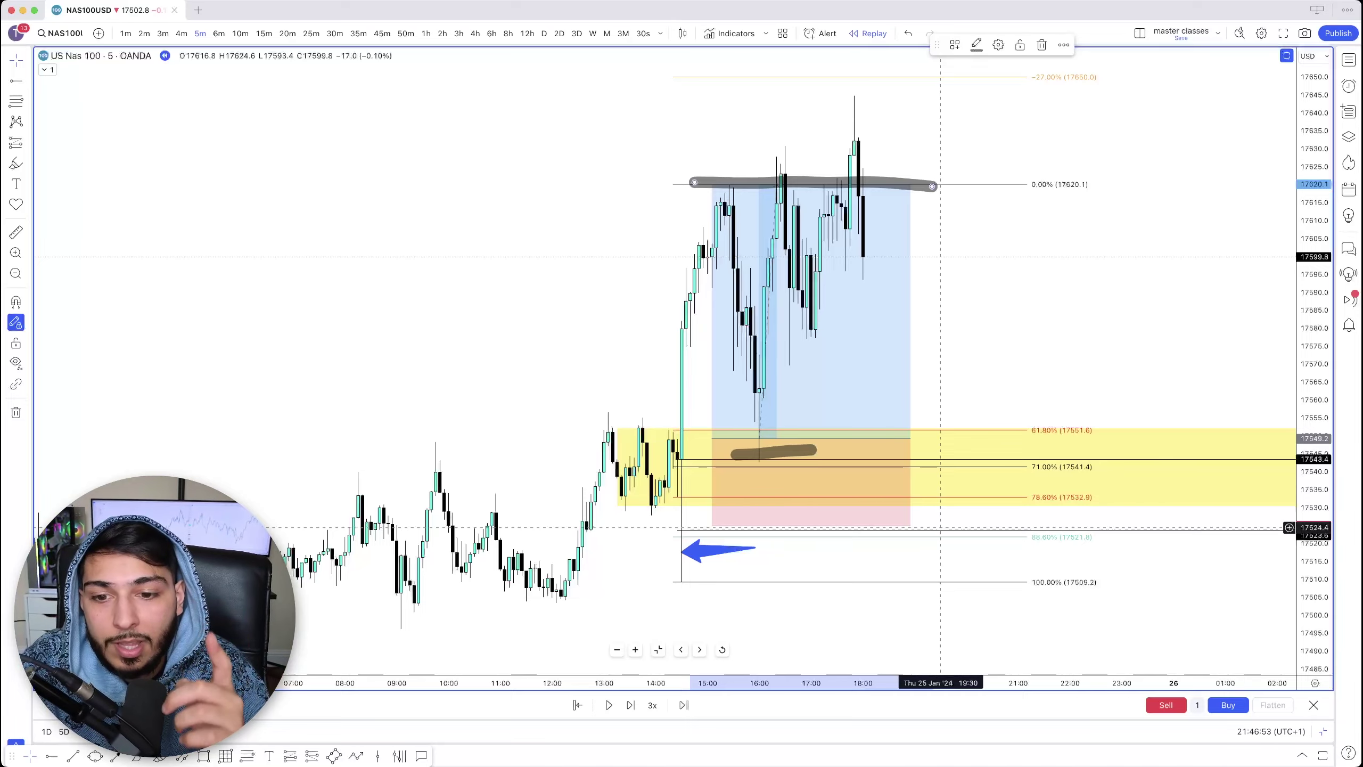
Examine the earlier price action of 23 and 24 January for another example setup
scroll(550, 507, "down", 5)
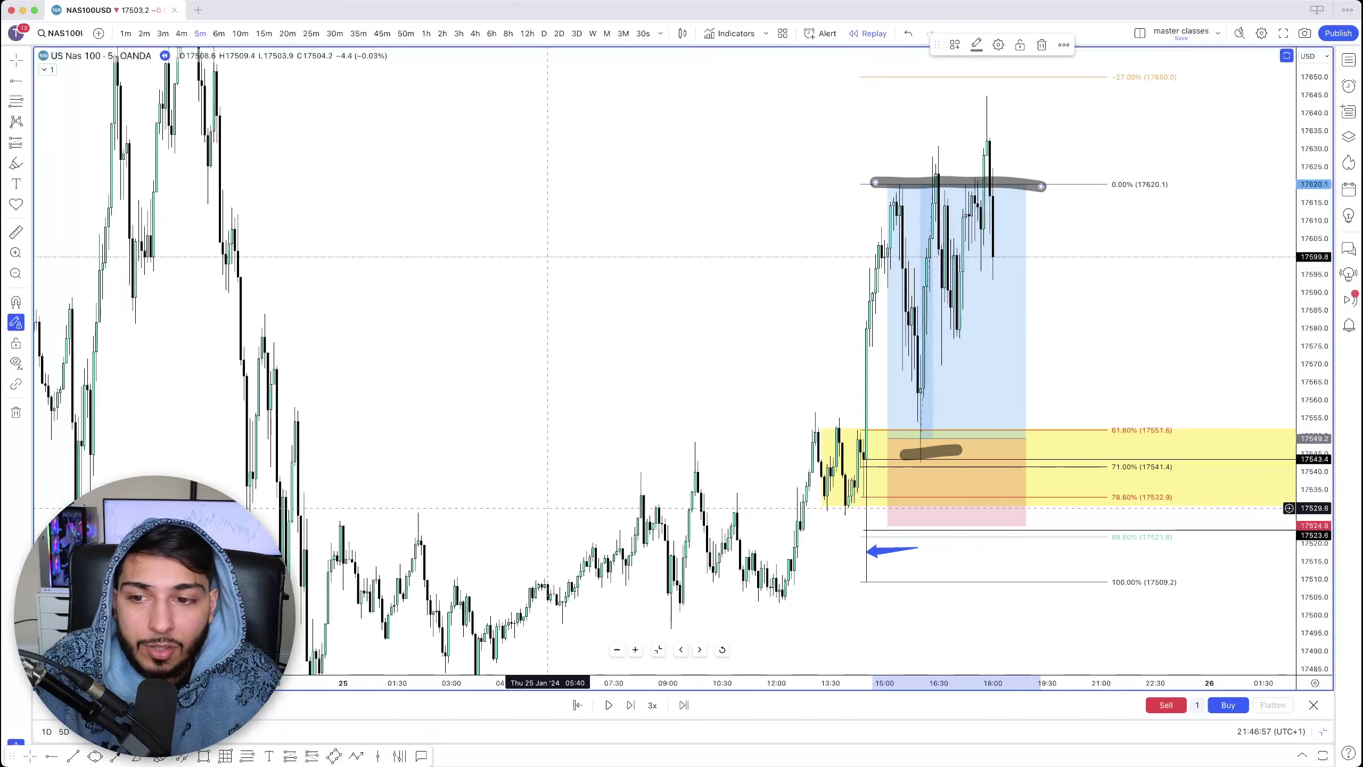
scroll(486, 457, "left", 5)
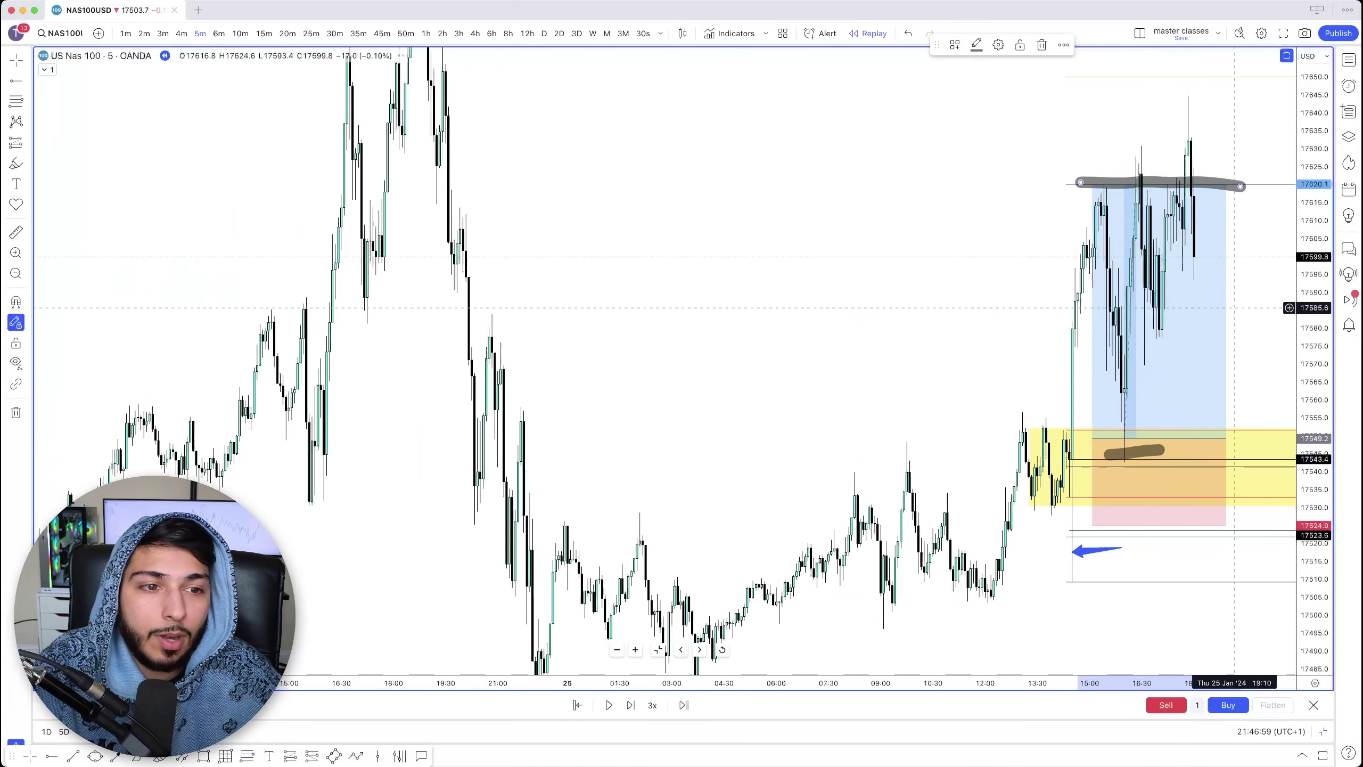
double_click(1315, 365)
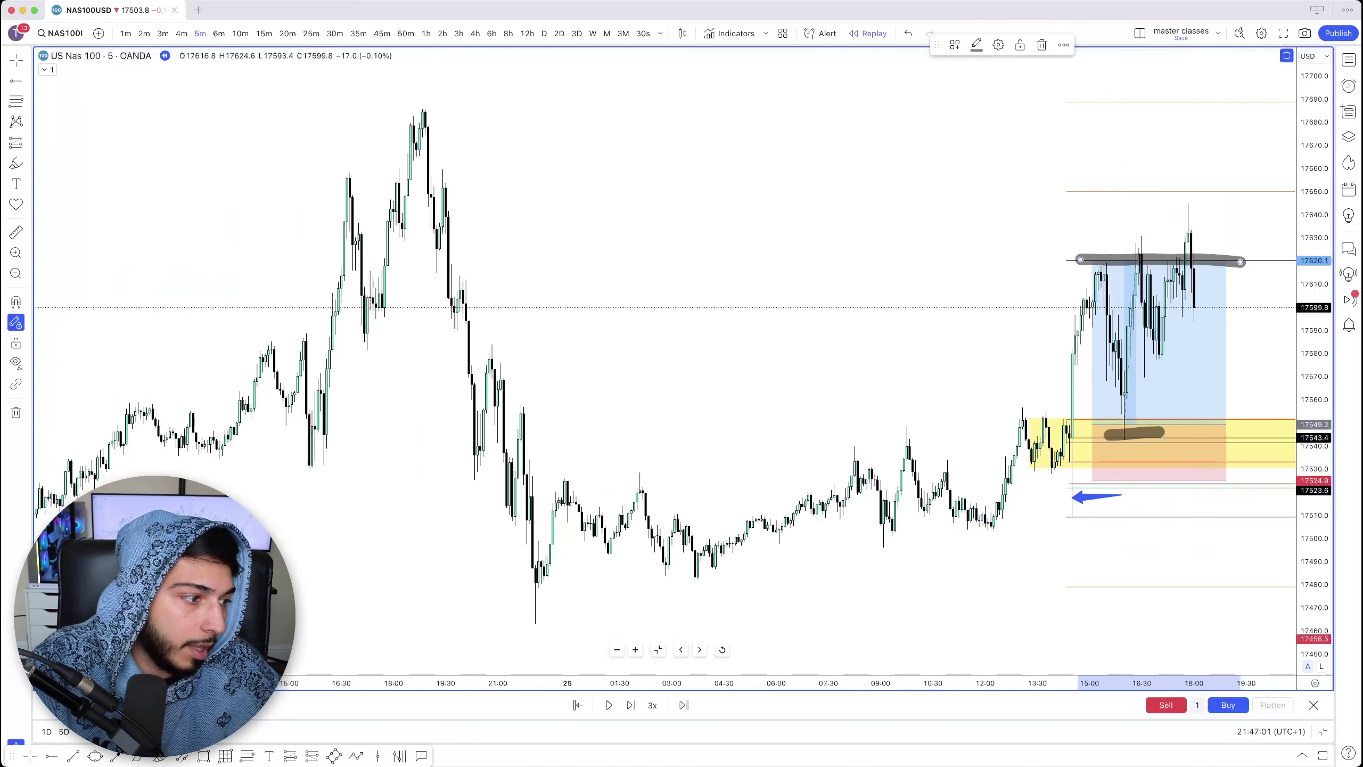
scroll(796, 493, "left", 5)
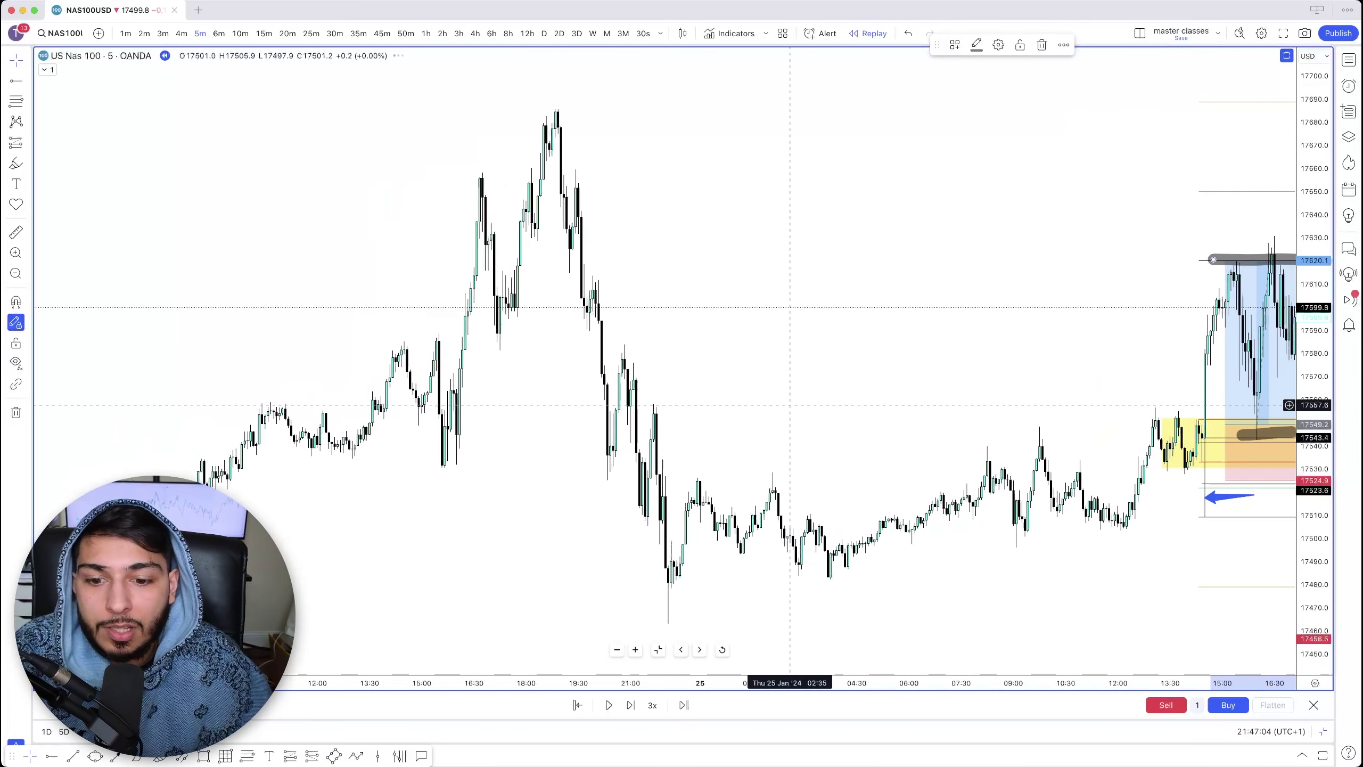
scroll(796, 492, "left", 10)
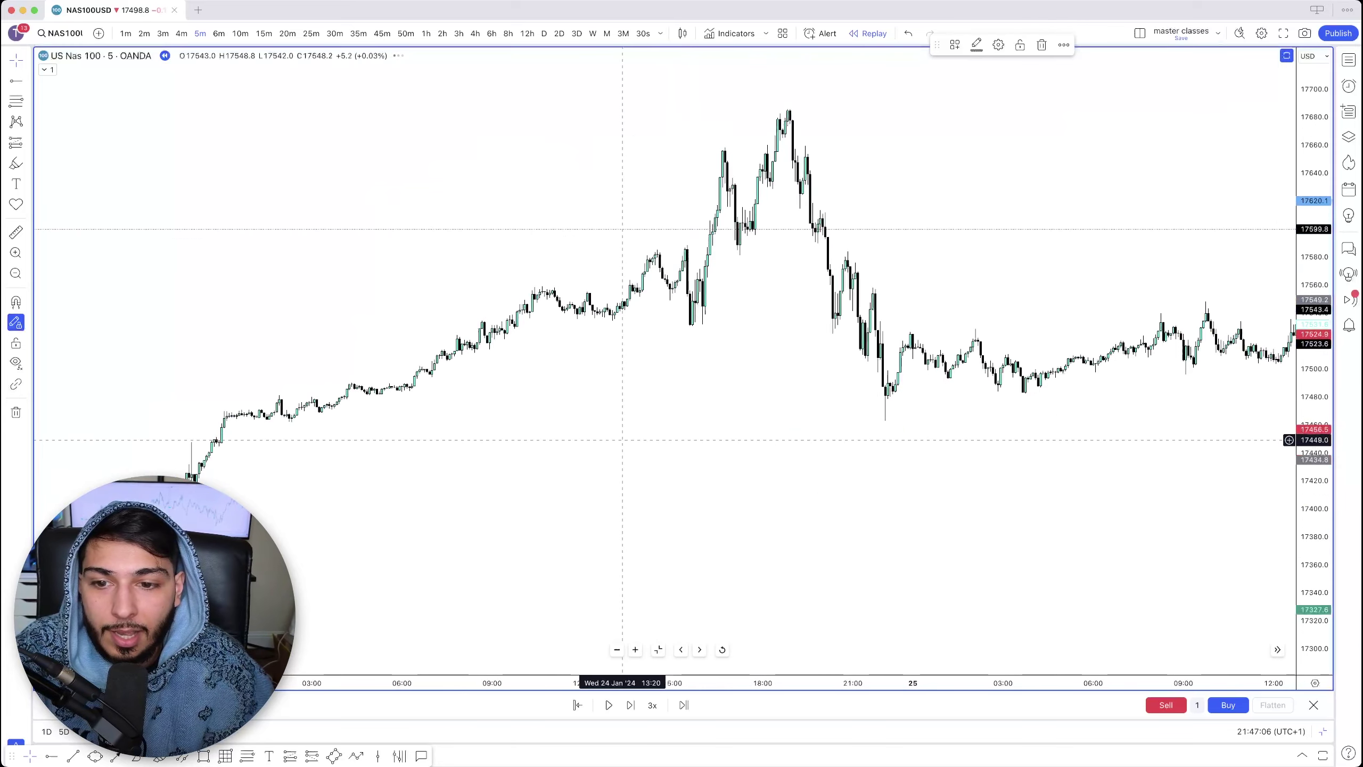
scroll(622, 439, "left", 2)
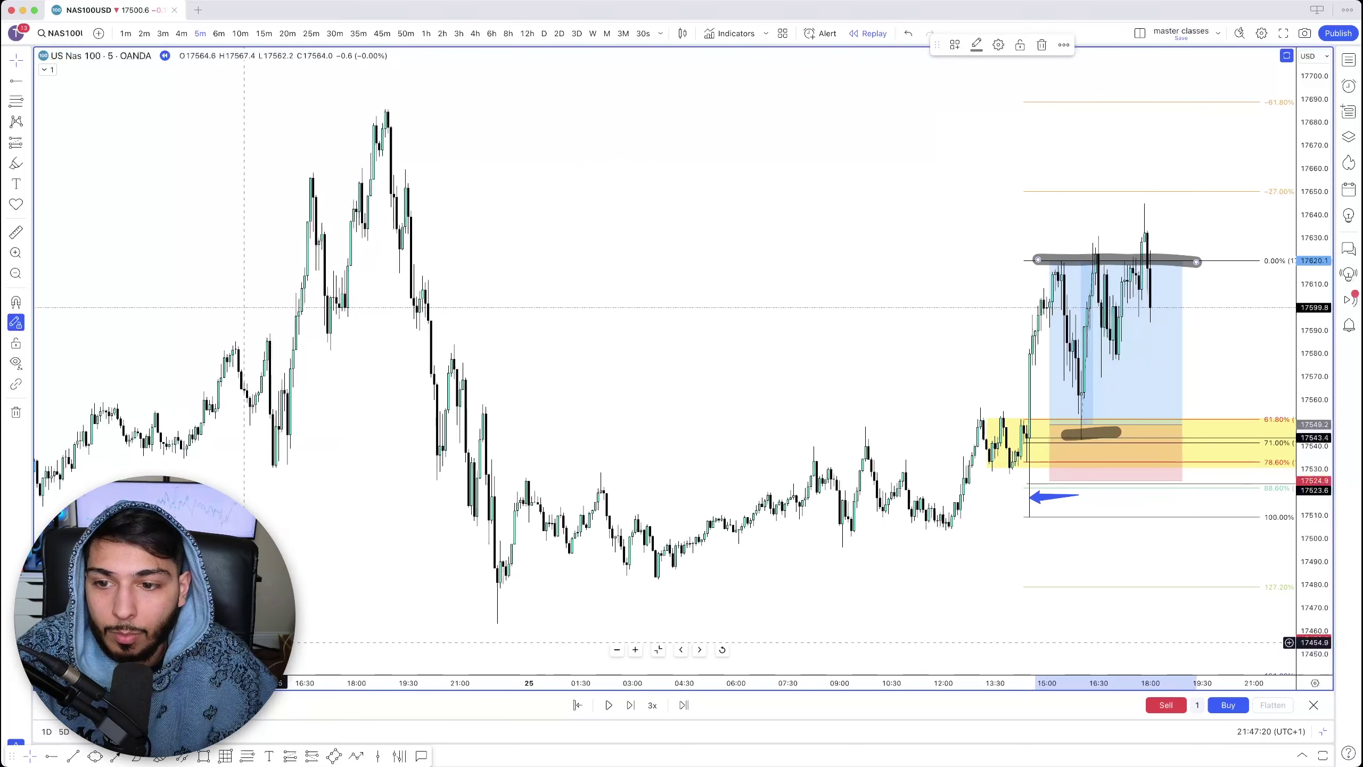
right_click(255, 466)
key("Escape")
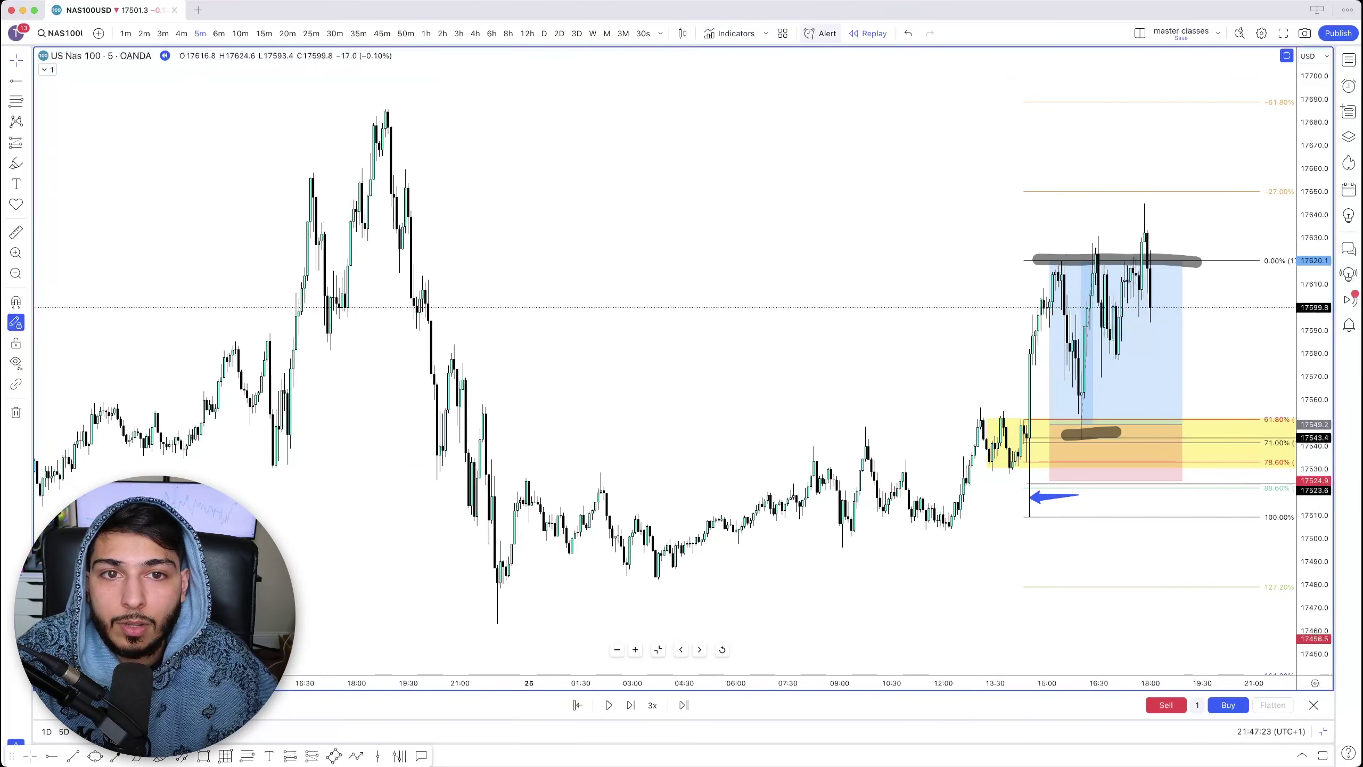
key("Escape")
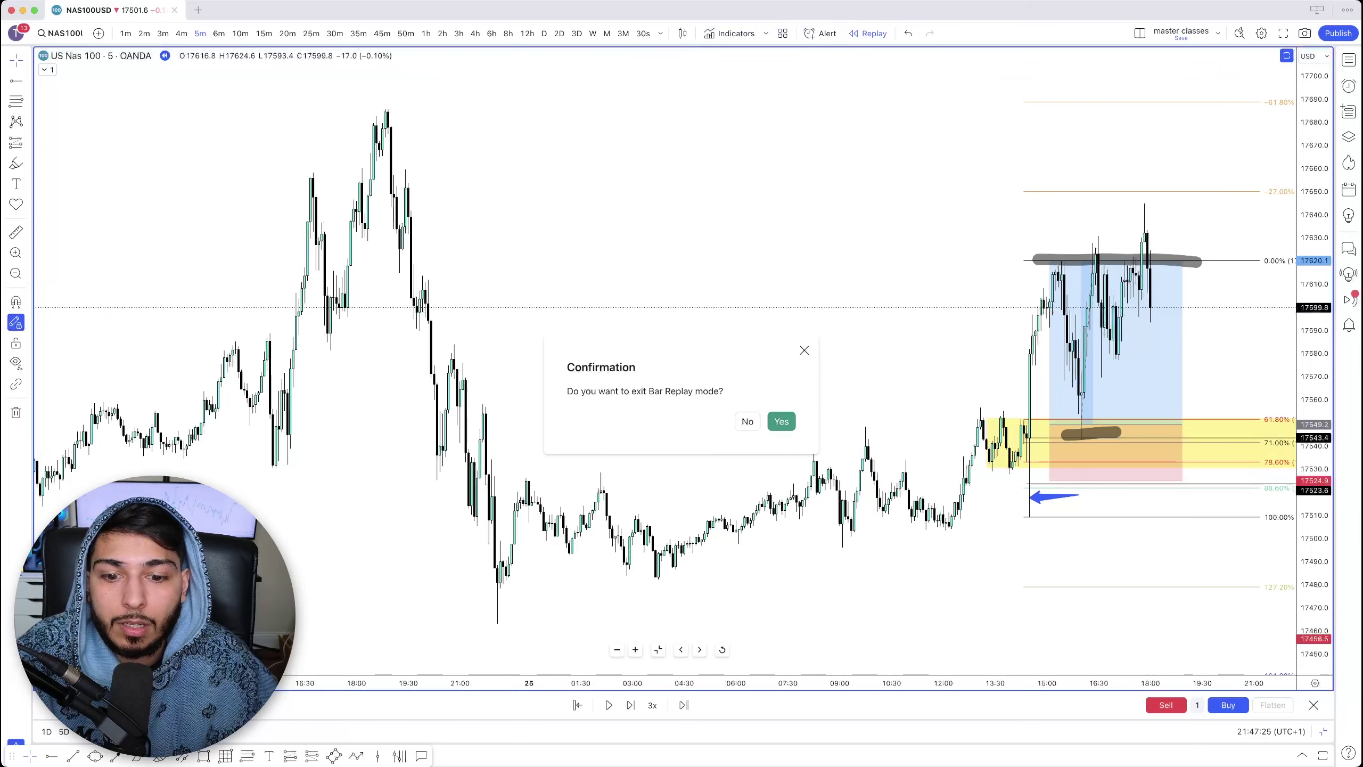
Restart the replay from Wednesday 24 January at about 15:40, just after the sharp drop
left_click(577, 705)
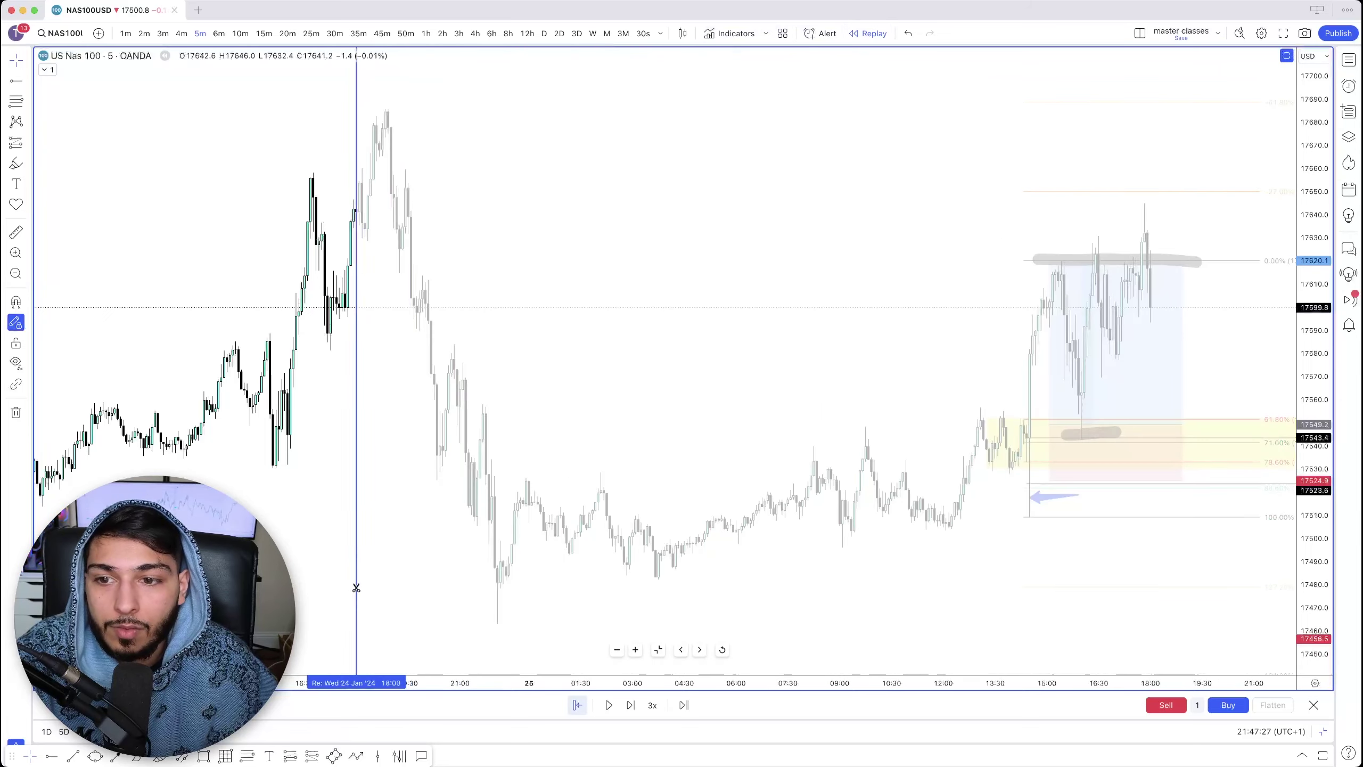
left_click(305, 565)
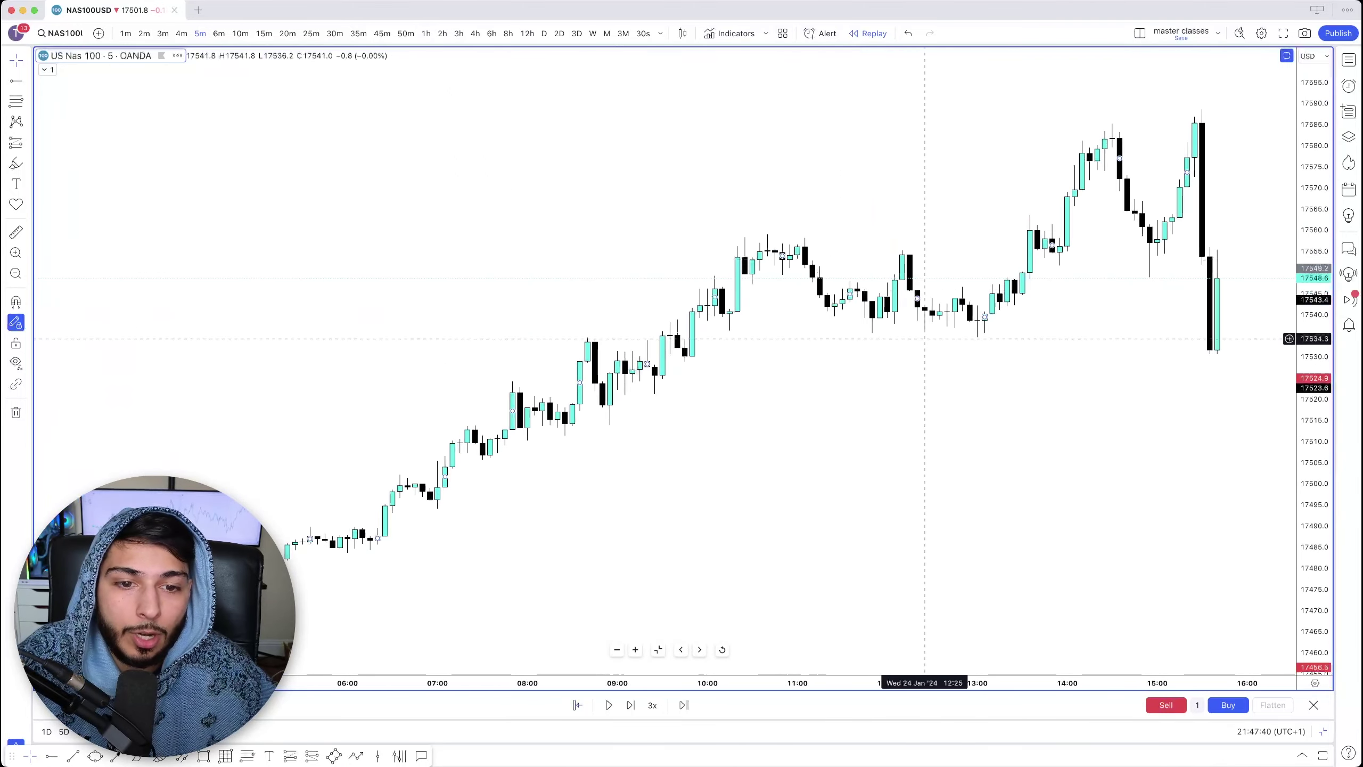
right_click(989, 401)
left_click_drag(948, 387, 481, 318)
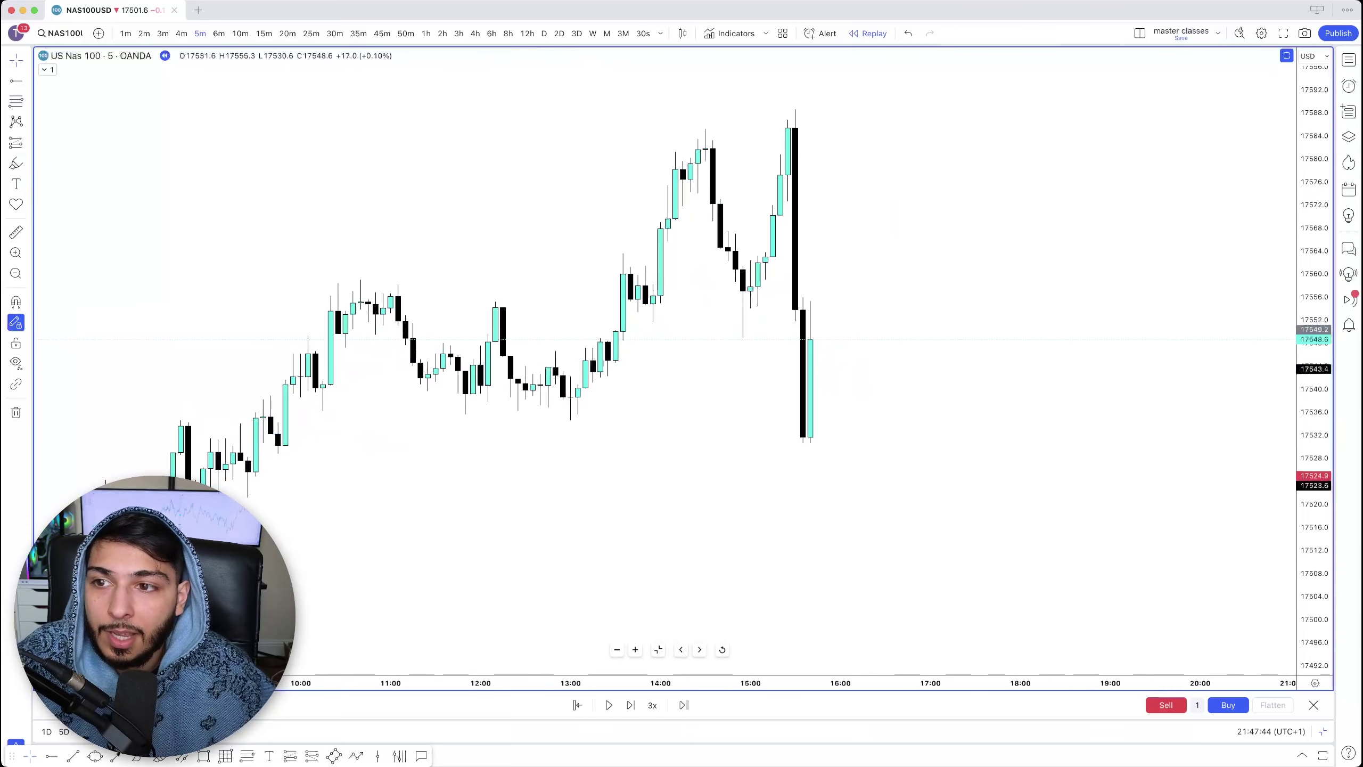
With the Brush, draw a line from the 14:30 swing high at about 17585 to 15:30 and circle the high above it
left_click(28, 164)
left_click(69, 178)
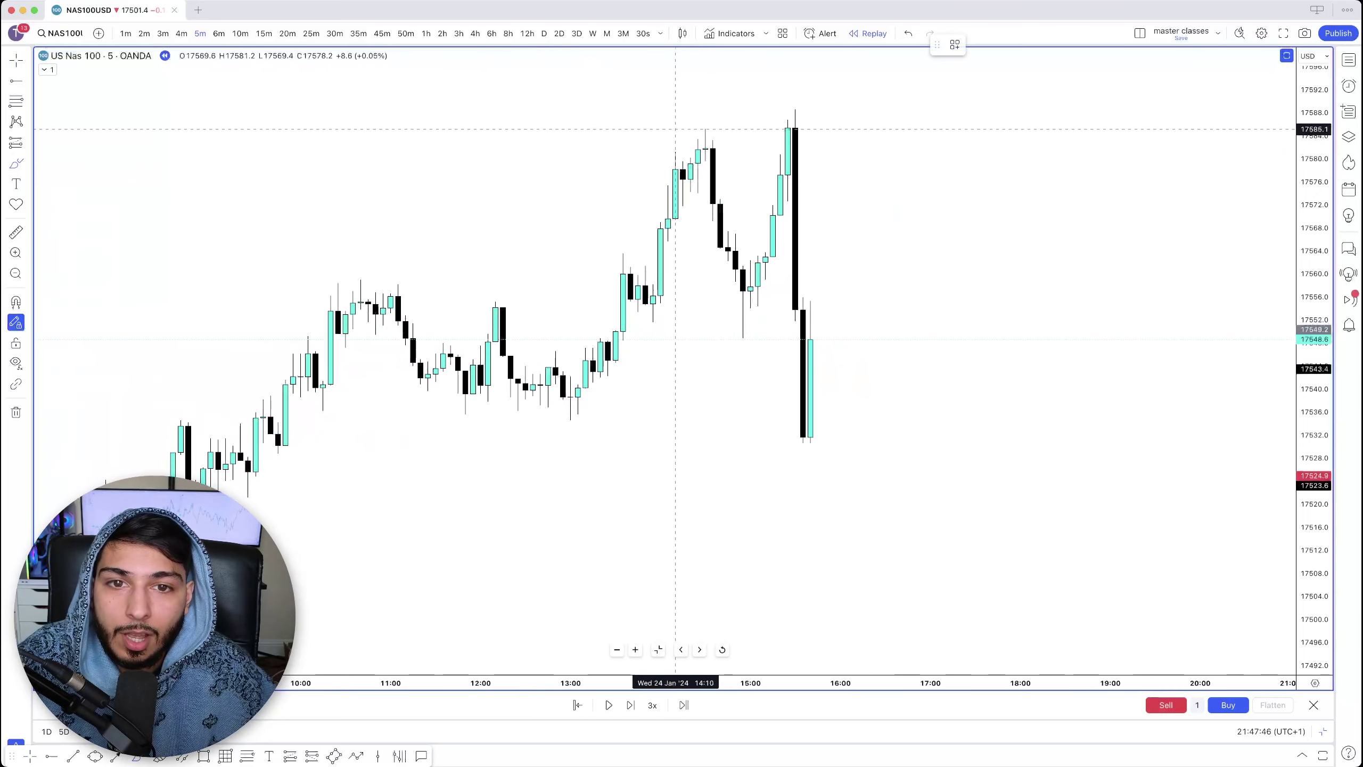
mouse_move(788, 129)
left_mouse_down()
mouse_move(800, 91)
mouse_move(817, 127)
mouse_move(751, 105)
left_mouse_up()
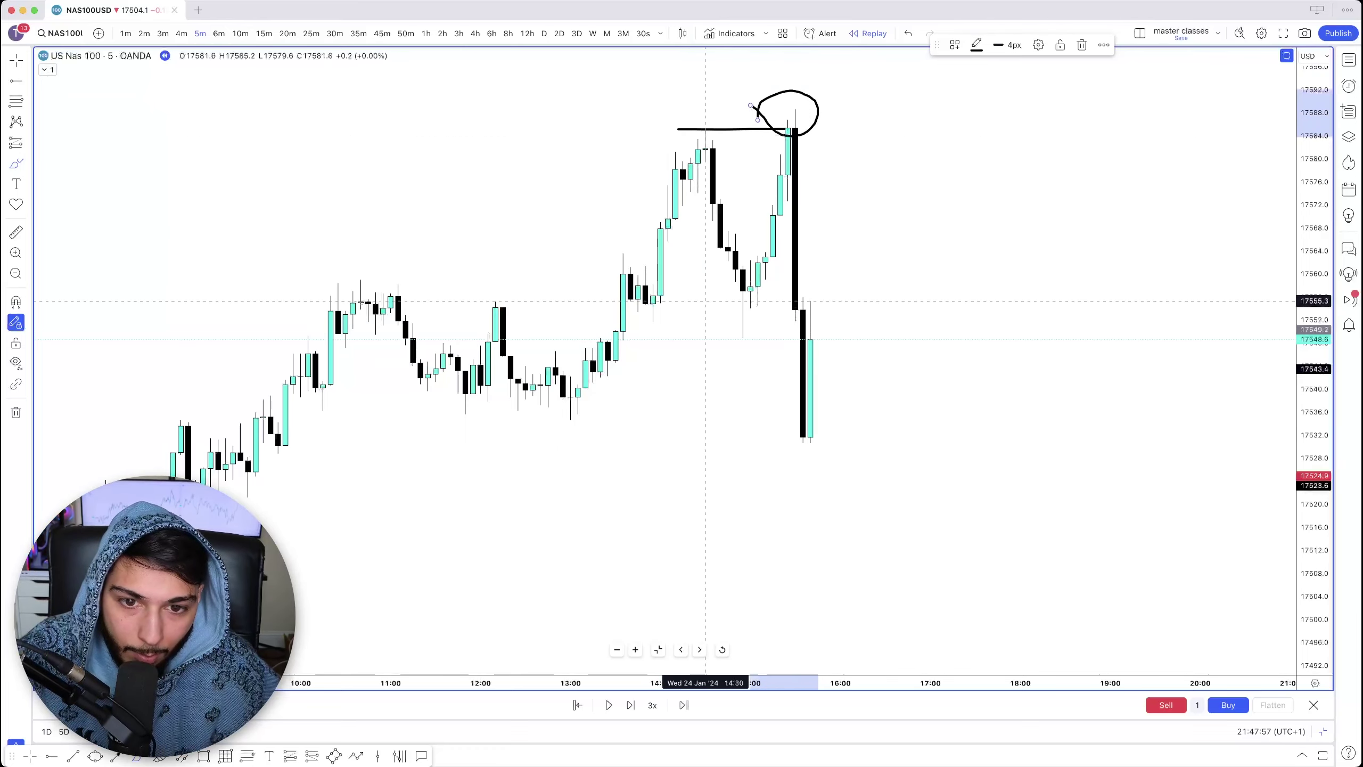
Brush a line at the 15:00 swing low and a projected rise and fall, and undo both along with the circle
left_click_drag(730, 337, 863, 336)
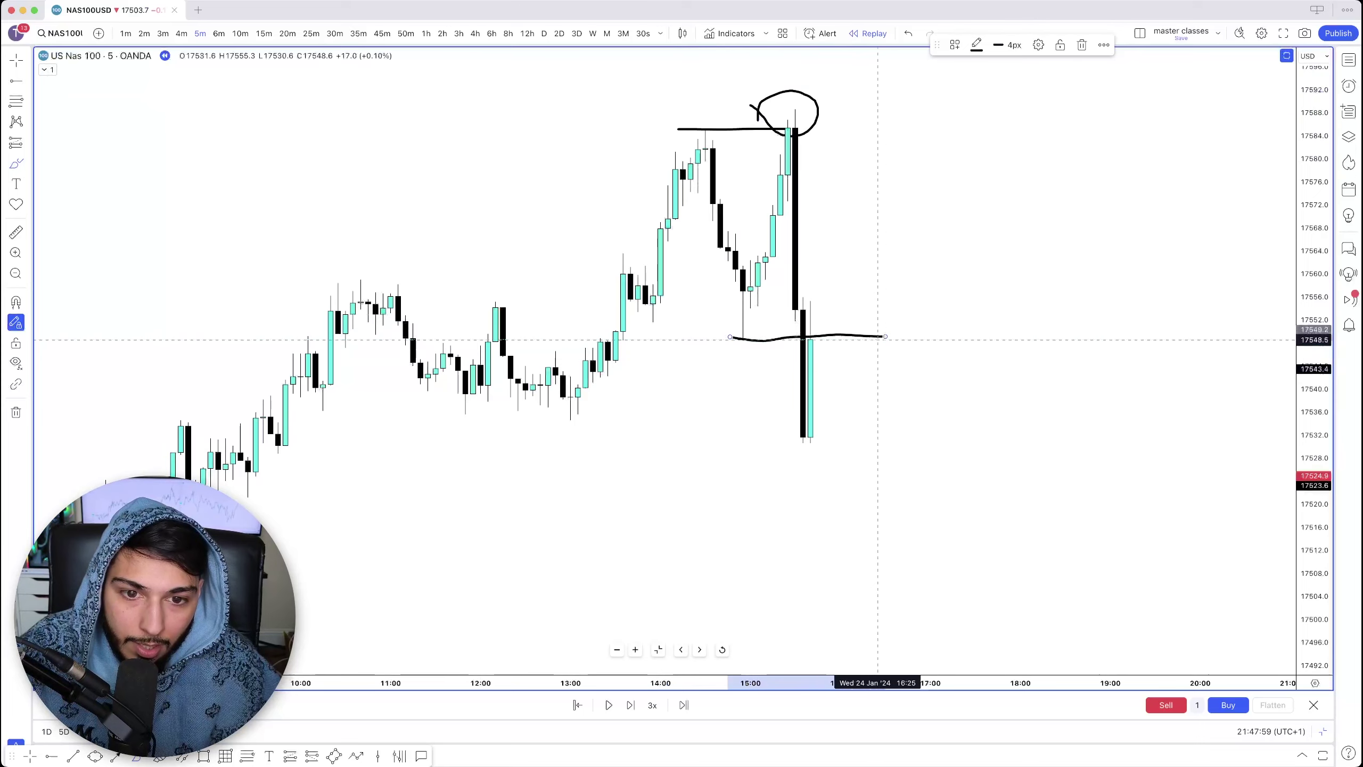
mouse_move(811, 425)
left_mouse_down()
mouse_move(819, 387)
mouse_move(887, 338)
mouse_move(924, 285)
mouse_move(959, 191)
mouse_move(1066, 435)
left_mouse_up()
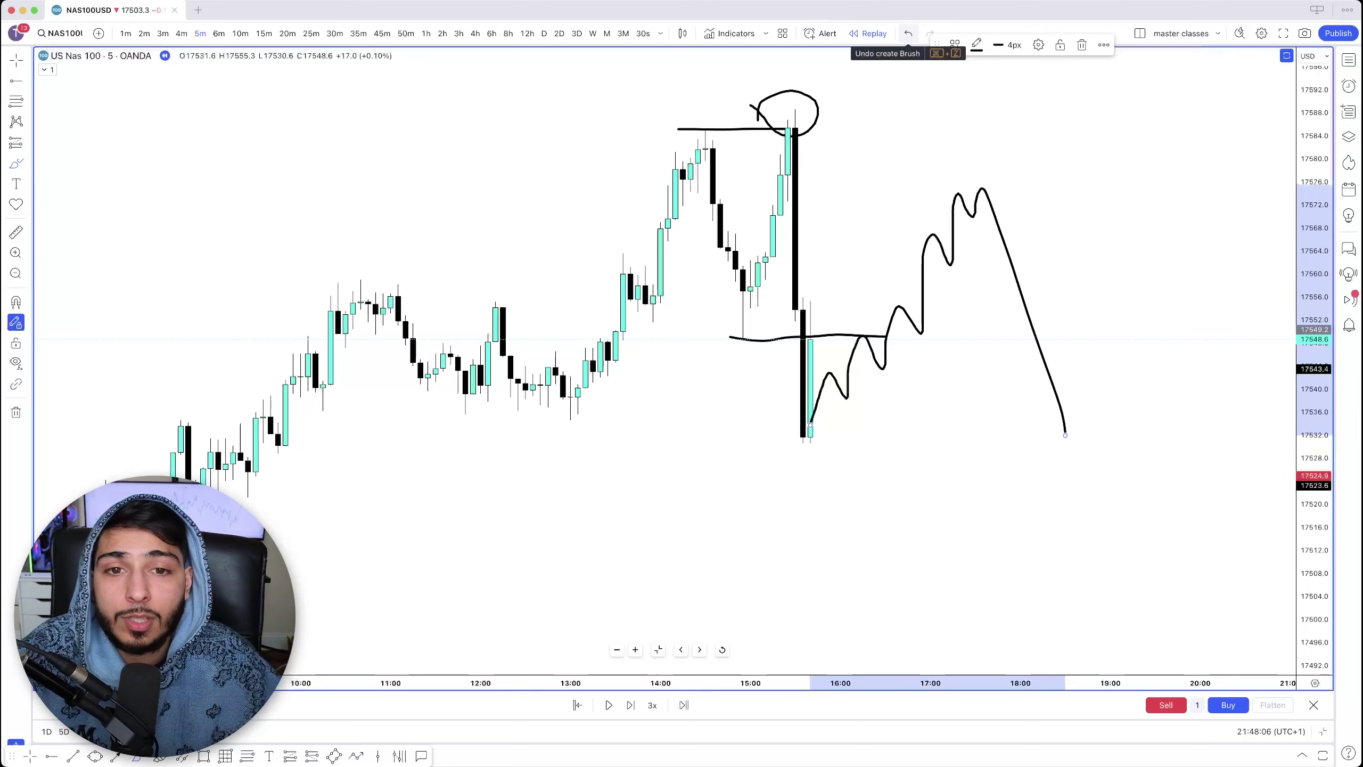
left_click(908, 34)
left_click(908, 34)
left_click(908, 33)
Switch the chart to the 1-minute timeframe
left_click(125, 33)
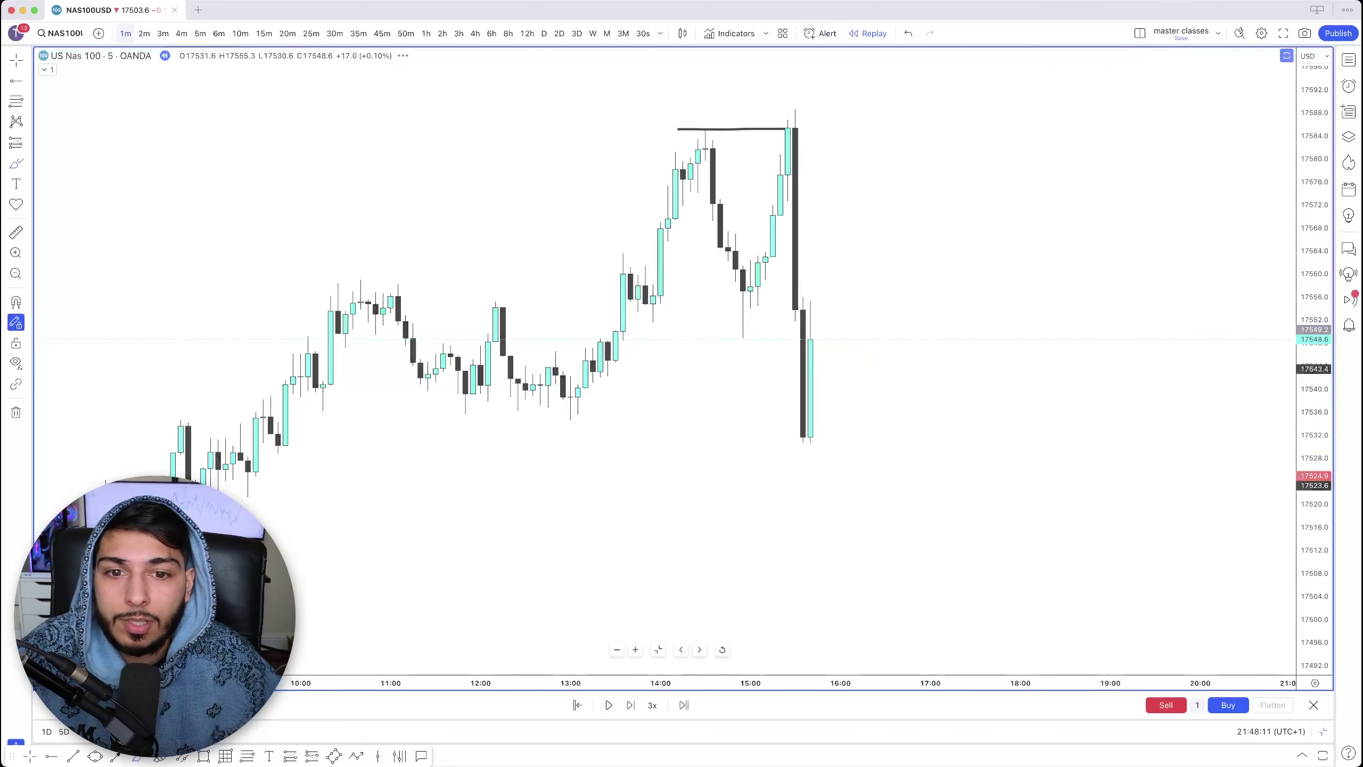
Brush short horizontal lines at about 17576 and 17580 across the 15:30 candles, and delete the vertical stroke drawn beside them
scroll(429, 365, "down", 1)
scroll(505, 279, "up", 1)
key("Escape")
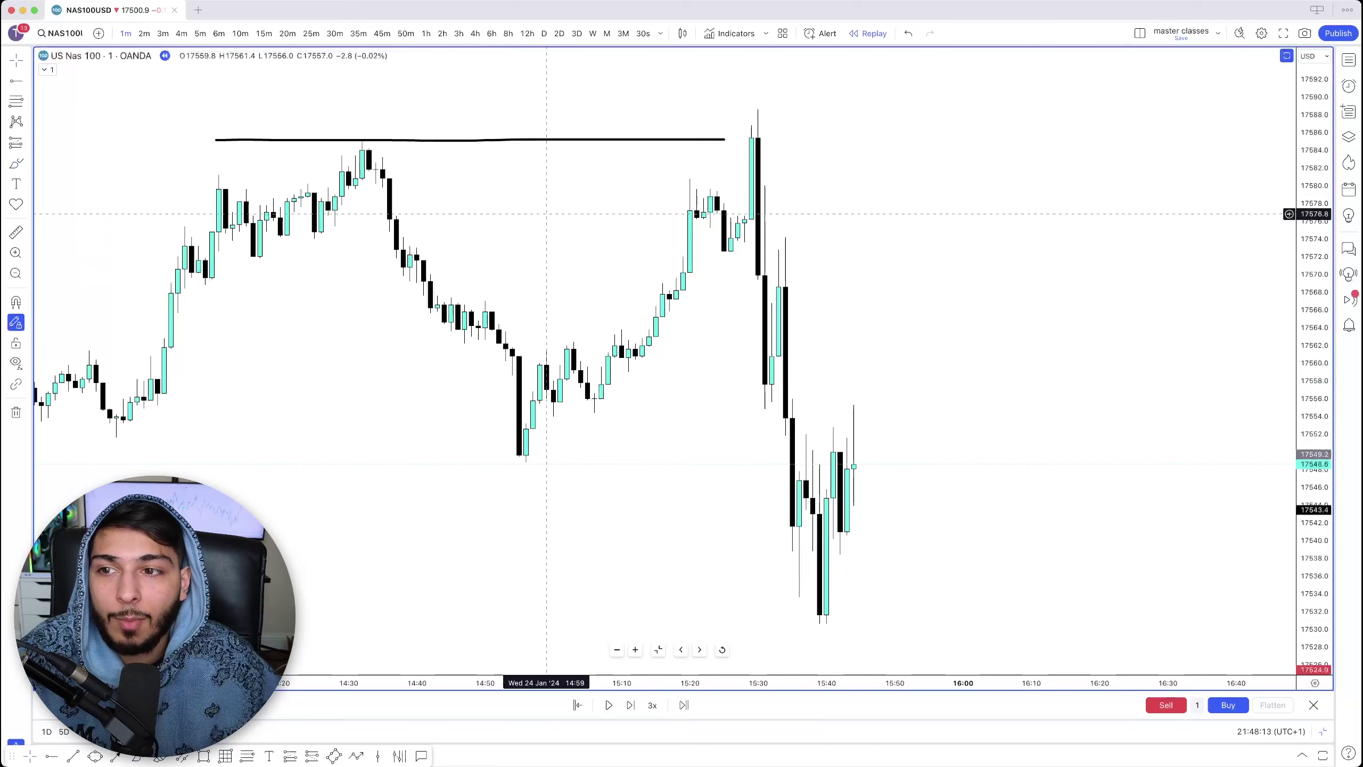
left_click_drag(536, 212, 331, 204)
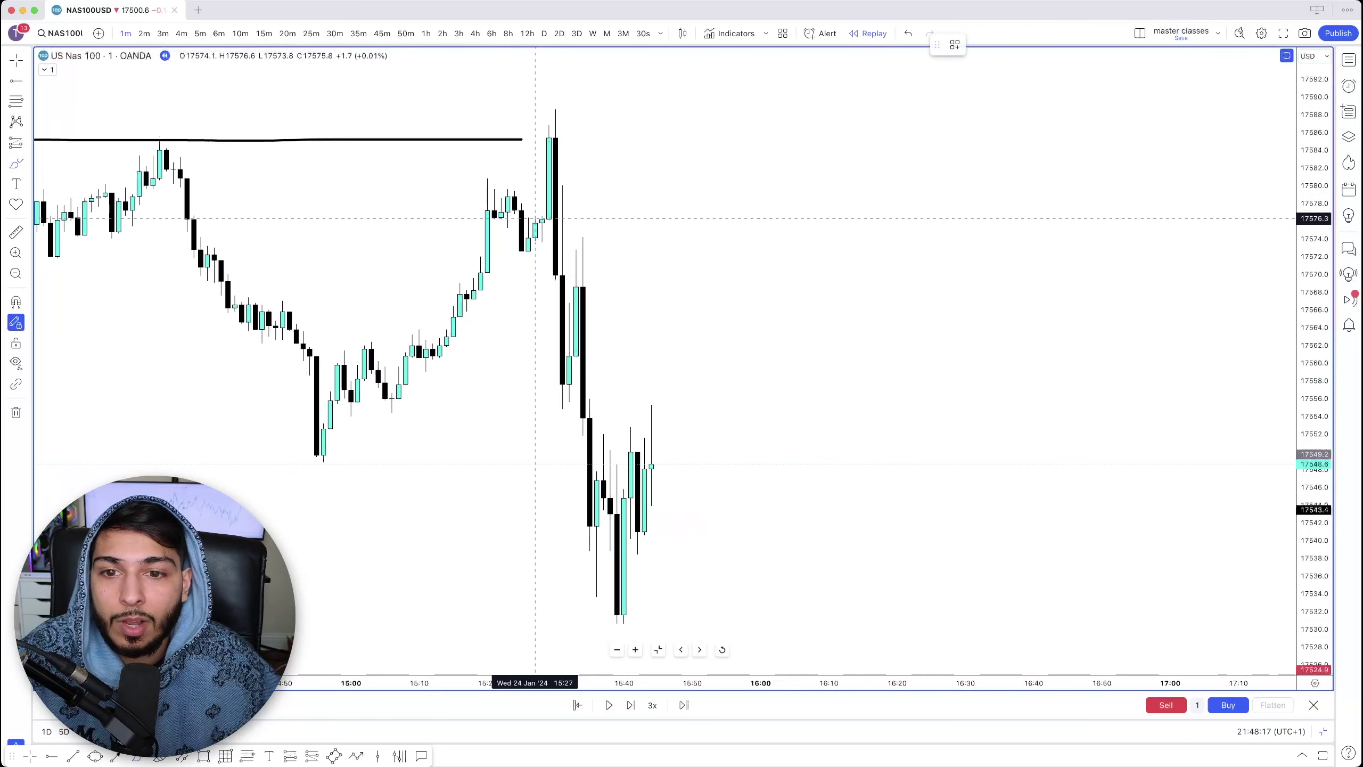
left_click_drag(538, 219, 611, 219)
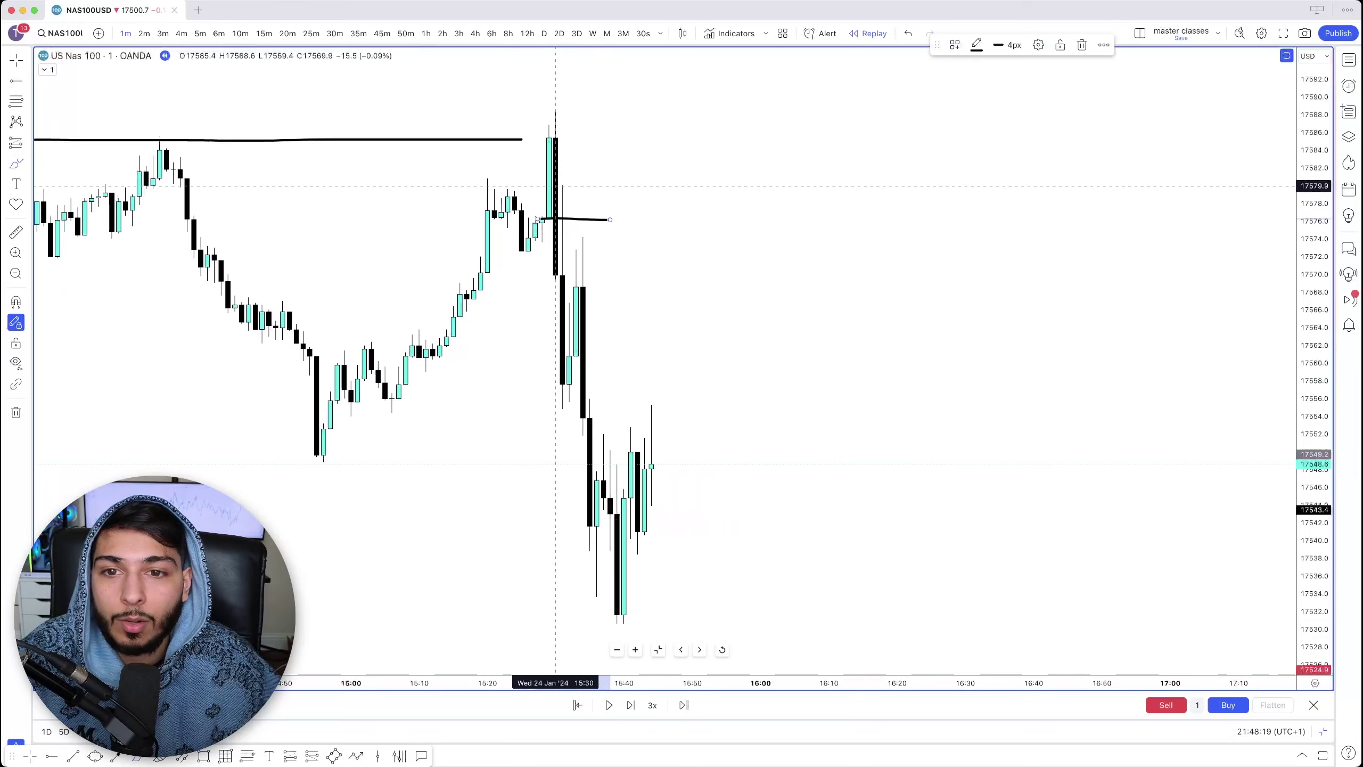
left_click_drag(545, 188, 590, 187)
left_click_drag(542, 105, 549, 235)
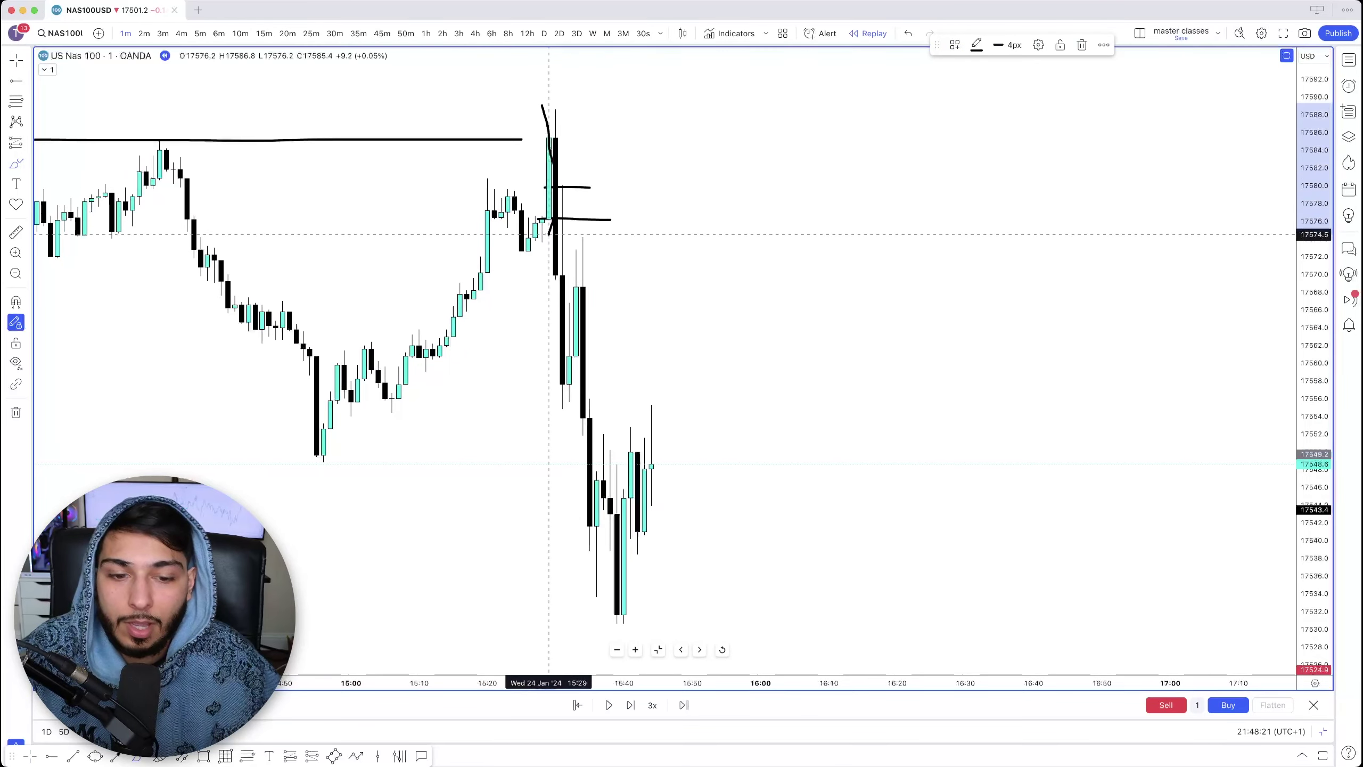
key("Delete")
Brush a cup under the low at about 15:31 and horizontal lines at about 17572.5 and from the 14:55 low to the drop
scroll(542, 268, "right", 1)
scroll(542, 268, "left", 6)
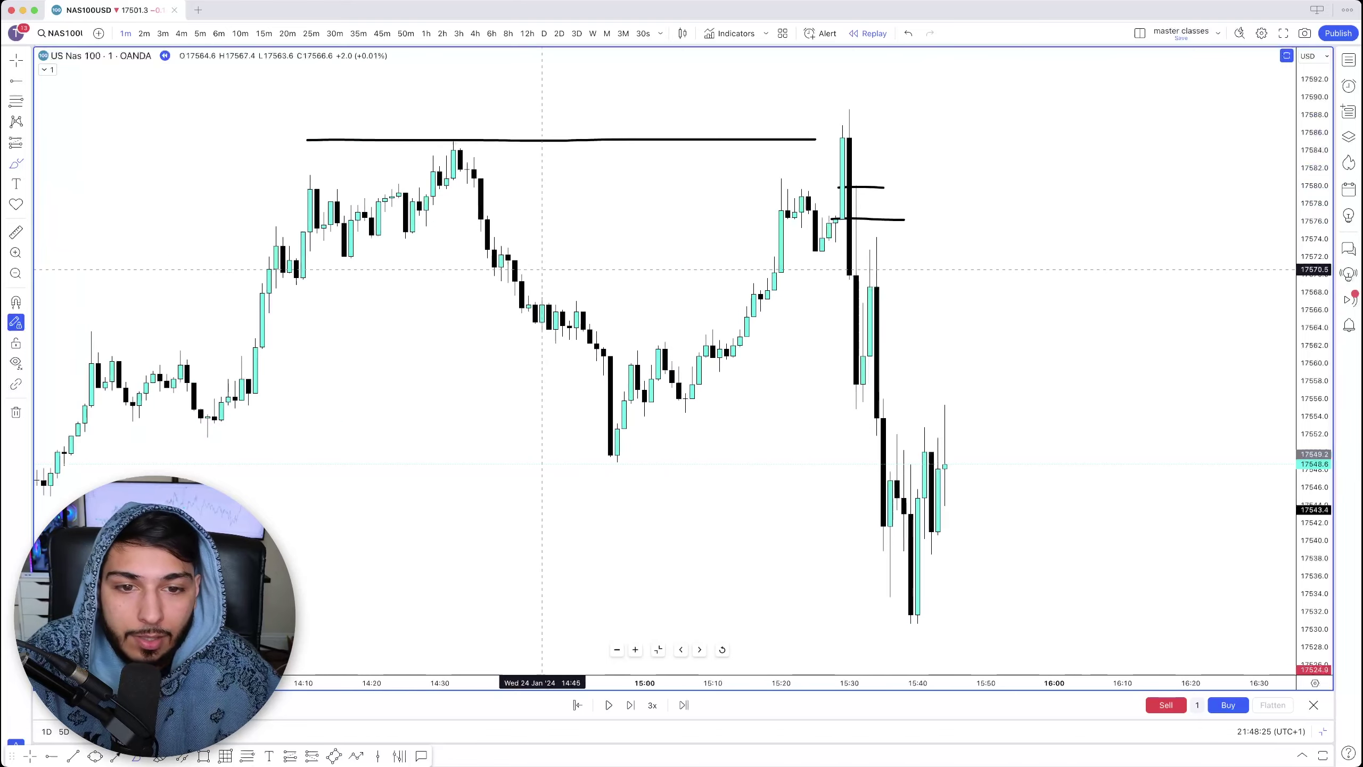
scroll(841, 338, "up", 1)
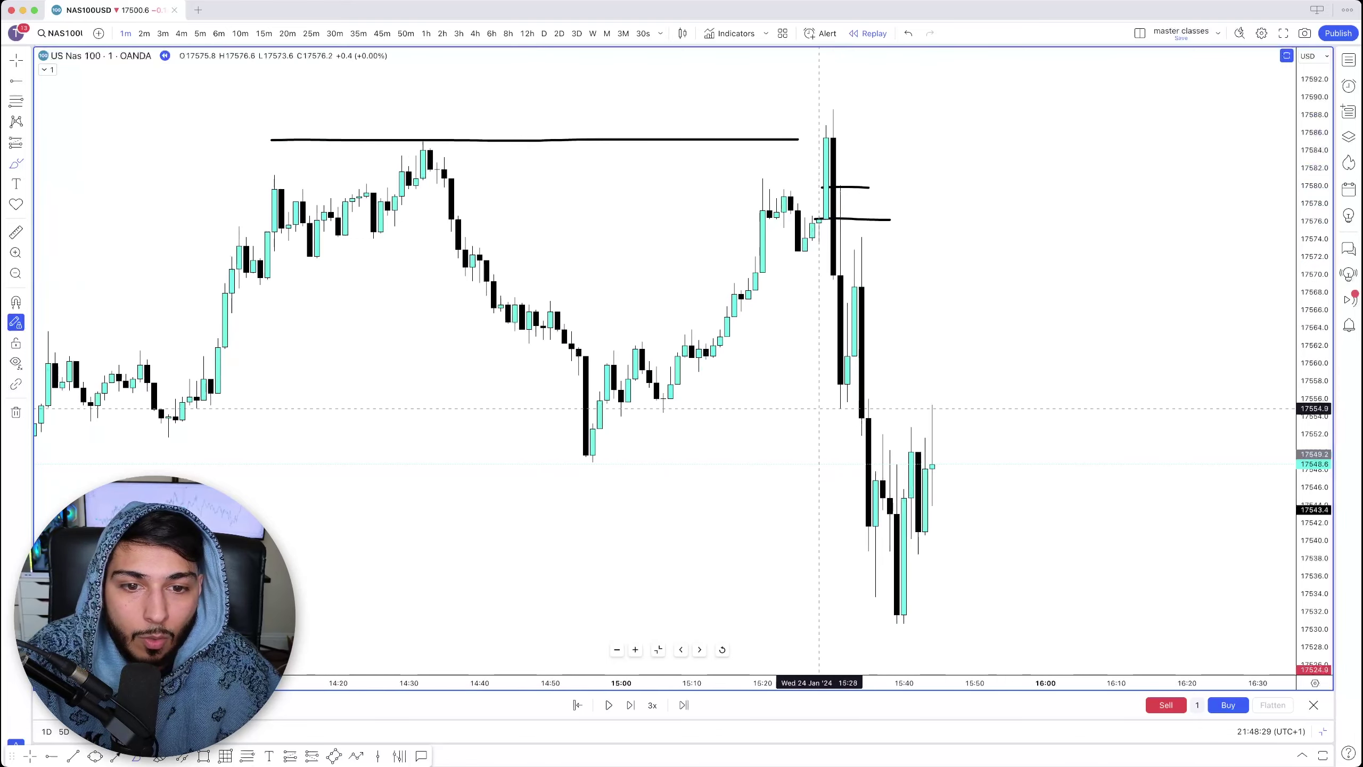
left_click_drag(833, 397, 855, 402)
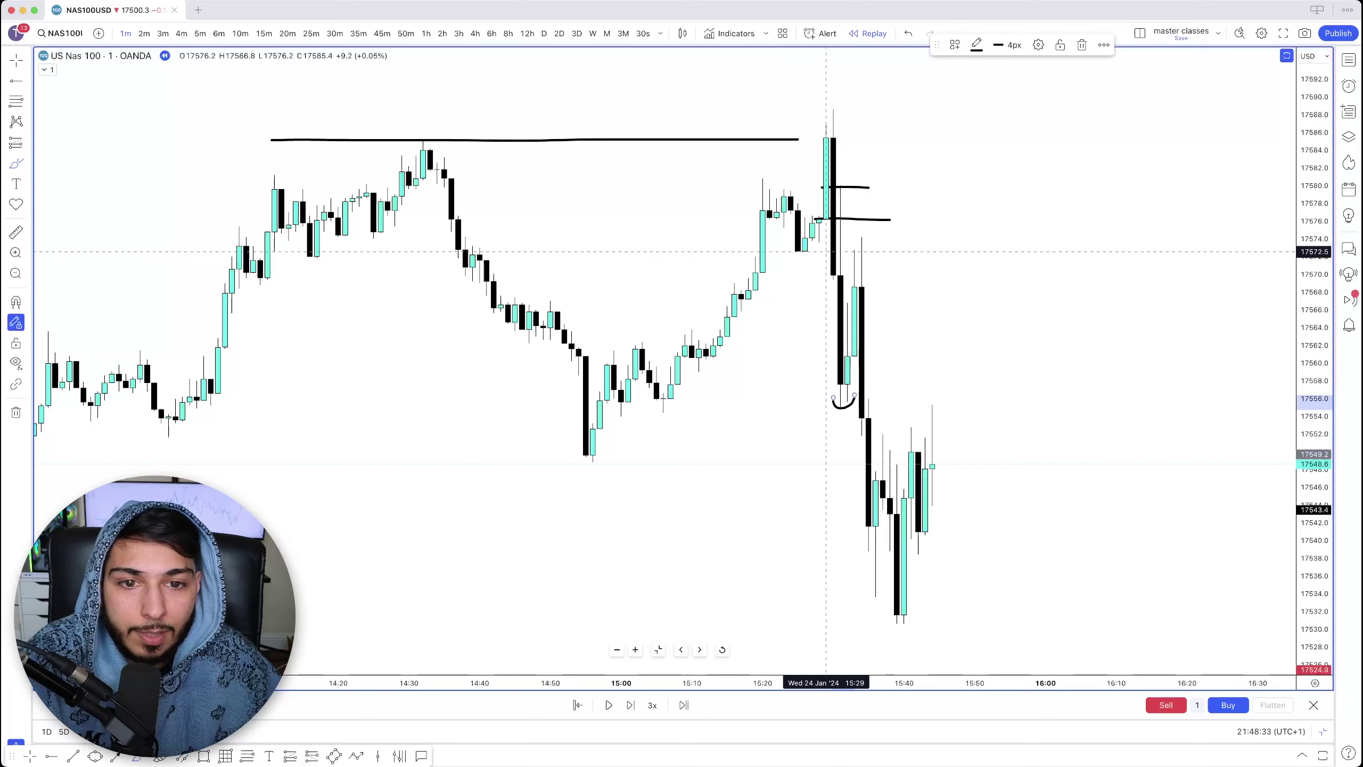
left_click_drag(828, 251, 911, 251)
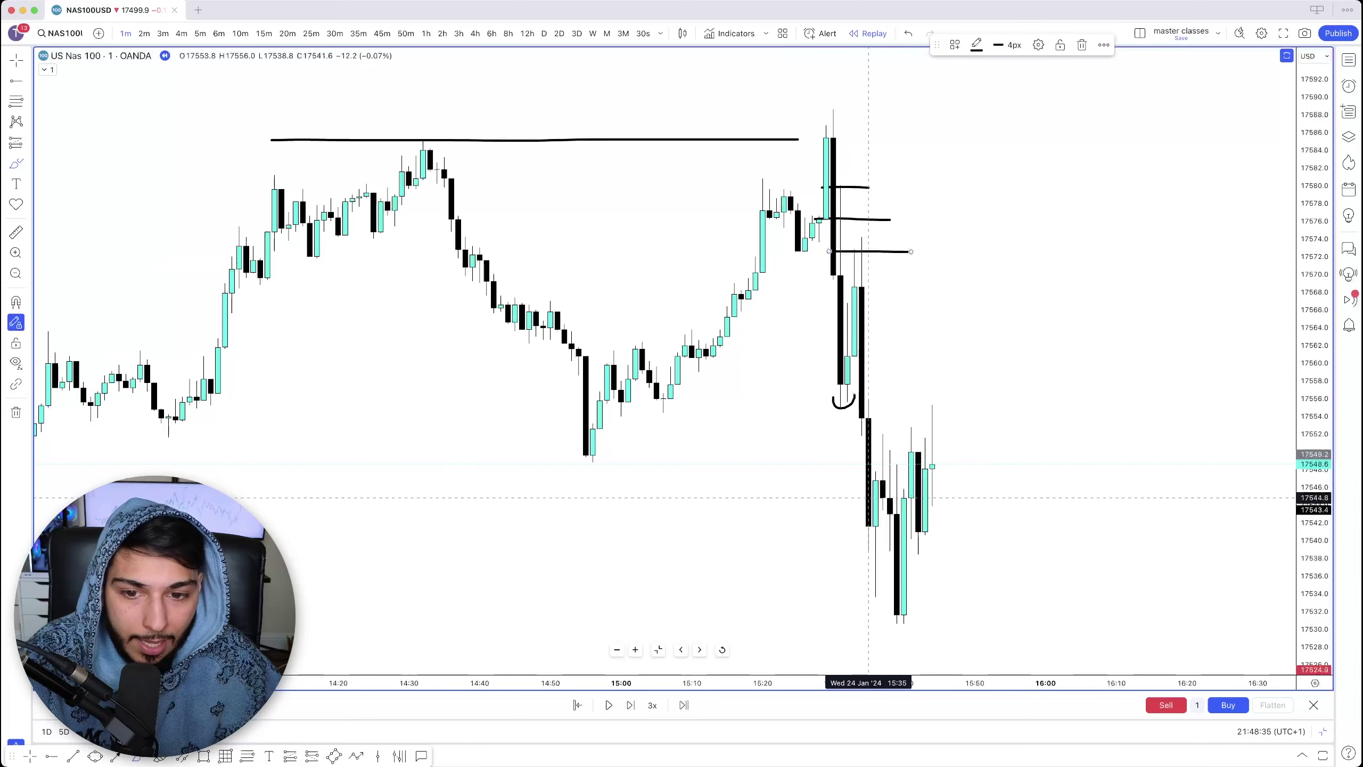
left_click_drag(567, 457, 883, 462)
key("Escape")
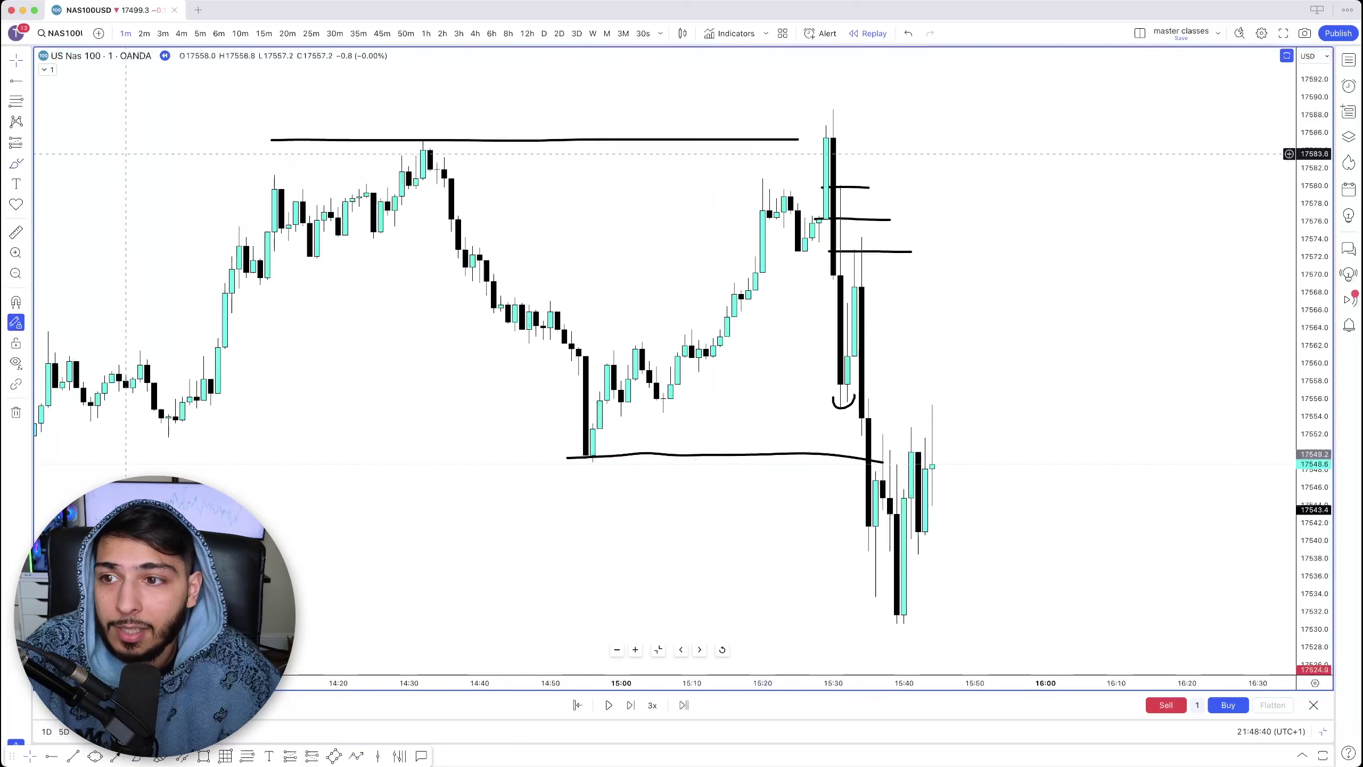
Draw a rectangle zone from about 17561 to 17572.5, extending from 15:32 to 16:30
left_click(28, 163)
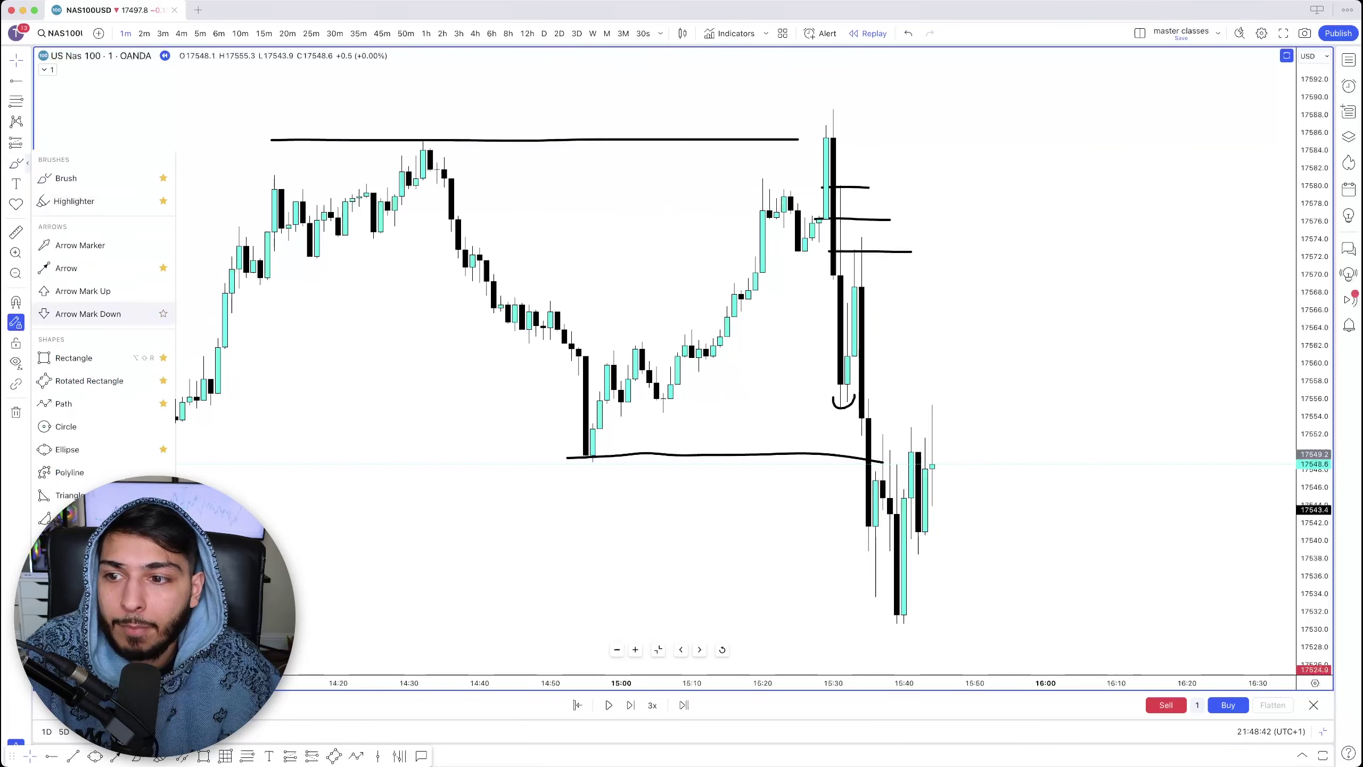
left_click(81, 359)
mouse_move(855, 356)
left_mouse_down()
mouse_move(1071, 288)
mouse_move(1251, 288)
mouse_move(1257, 251)
left_mouse_up()
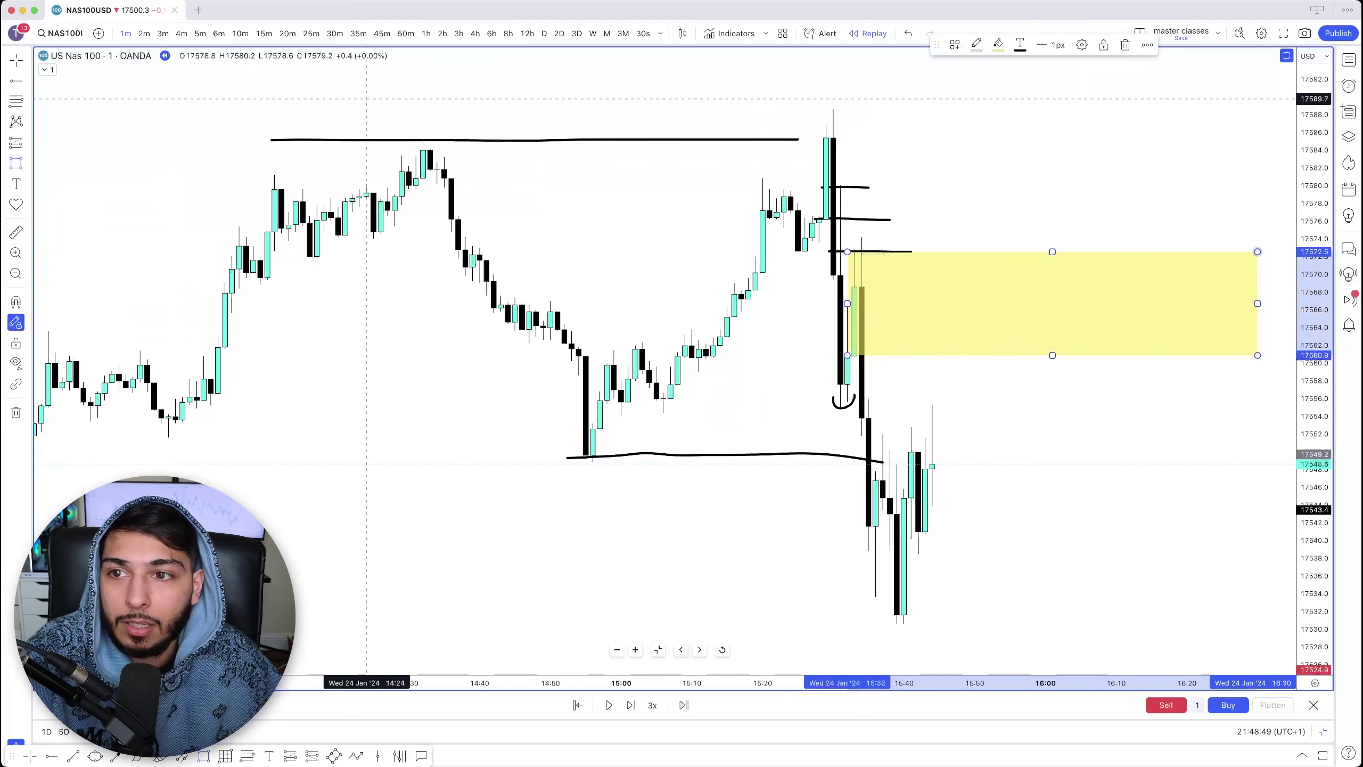
key("Escape")
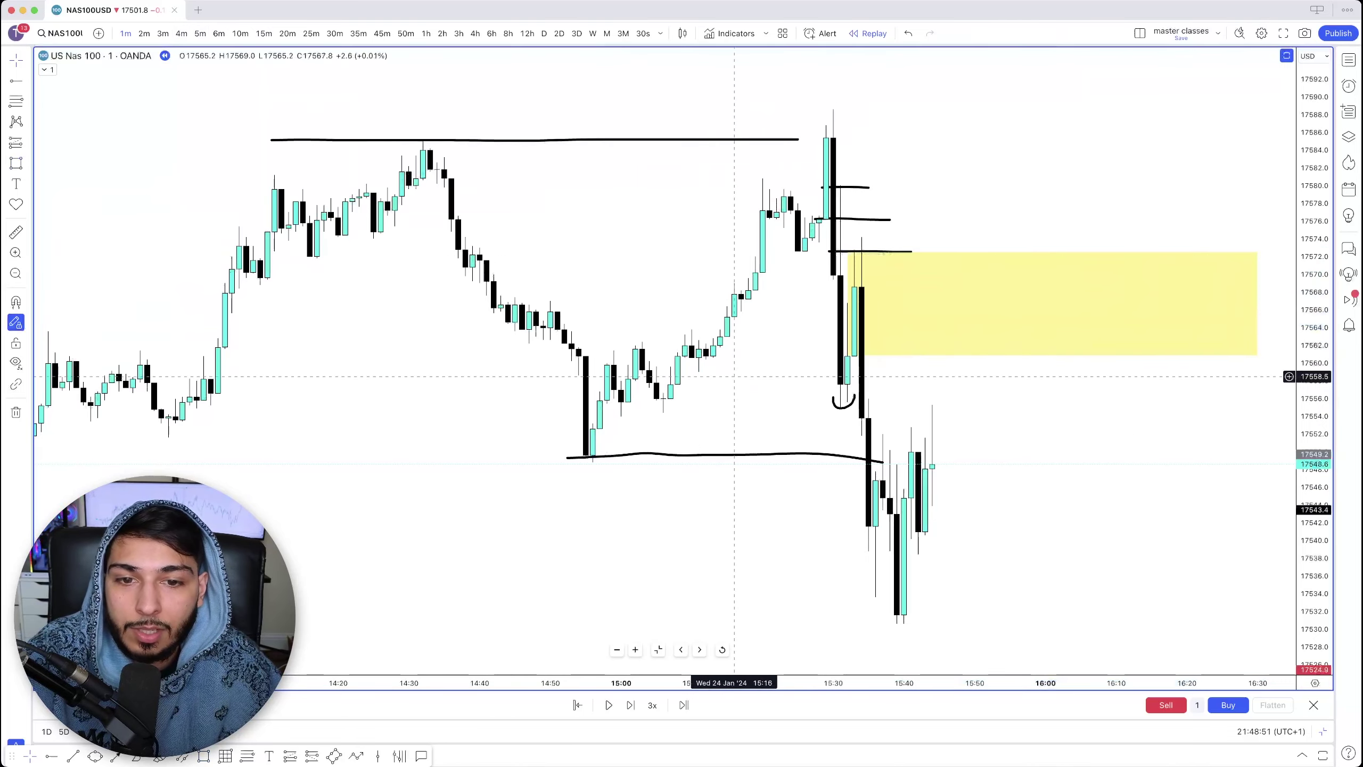
Brush a projected rise into the yellow zone and fall to the 15:40 low, with a horizontal line along that low
left_click_drag(717, 377, 505, 365)
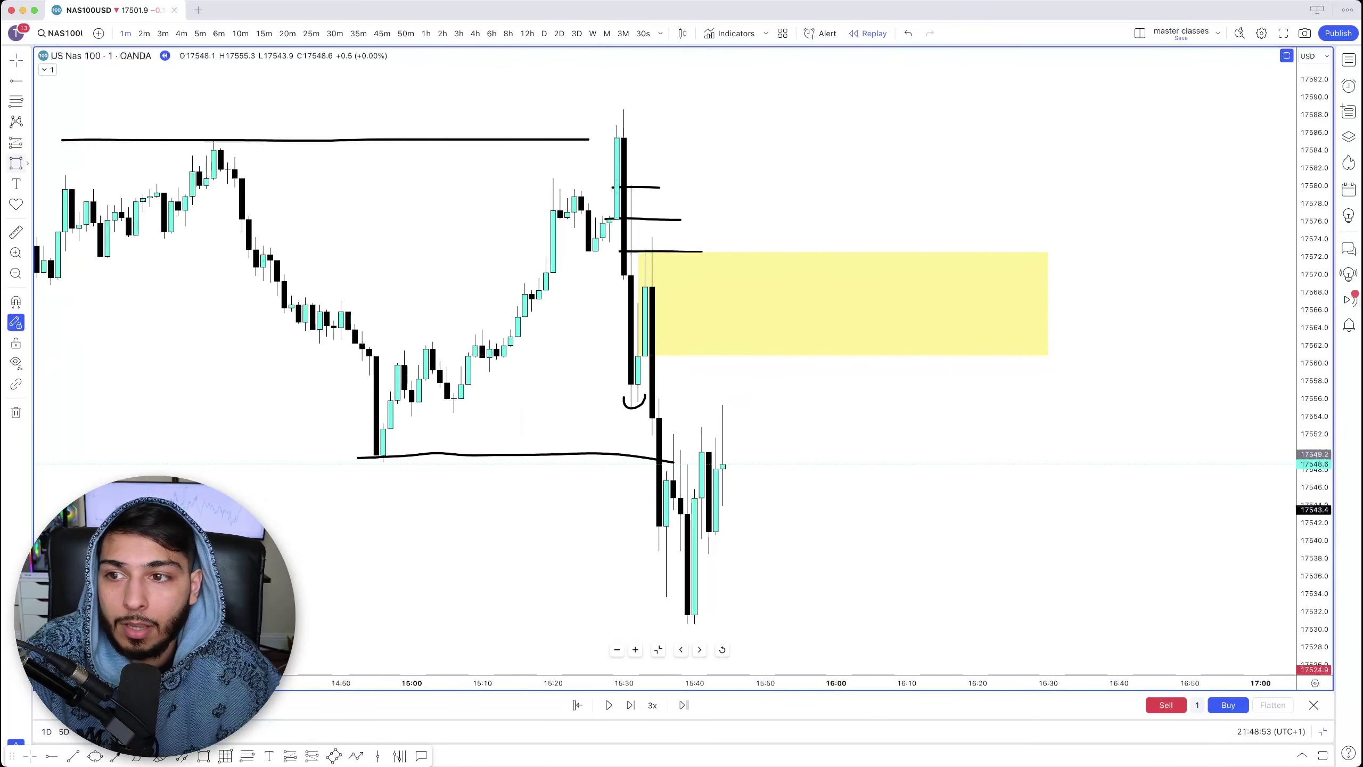
left_click(27, 163)
left_click(86, 178)
mouse_move(725, 468)
left_mouse_down()
mouse_move(879, 280)
mouse_move(978, 620)
left_mouse_up()
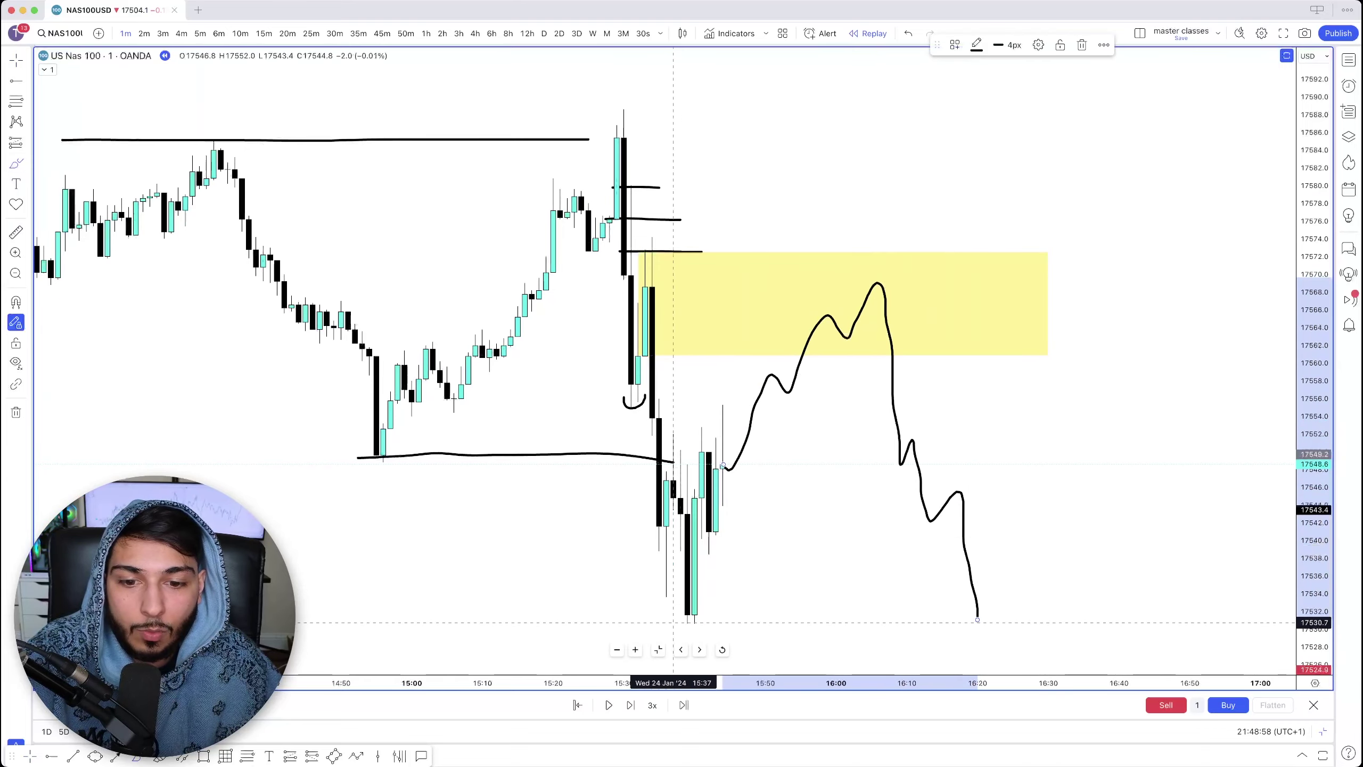
left_click_drag(677, 621, 1063, 616)
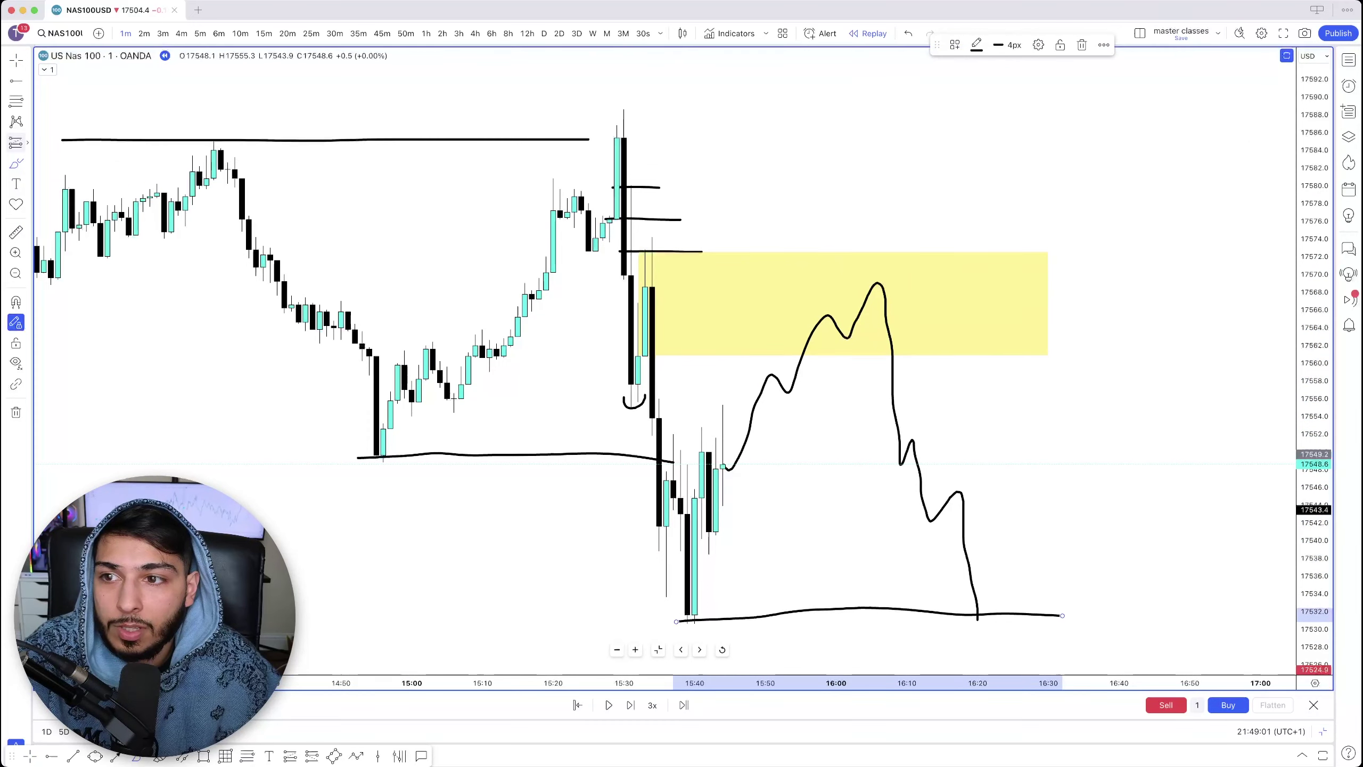
Draw a Gann Box inside the yellow zone from about 17568.7 at 15:31 to about 17560.8 at 16:31
left_click(25, 101)
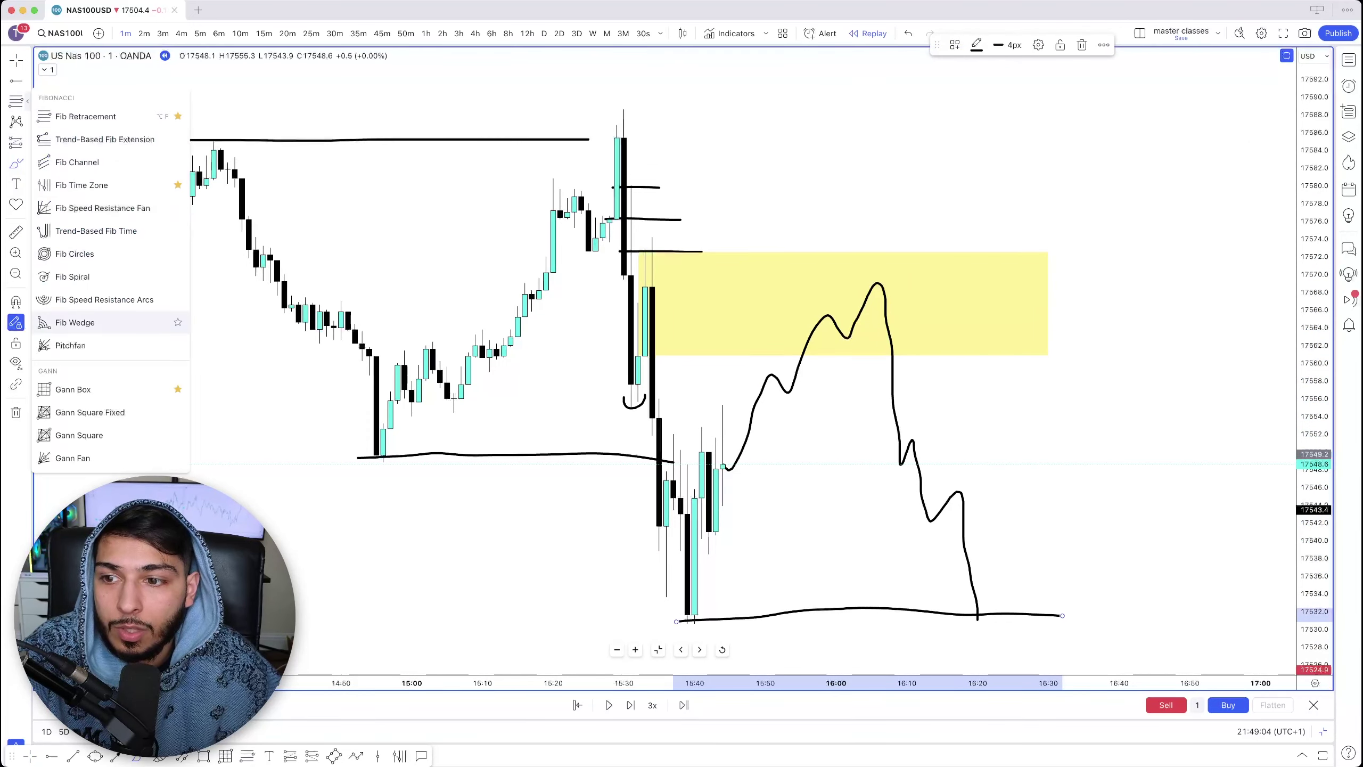
left_click(86, 389)
left_click(630, 286)
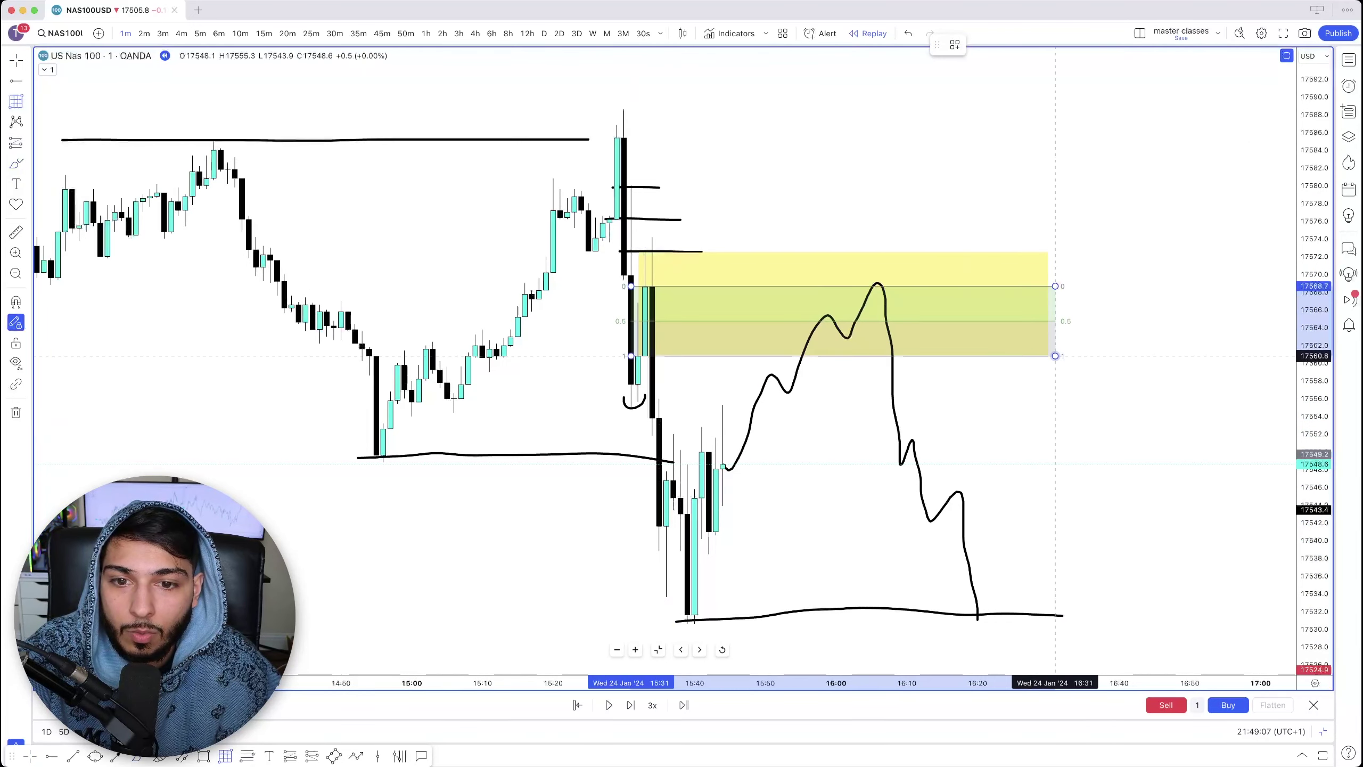
left_click(1055, 356)
Place a short position at the Gann Box's 0.5 level, about 17564.7, with the stop at 17574.2 and the target at 17531.0
left_click(312, 756)
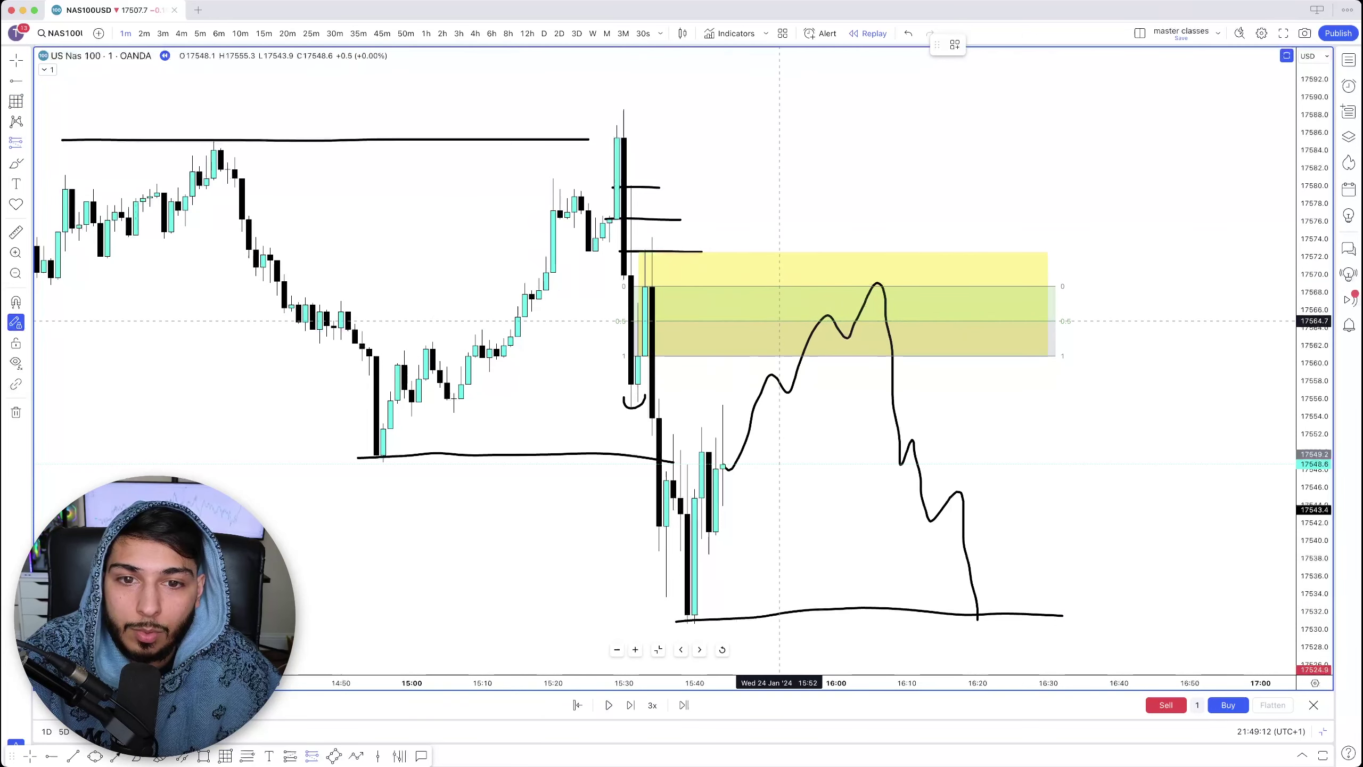
left_click(779, 321)
left_click_drag(779, 218, 779, 237)
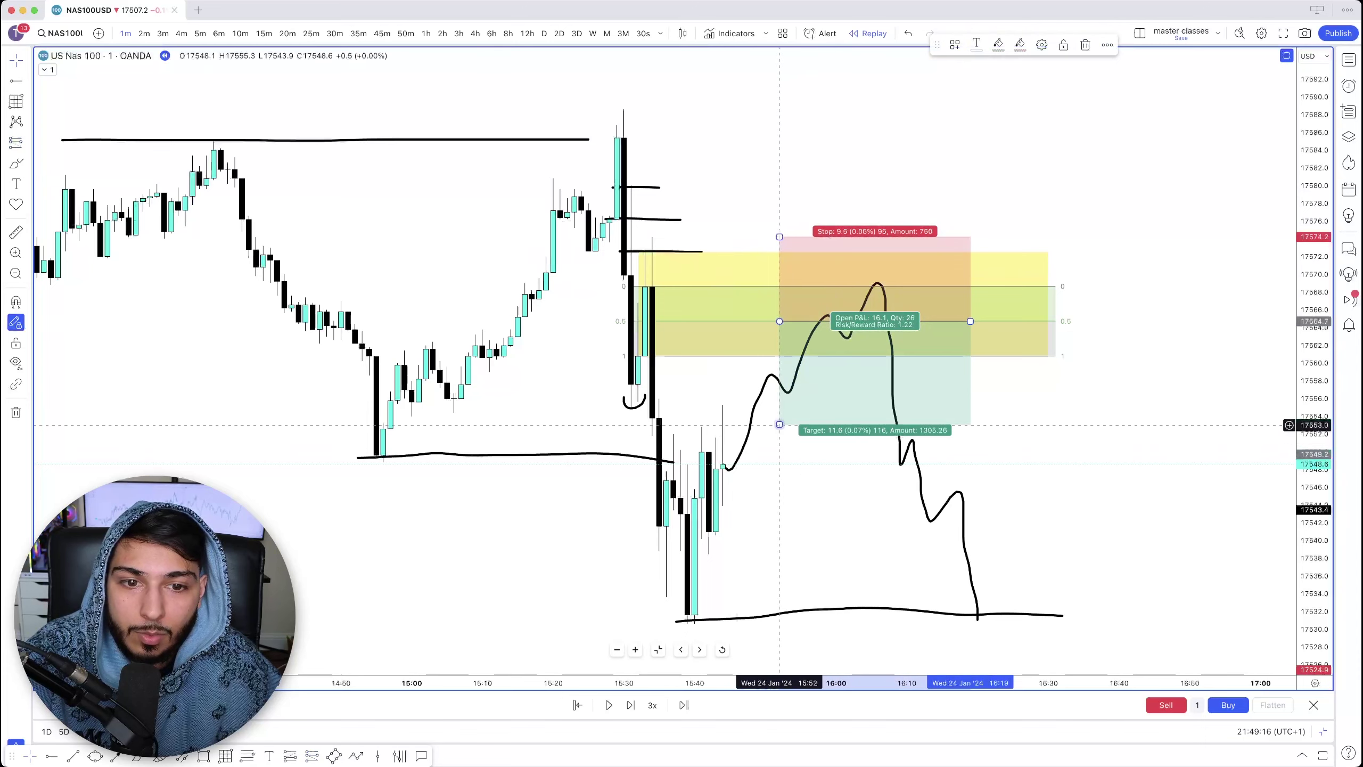
left_click_drag(779, 424, 779, 620)
Play the replay forward to about 15:57, past the short position's entry level
left_click(609, 705)
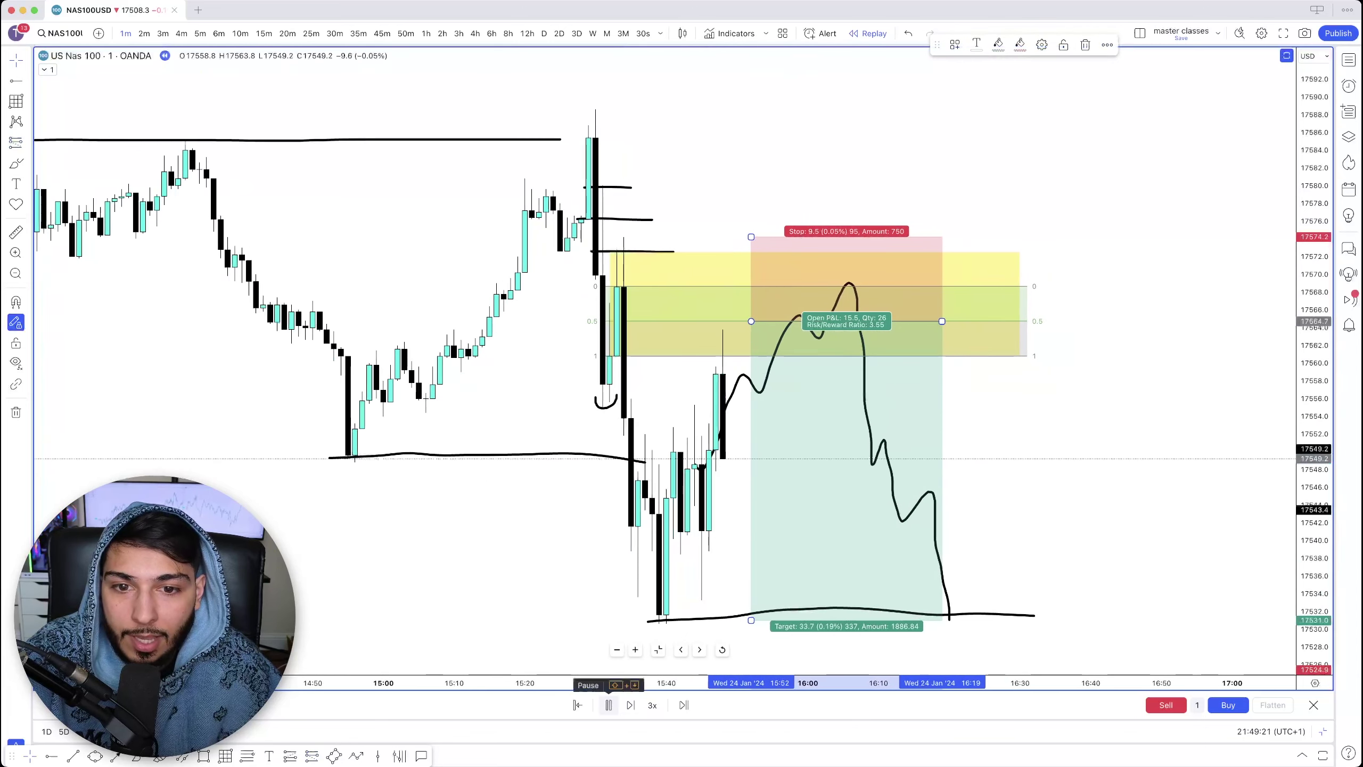
left_click(609, 705)
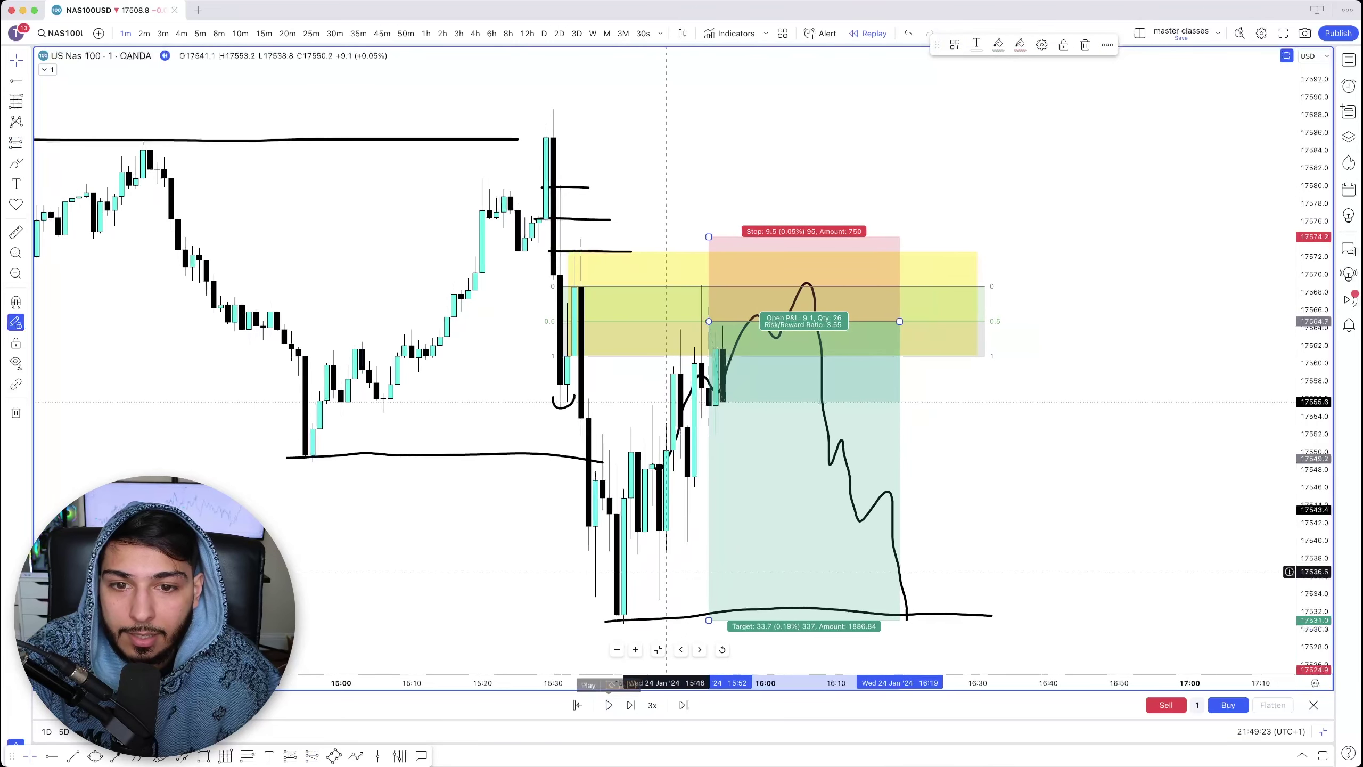
left_click(631, 705)
left_click(608, 705)
left_click(608, 705)
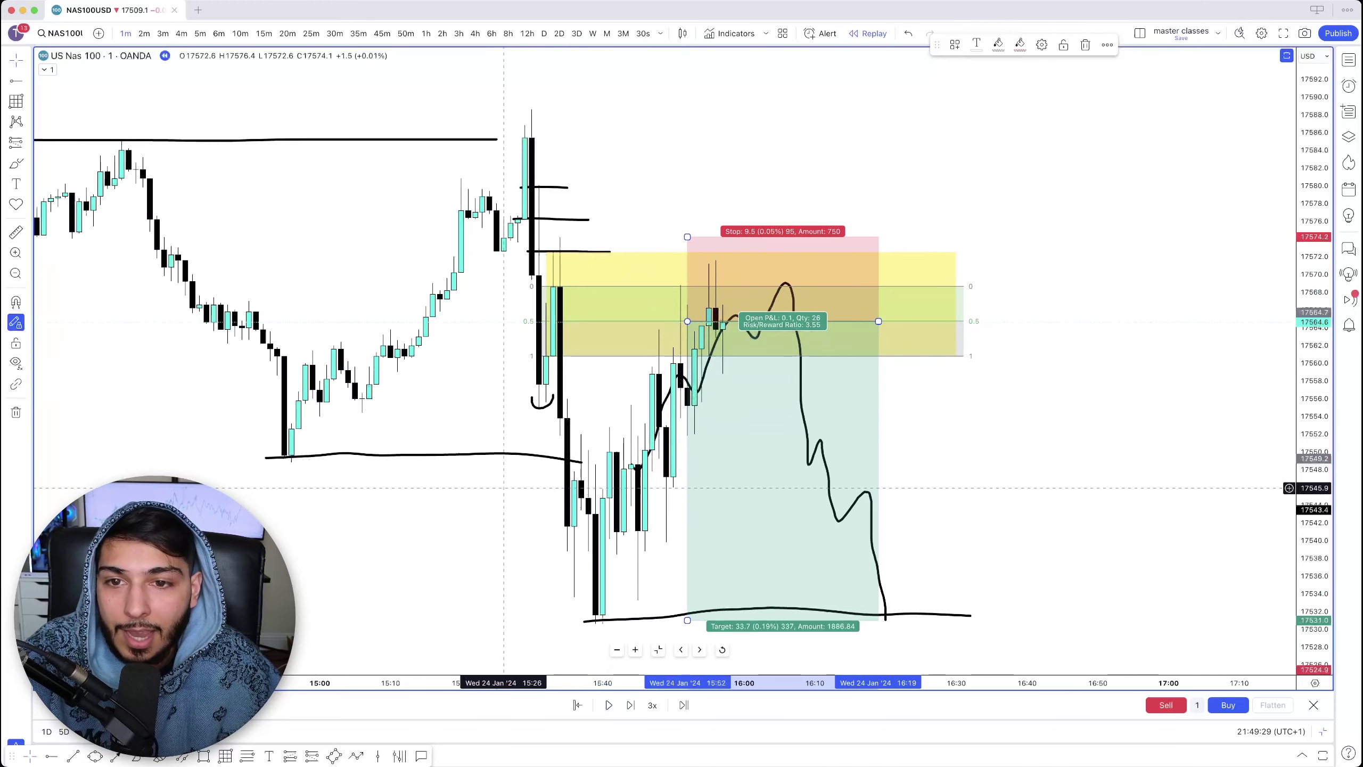
With the Highlighter, trace the 15:30 drop, two roughly parallel rising legs and a projected fall from the entry to the lower line
scroll(341, 247, "right", 3)
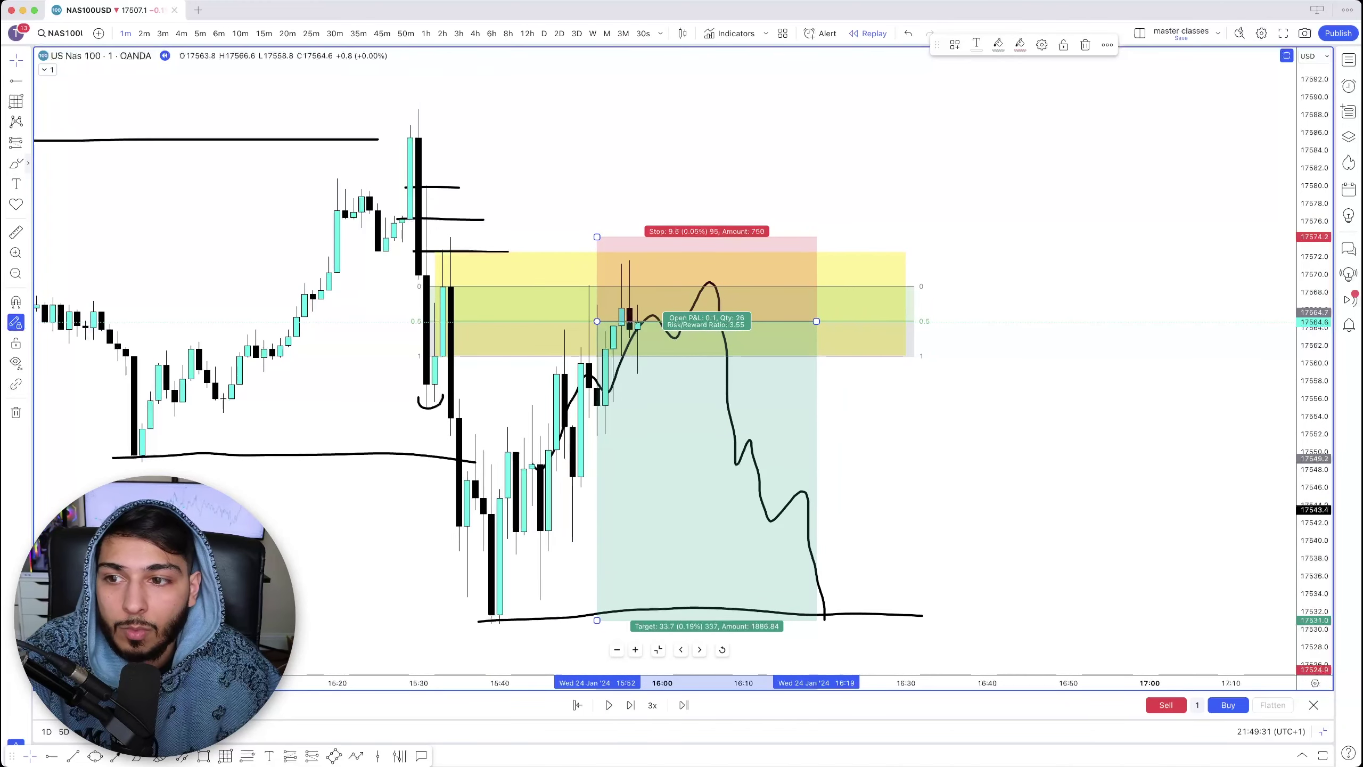
left_click(28, 163)
left_click(69, 201)
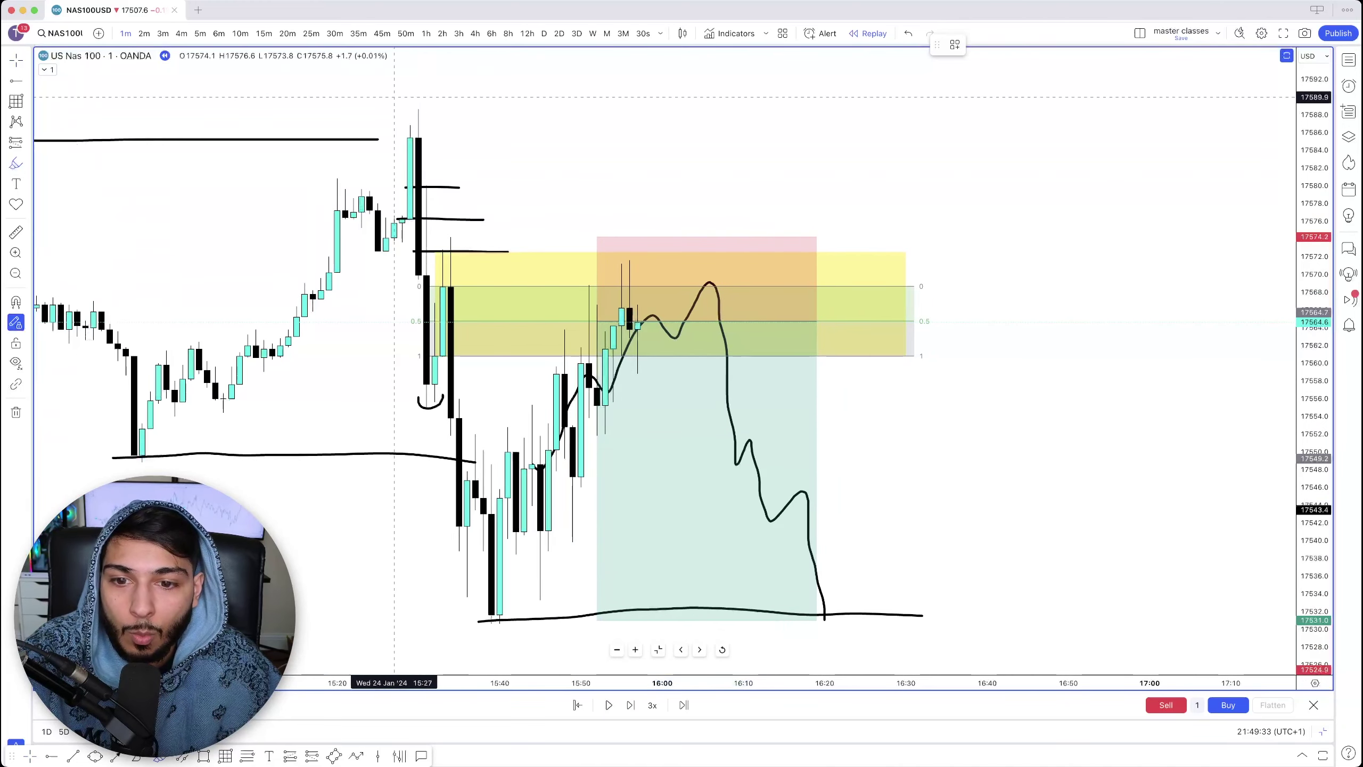
mouse_move(394, 98)
left_mouse_down()
mouse_move(516, 637)
mouse_move(769, 230)
left_mouse_up()
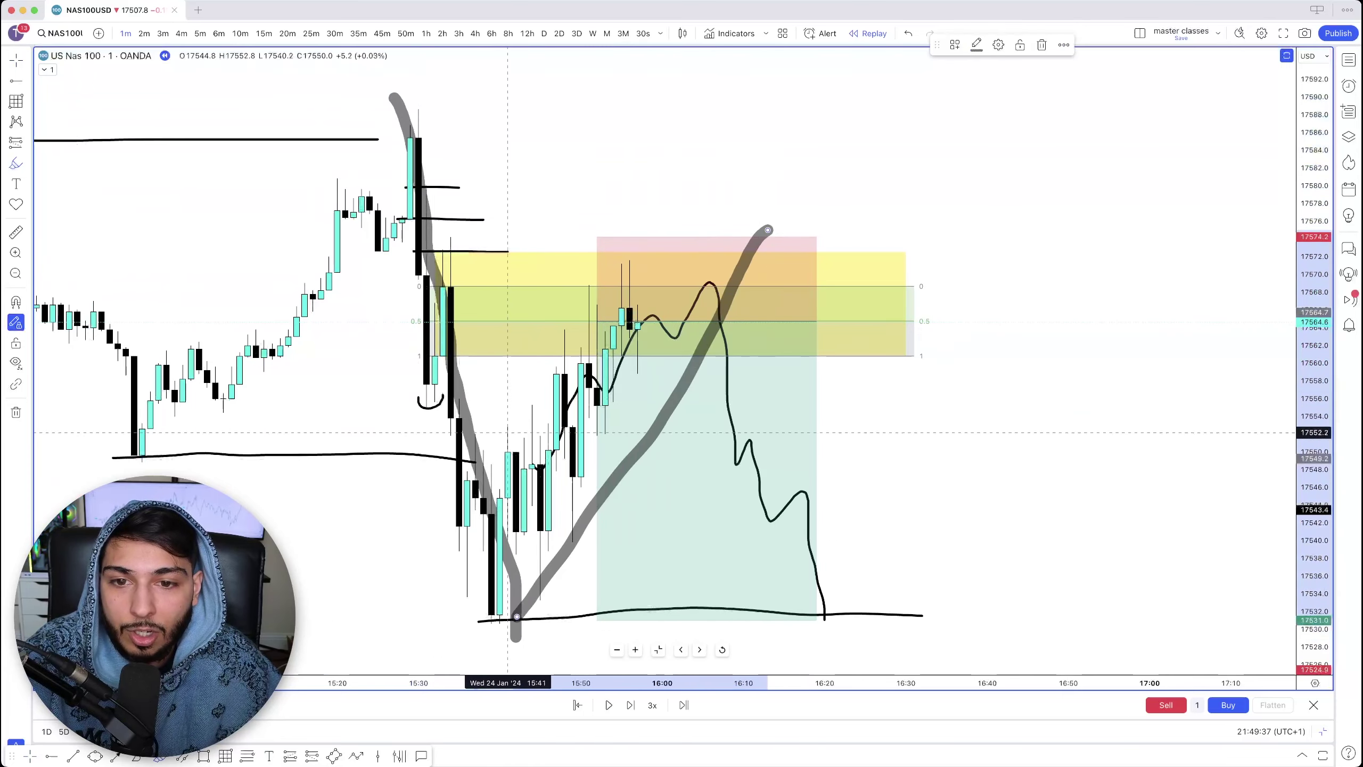
left_click_drag(460, 435, 637, 192)
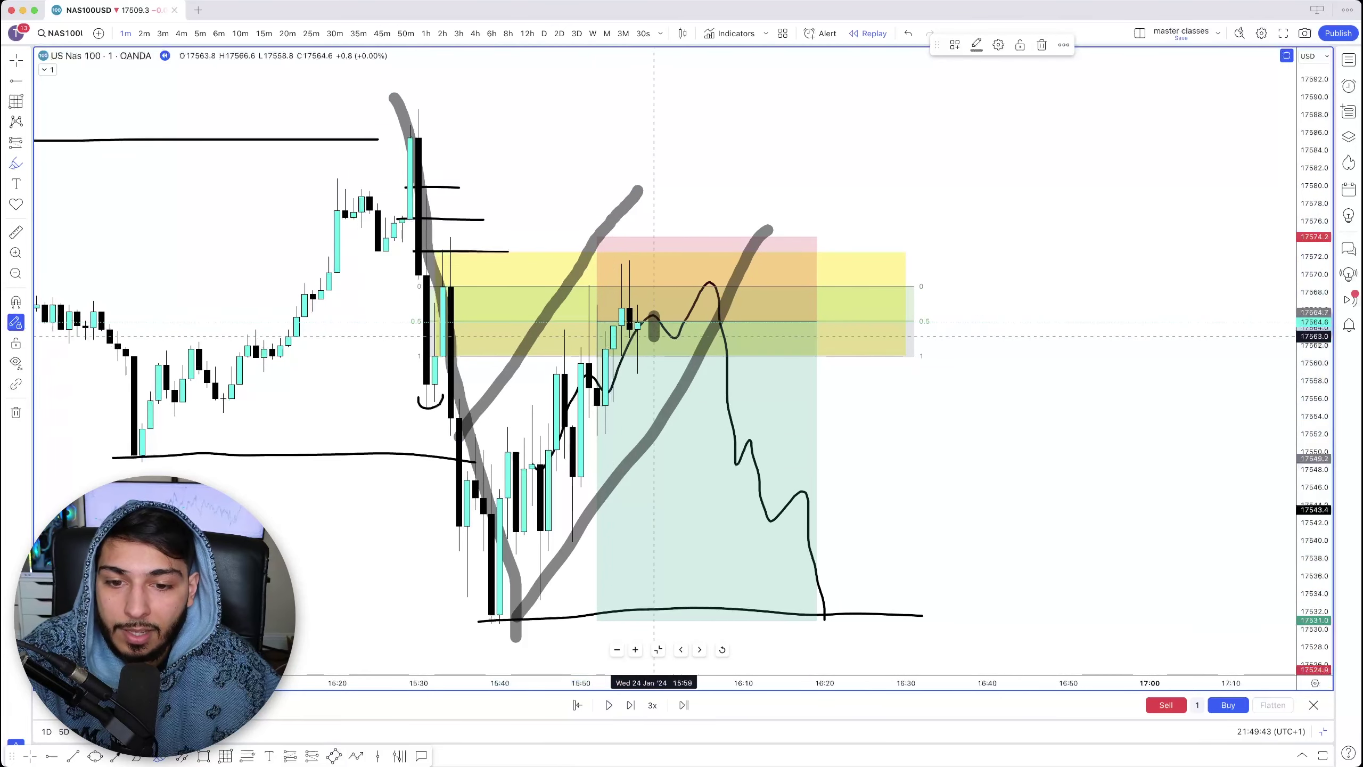
left_click_drag(654, 316, 713, 643)
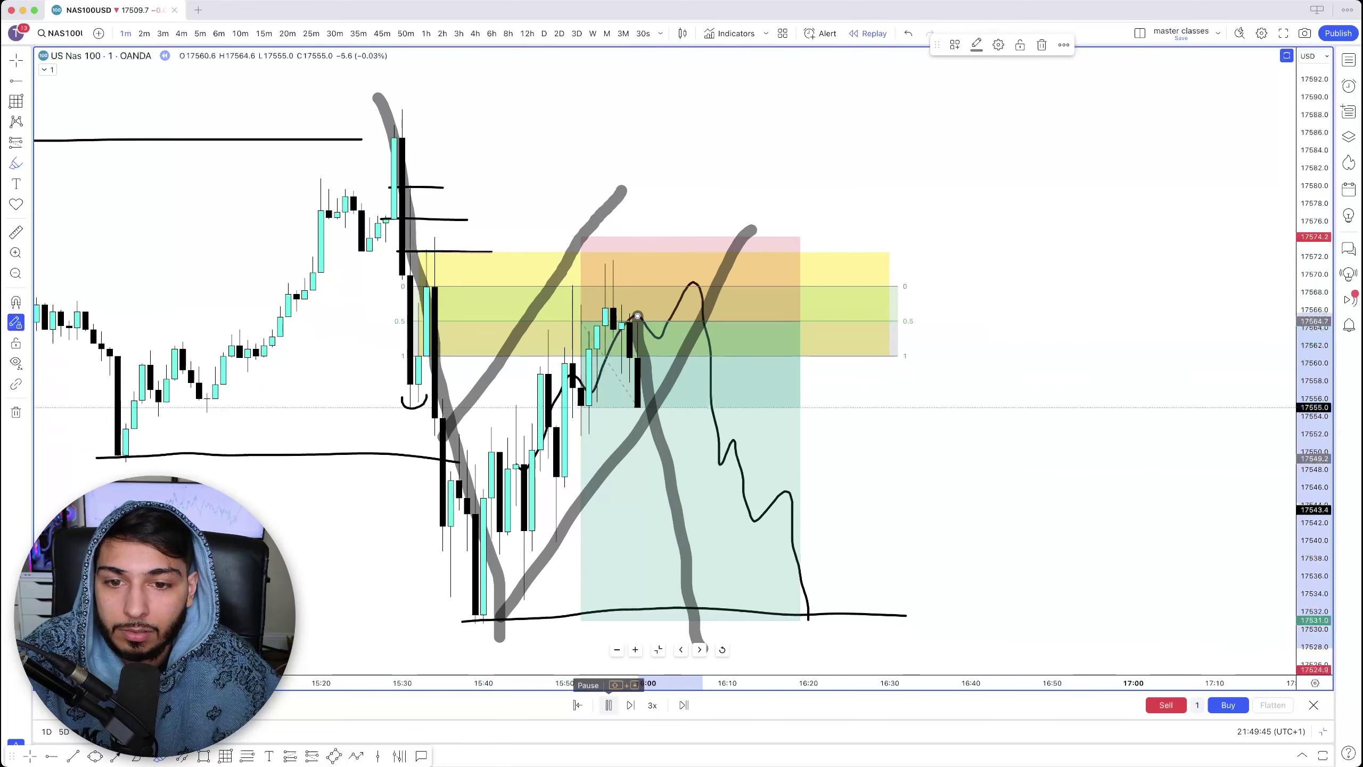
Play the replay on to about 16:10, past the short position's stop level
left_click(609, 705)
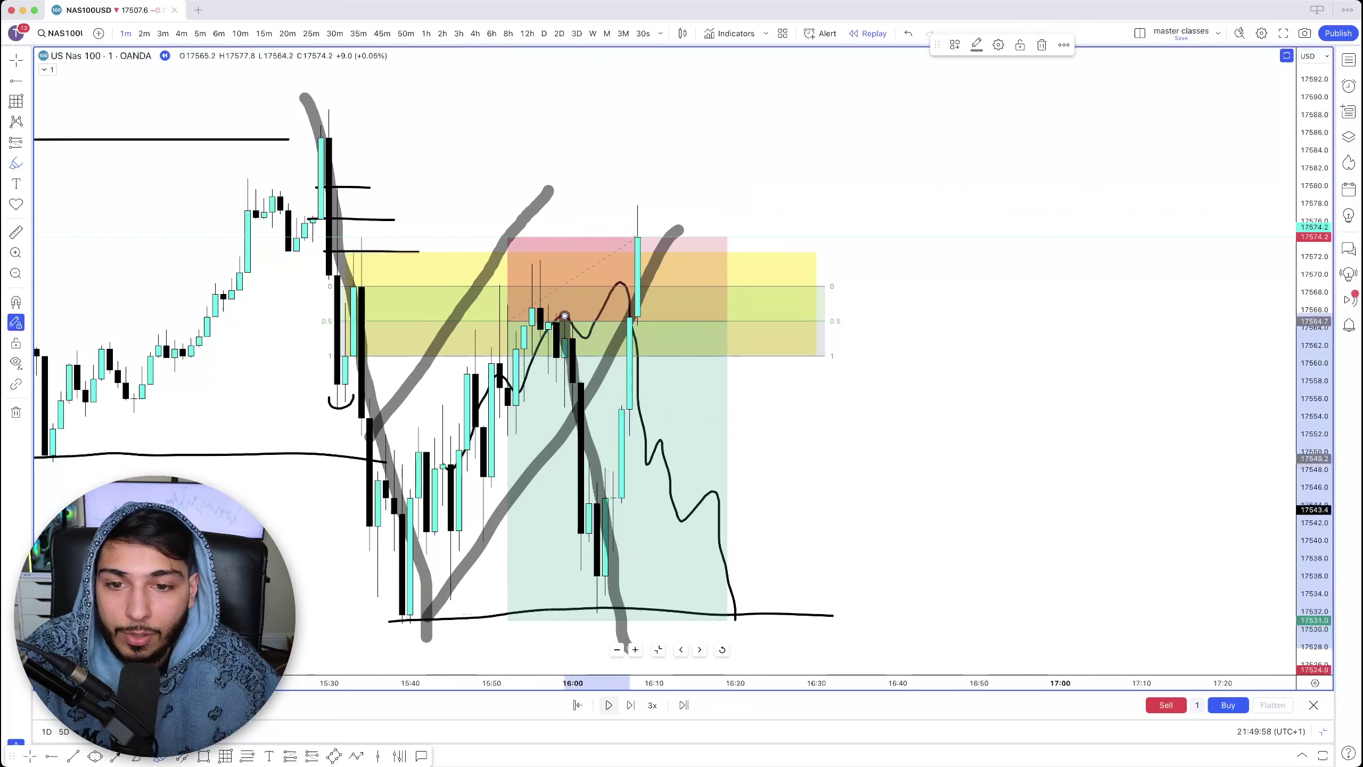
key("shift+Right")
key("Escape")
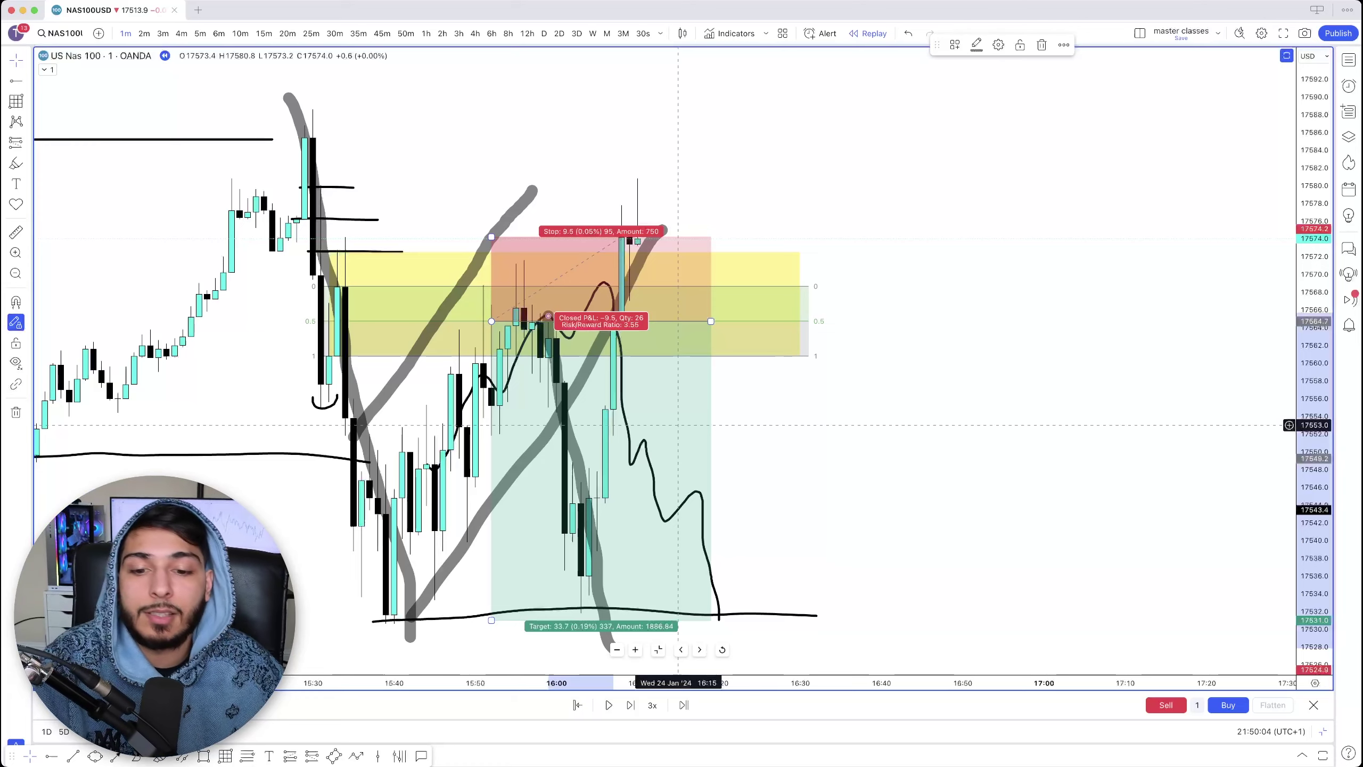
Exit Bar Replay mode and show the annotated 25 January trade on the 5-minute timeframe
left_click(1313, 704)
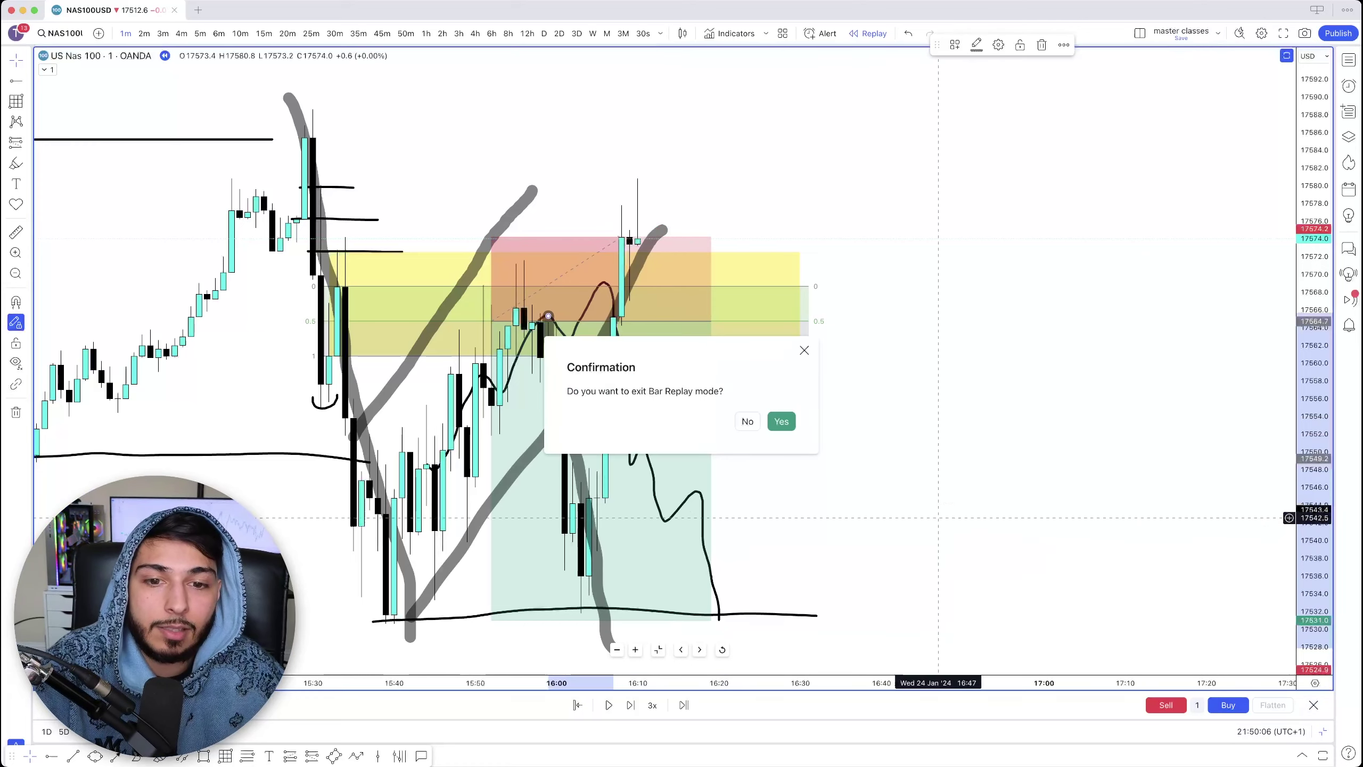
left_click(782, 422)
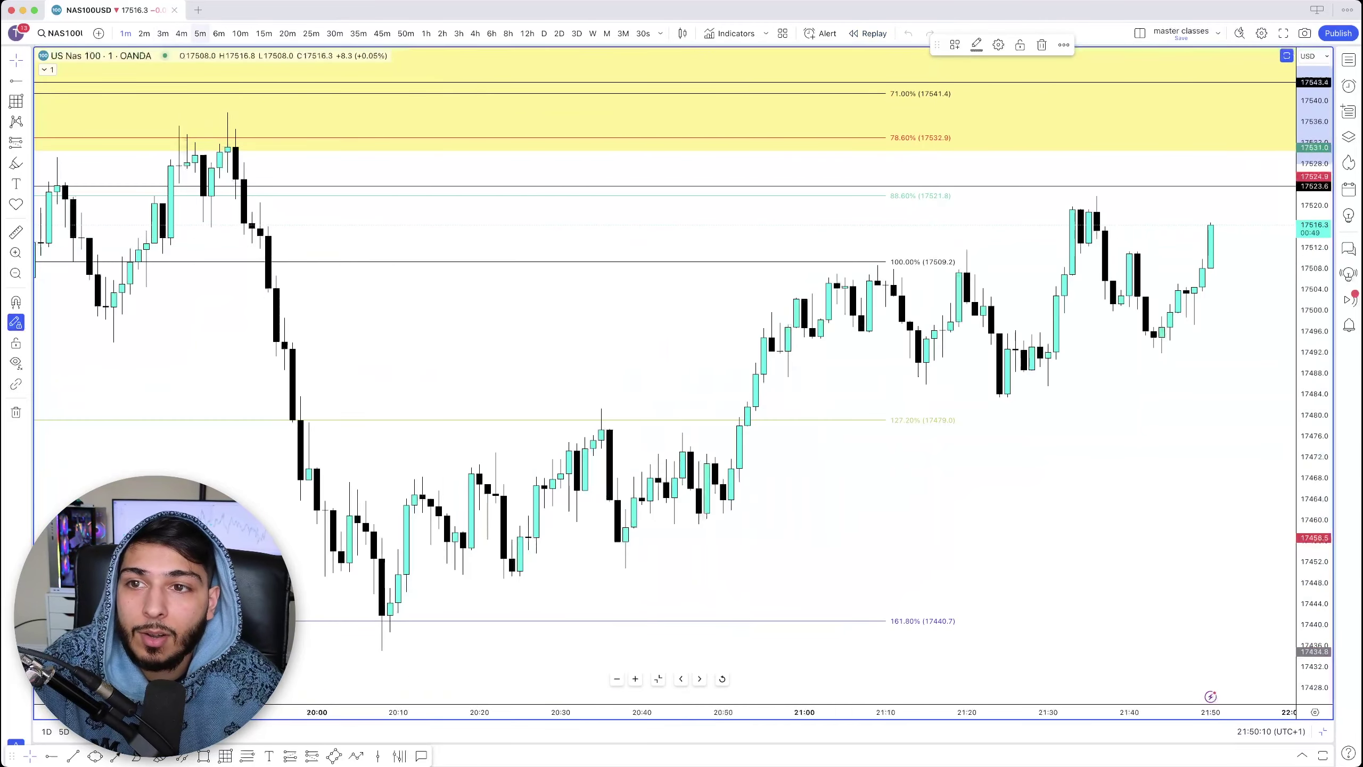
left_click(199, 34)
scroll(430, 99, "down", 5)
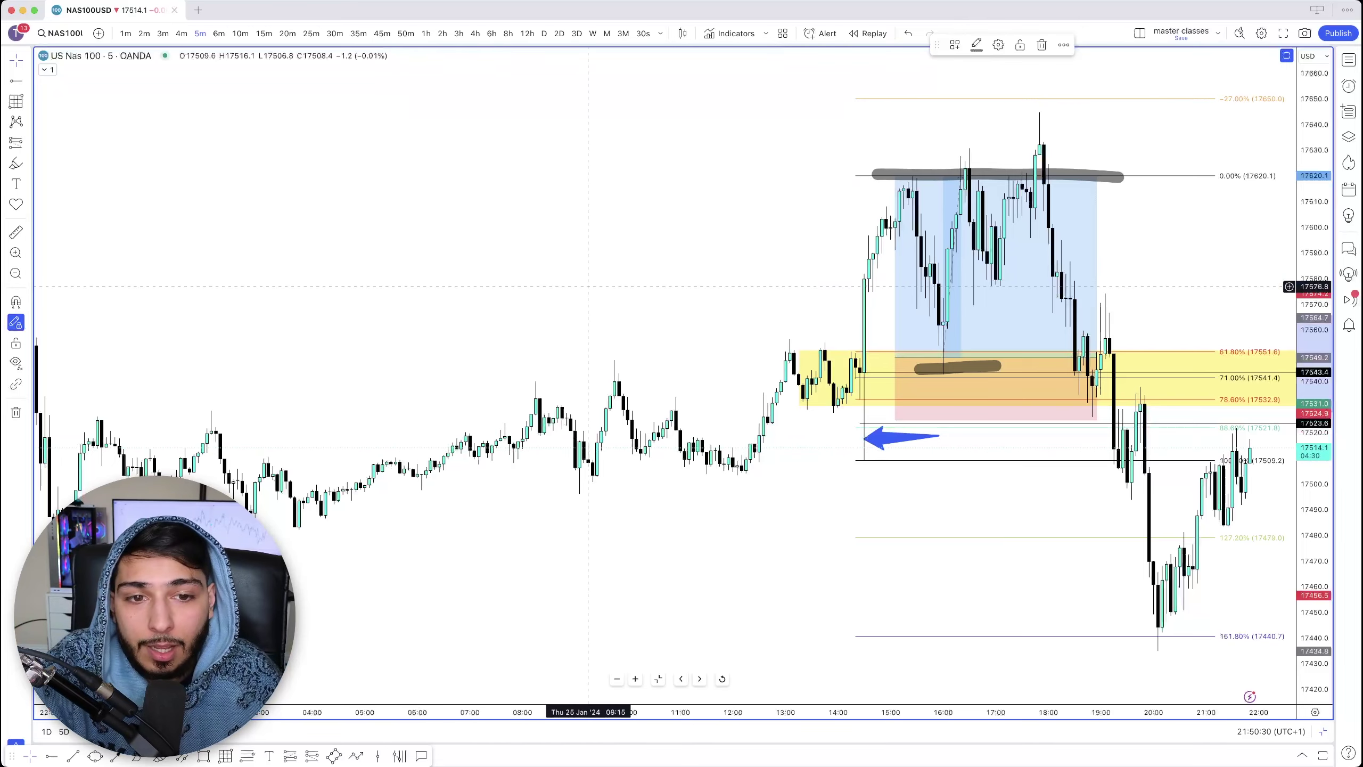
scroll(567, 307, "right", 5)
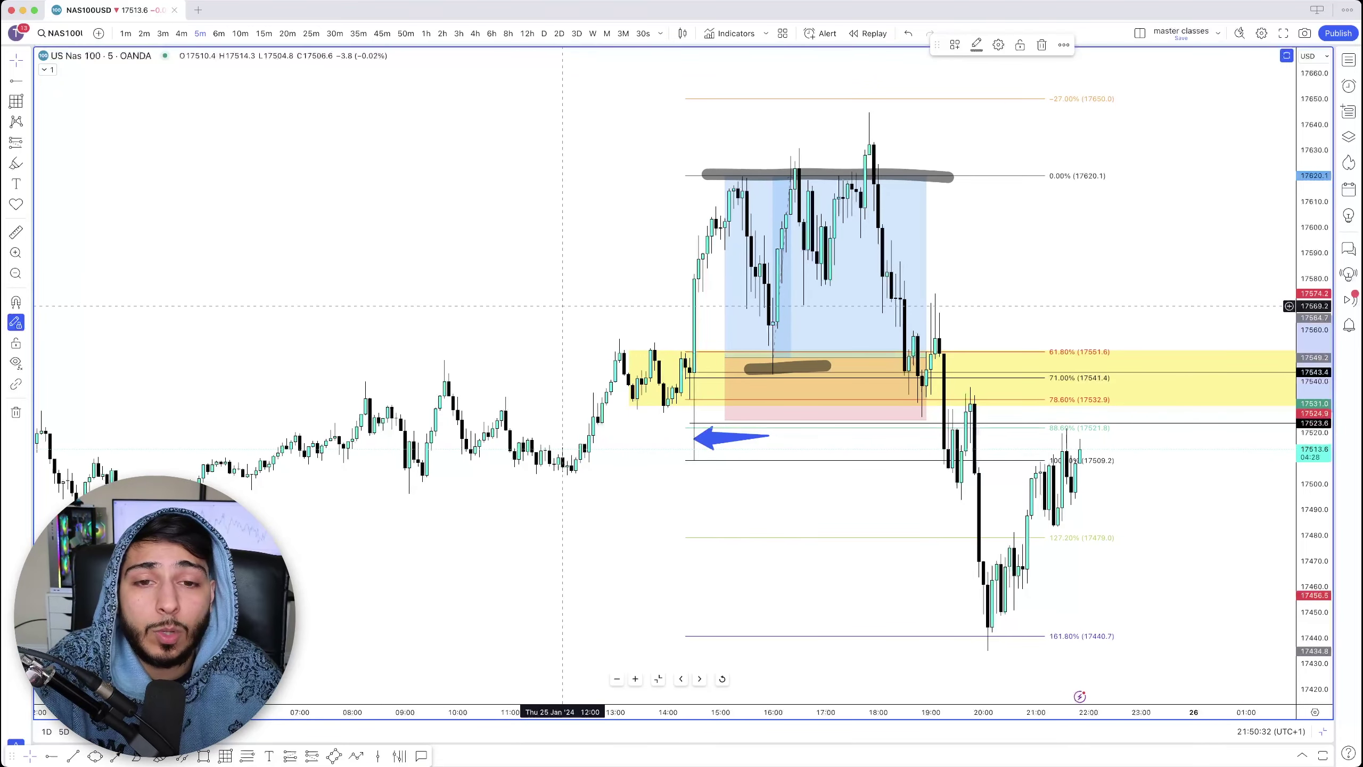
scroll(559, 307, "down", 1)
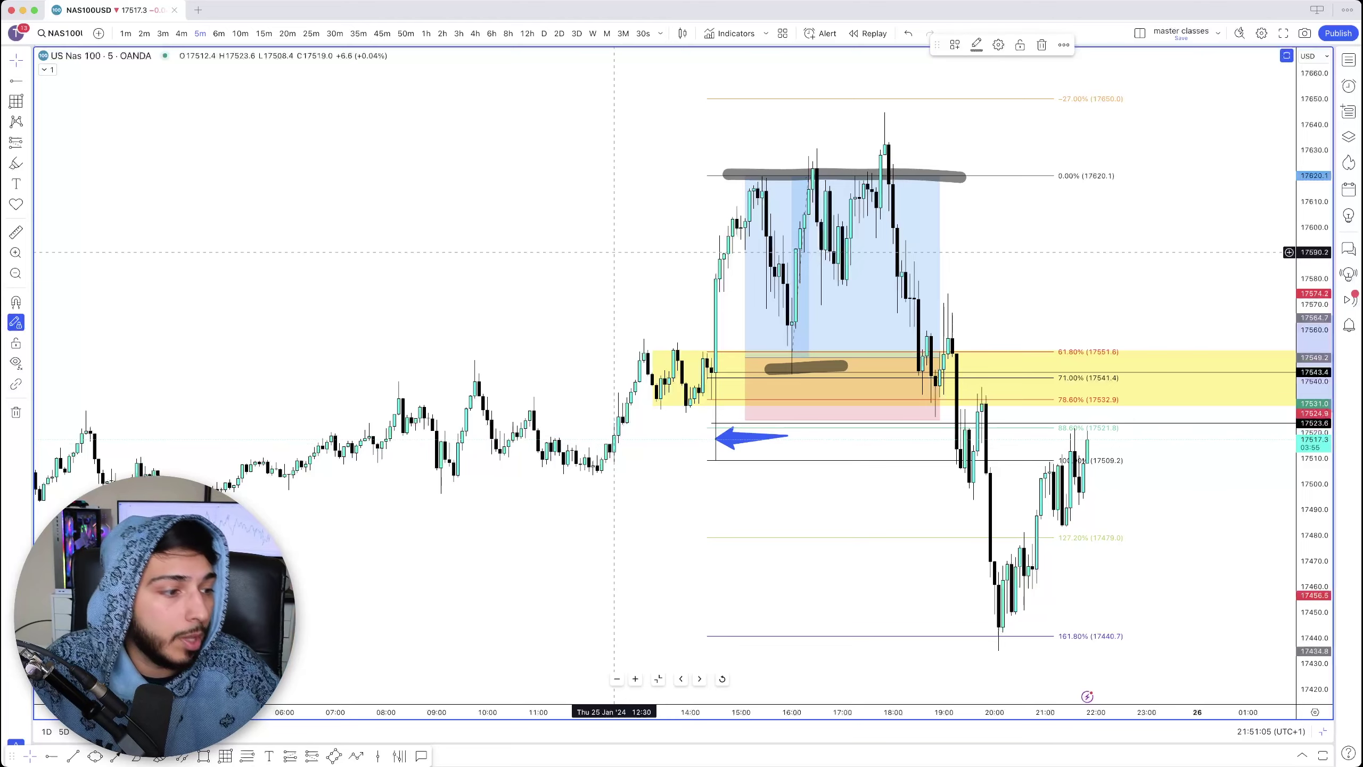
scroll(725, 229, "right", 1)
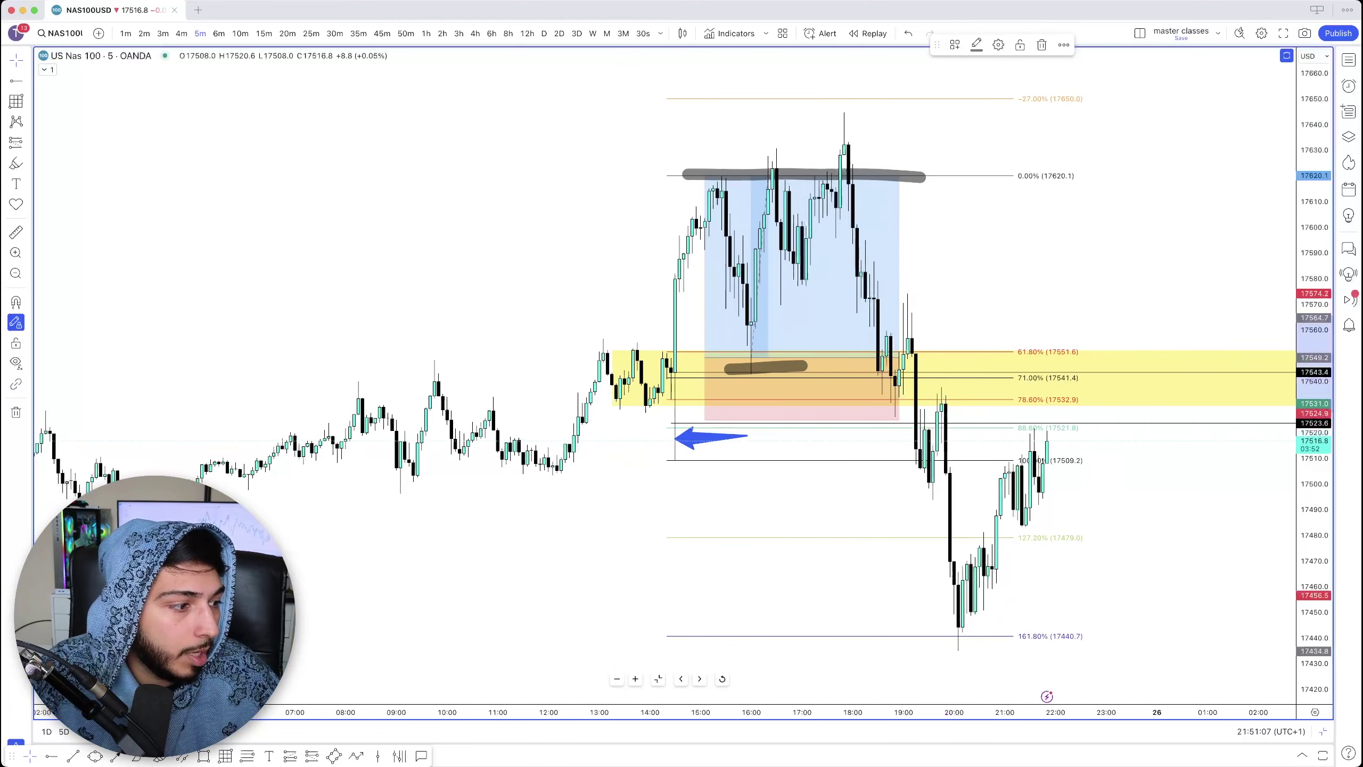